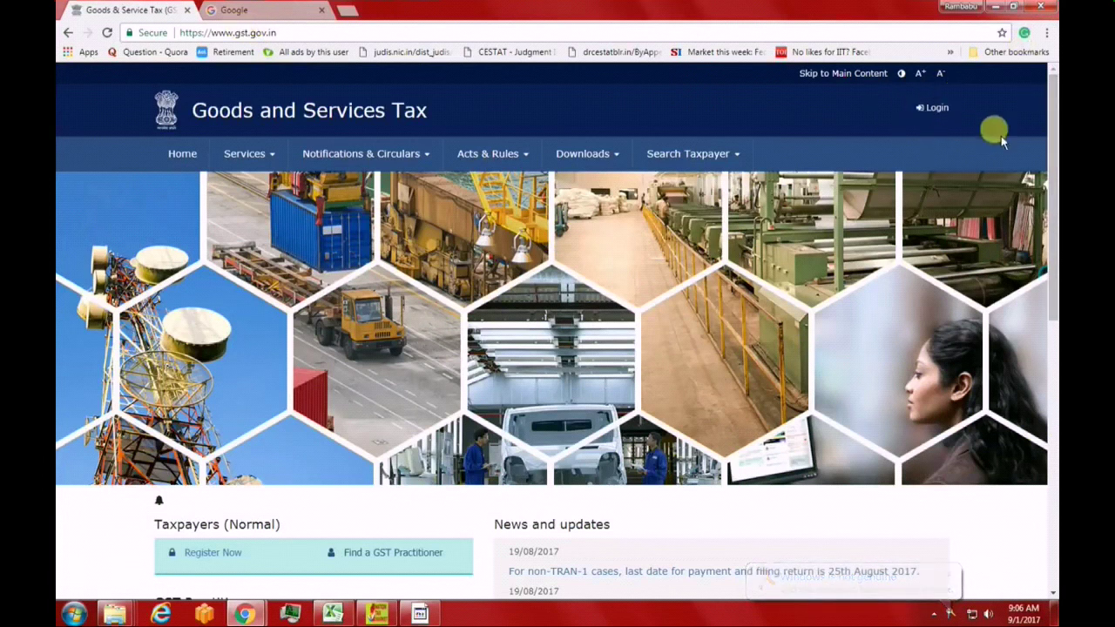
Open the Downloads menu in the GST Portal's top navigation bar
click(602, 159)
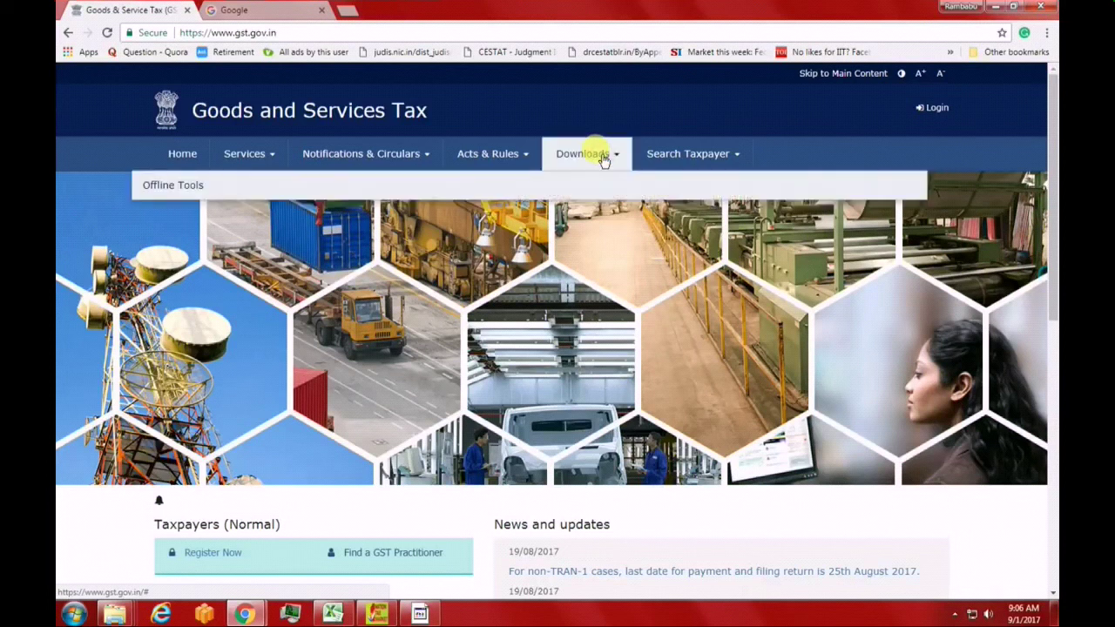
Download the Returns Offline Tool V1.1 package from Offline Tools and minimize the browser
mouse_move(184, 196)
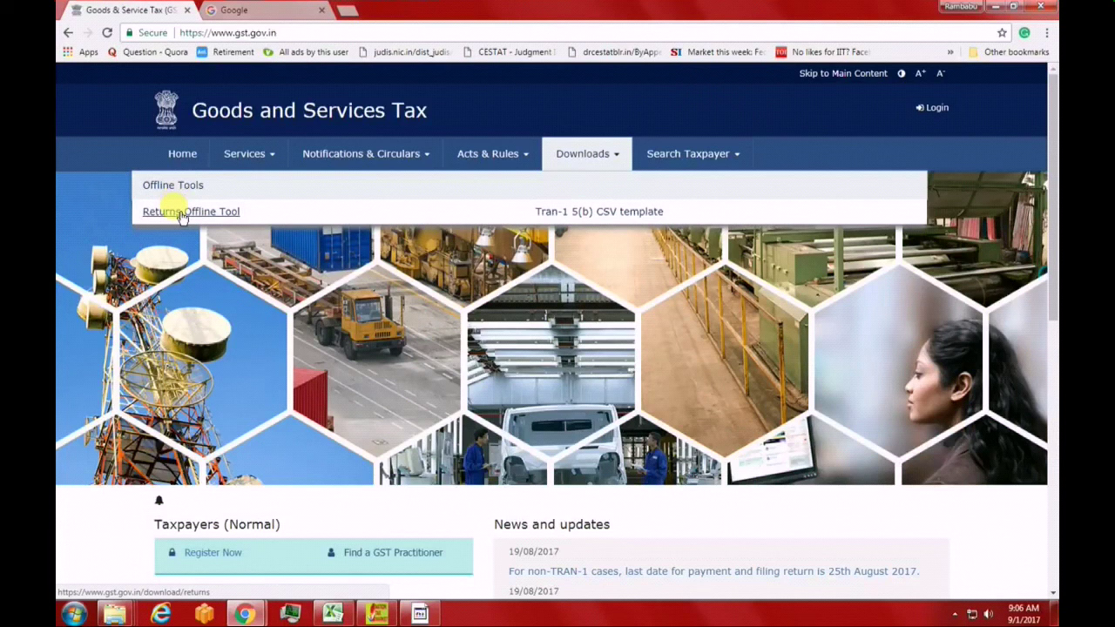
click(183, 215)
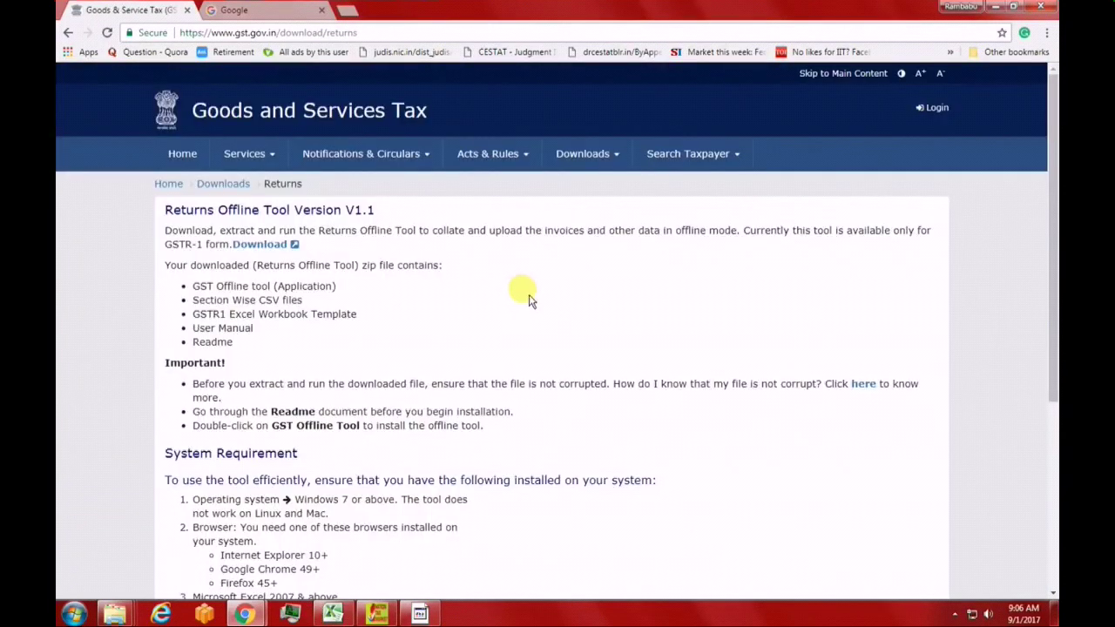
click(263, 248)
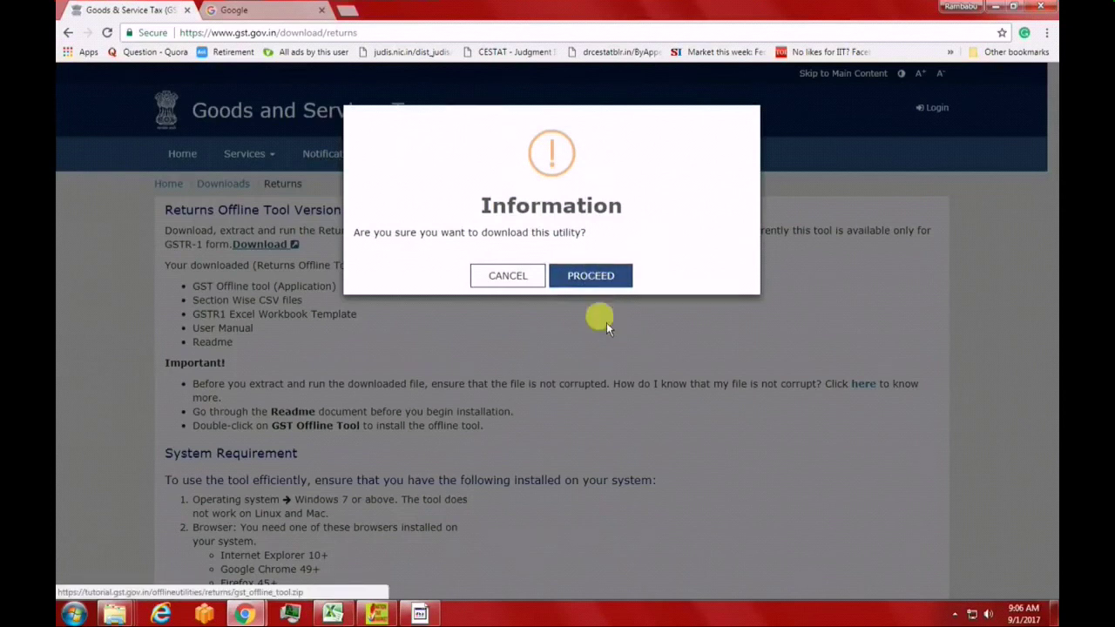
click(606, 322)
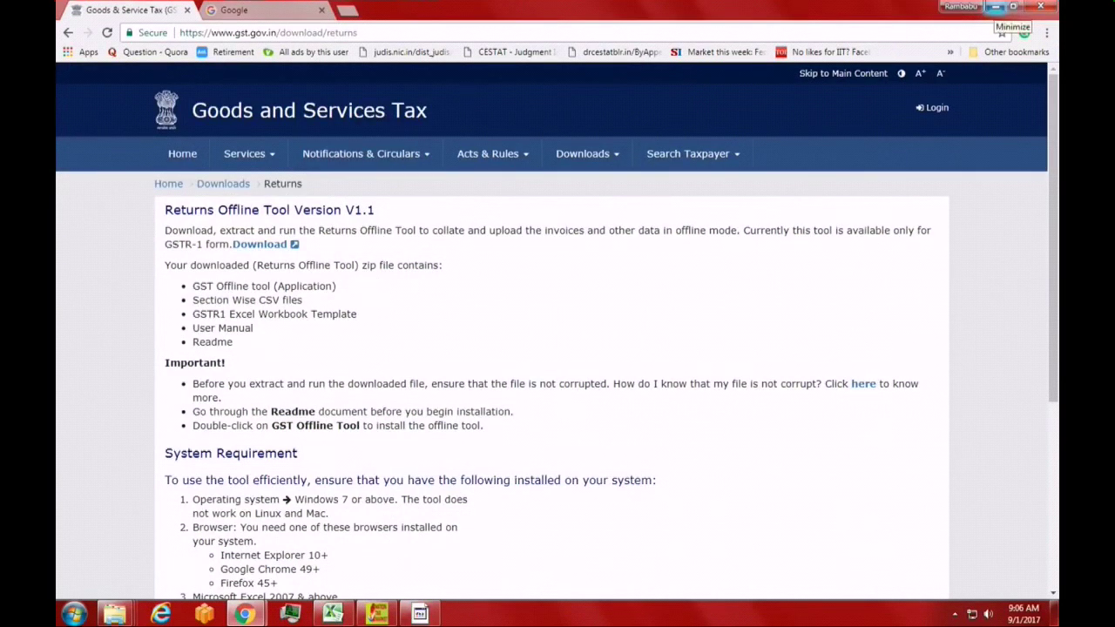
click(996, 7)
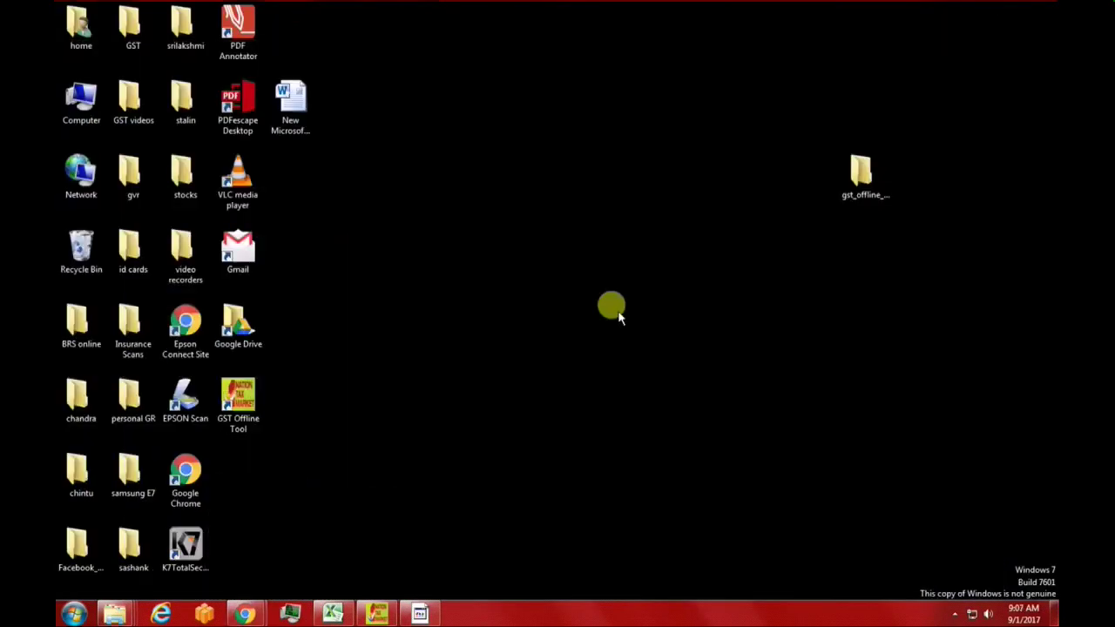
Open the gst_offline_tool folder and launch GSTR1_Excel_Workbook_Template-V1.2 in Excel
click(845, 202)
double_click(865, 179)
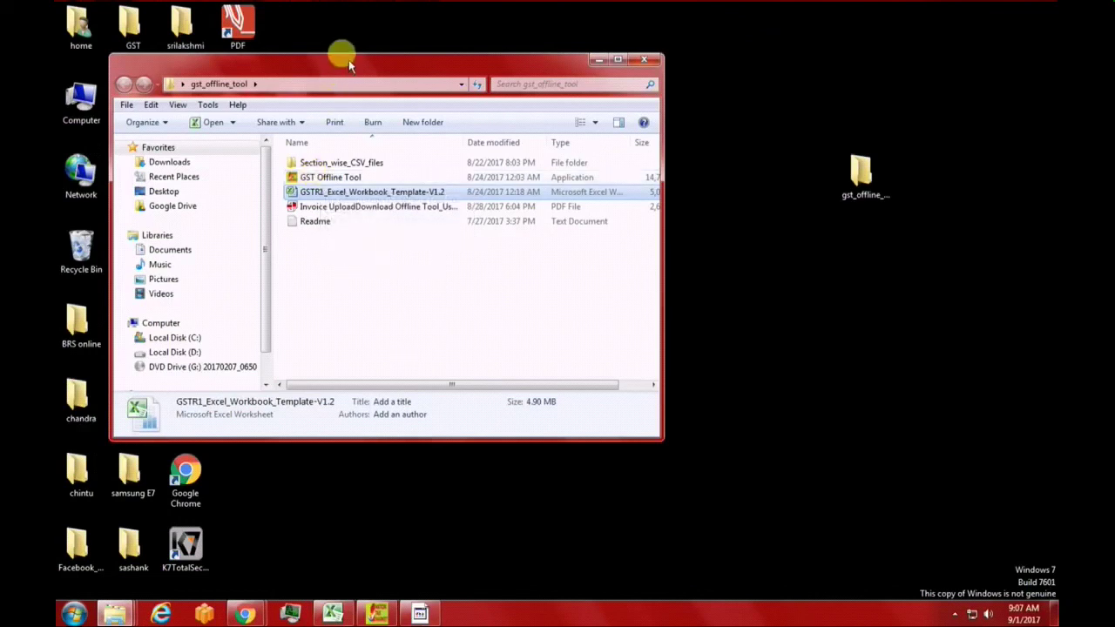
drag(348, 65, 715, 107)
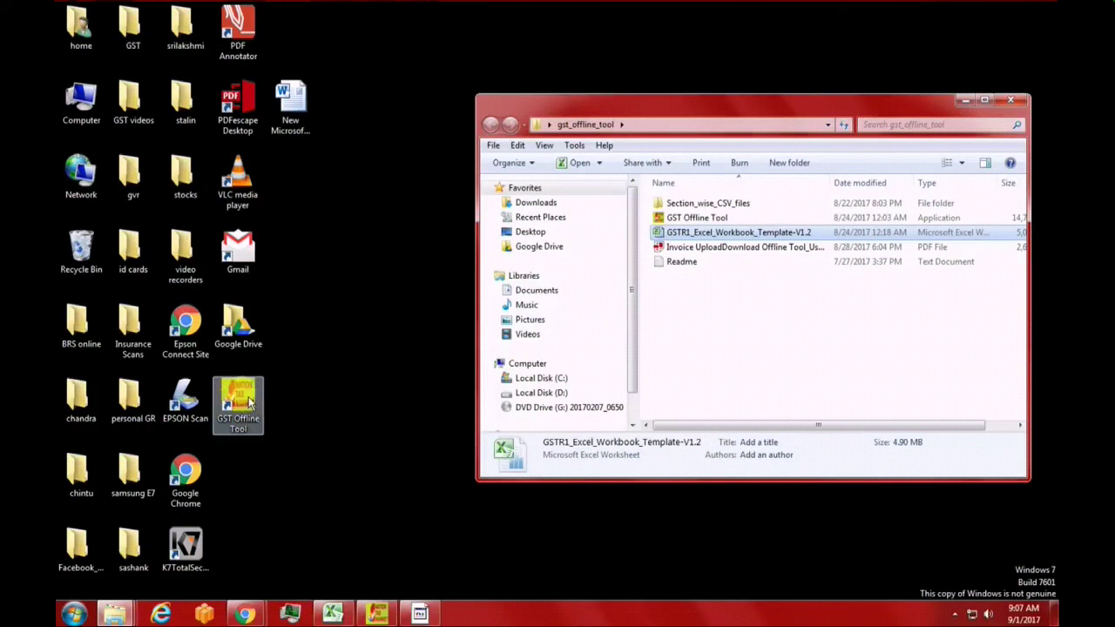
drag(705, 103, 570, 96)
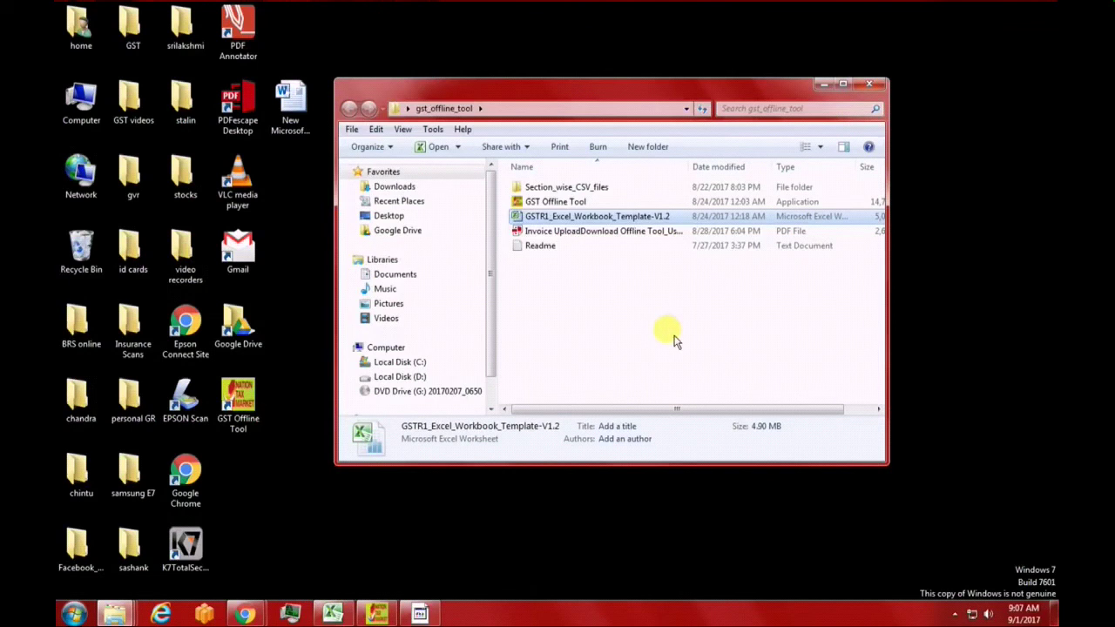
double_click(567, 222)
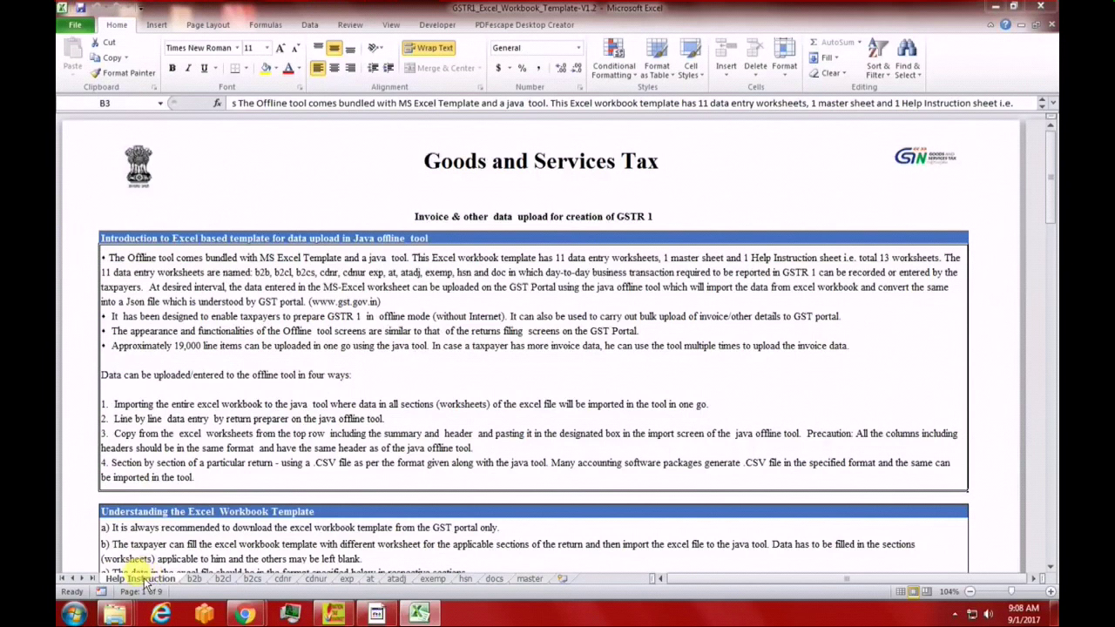
Show the b2b sheet with its 12 sample invoices totalling 529330.00
click(193, 579)
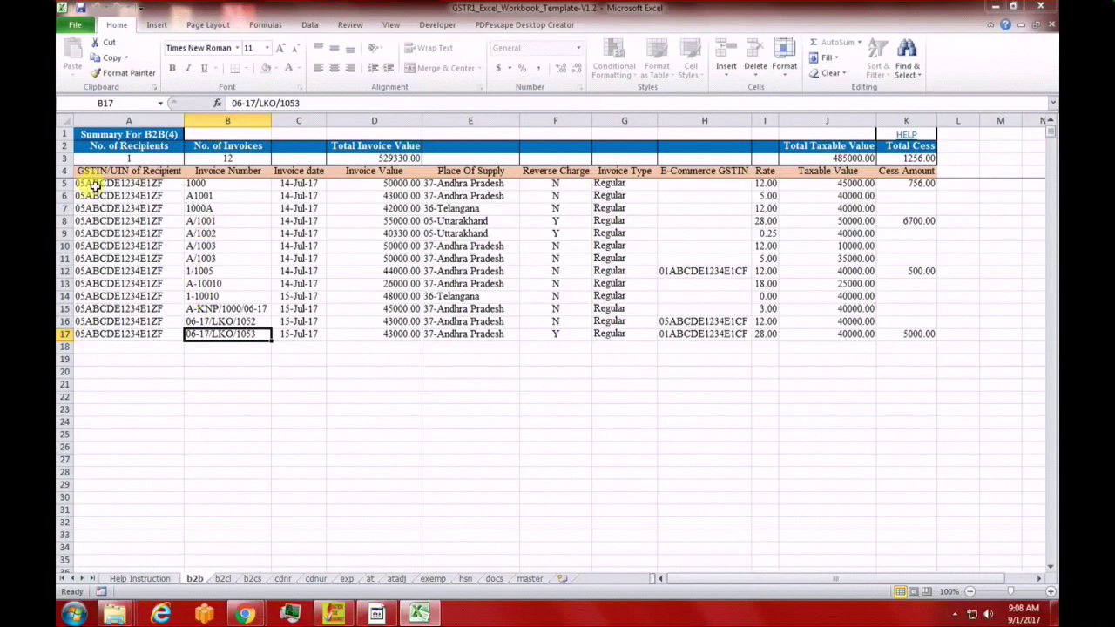
Select the sample invoice rows 6–17 on the b2b sheet and delete them, keeping row 5
click(95, 186)
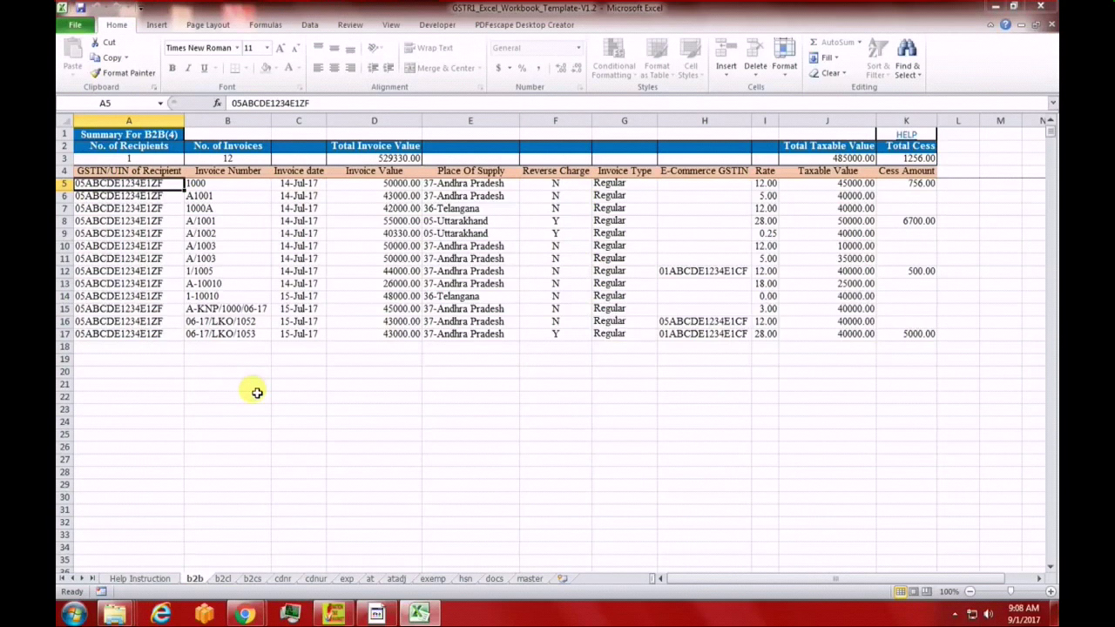
key(Down)
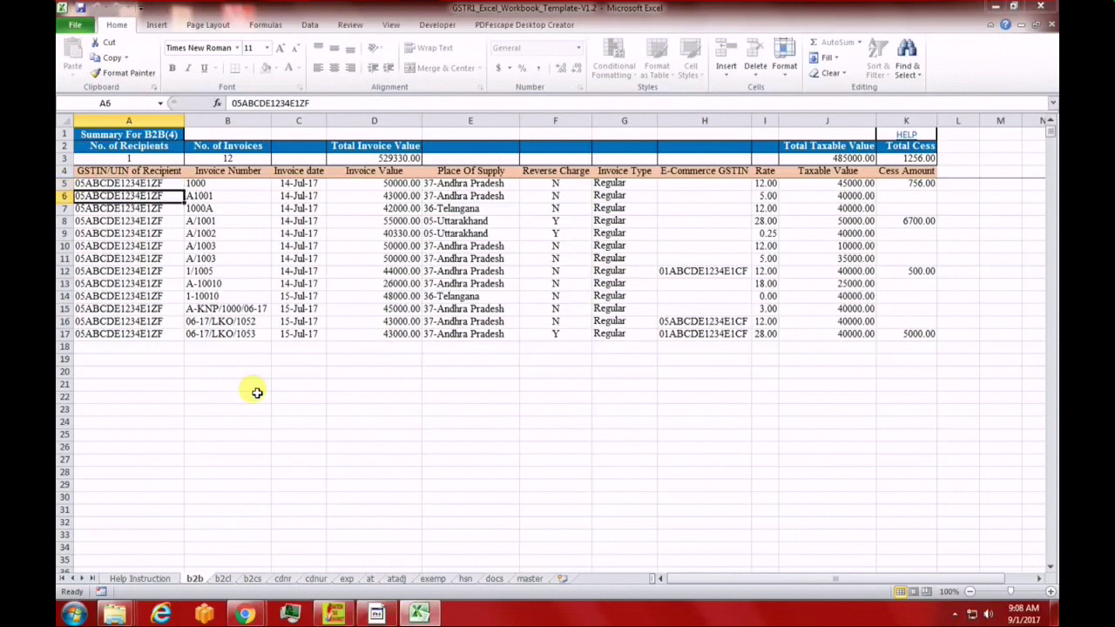
key(Up)
key(Down)
key(shift+Right)
key(shift+Right)
key(shift+Right)
key(shift+Right)
key(shift+Right)
key(shift+Right)
key(shift+Right)
key(shift+Right)
key(shift+Right)
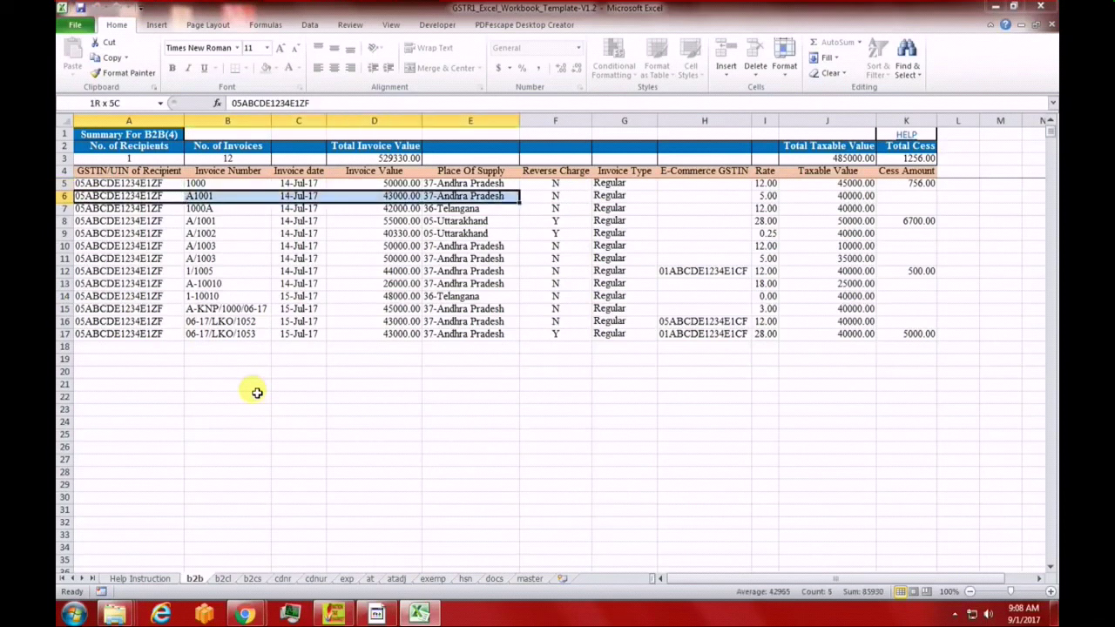
key(shift+Right)
key(shift+Down)
key(shift+Down)
key(shift+Down)
key(shift+Down)
key(shift+Down)
key(shift+Down)
key(shift+Down)
key(shift+Down)
key(shift+Down)
key(shift+Down)
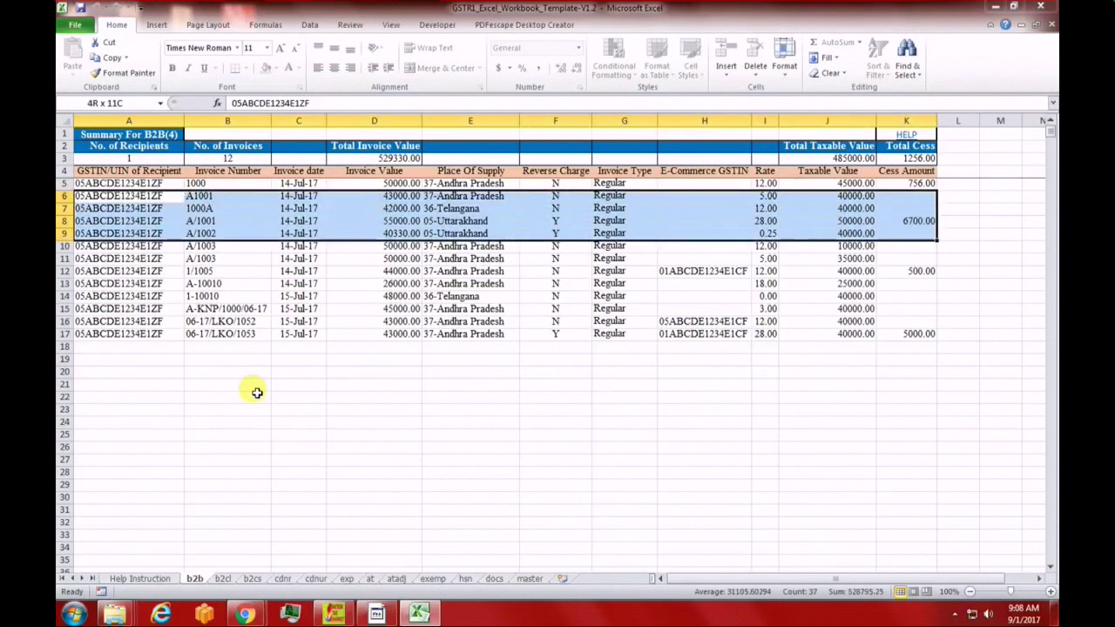
key(shift+Down)
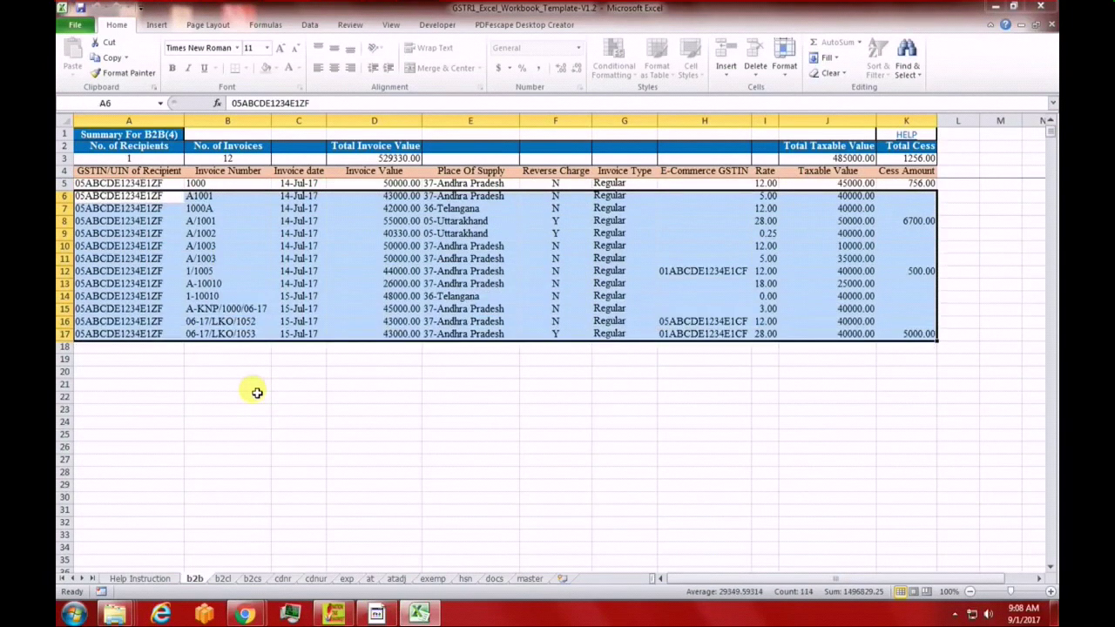
key(Delete)
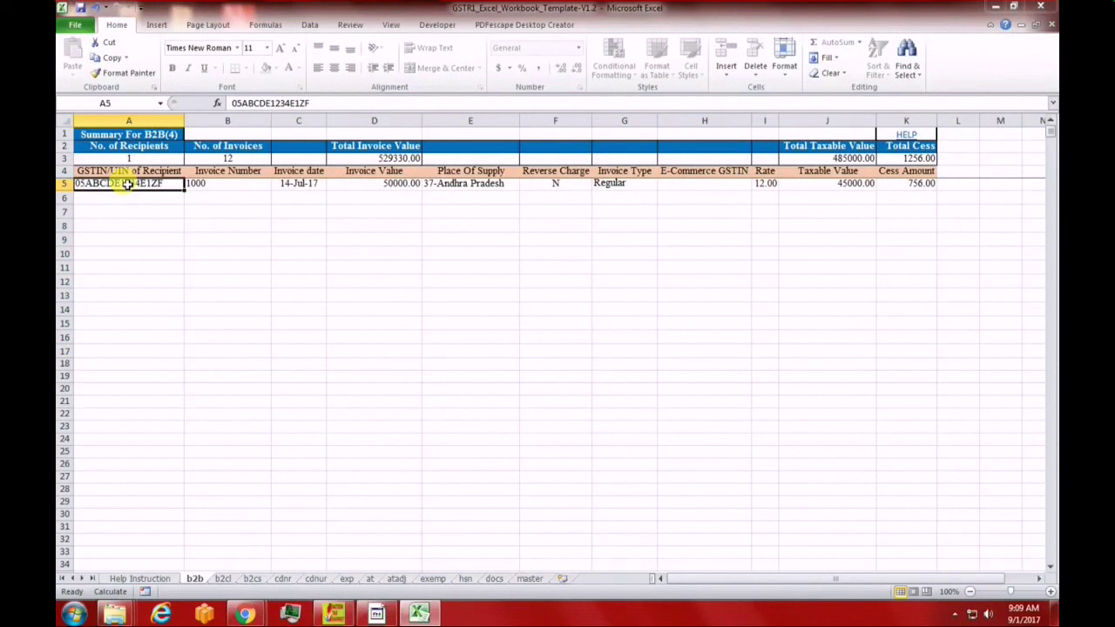
click(226, 184)
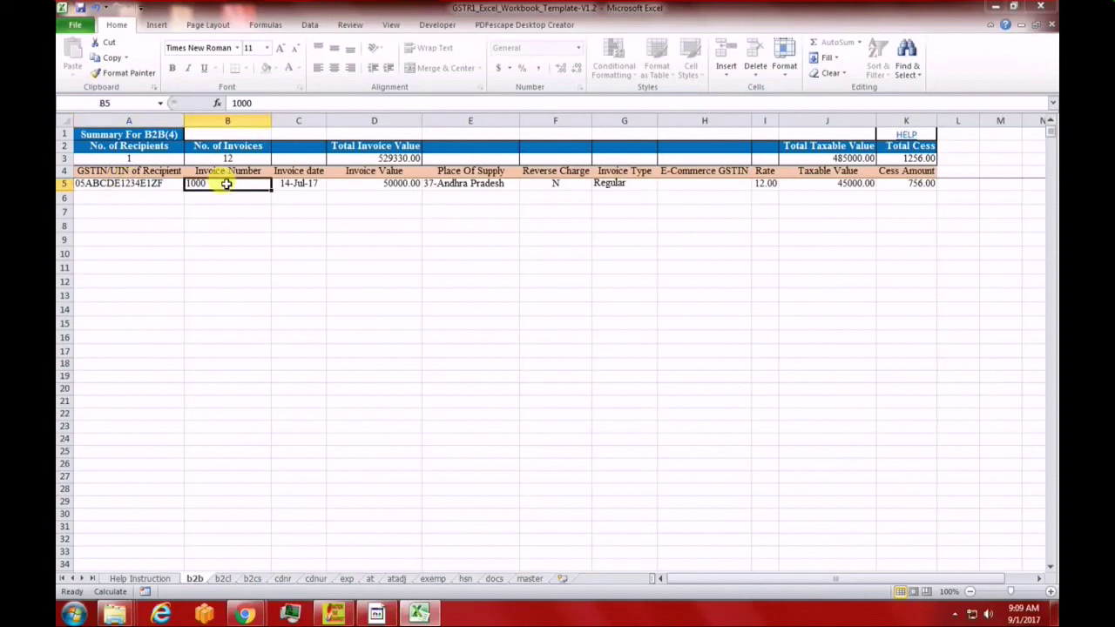
click(294, 181)
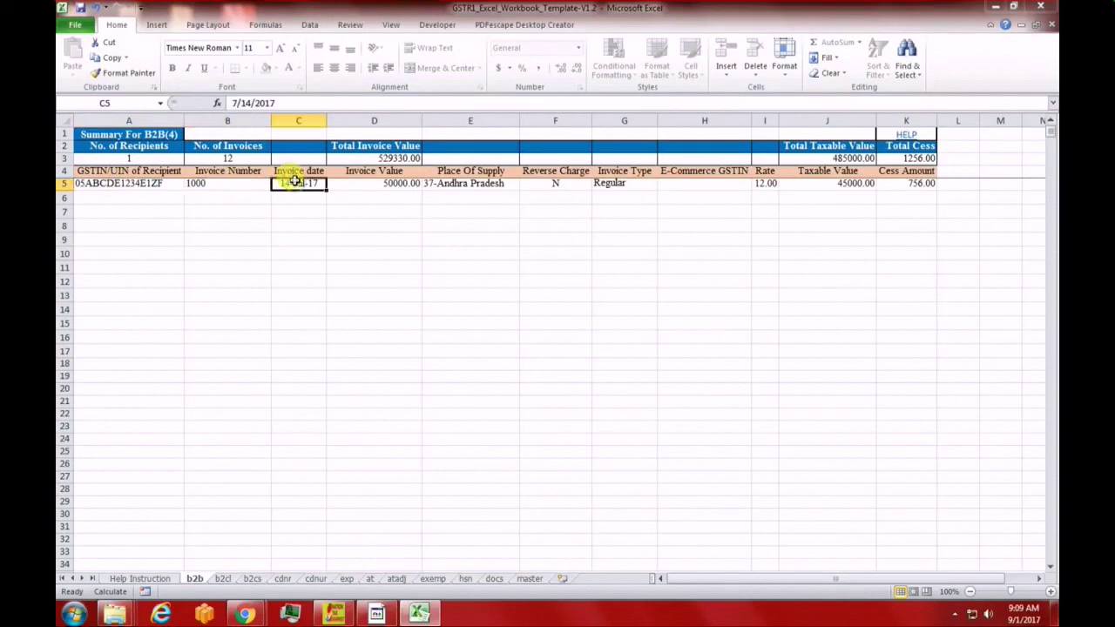
click(384, 184)
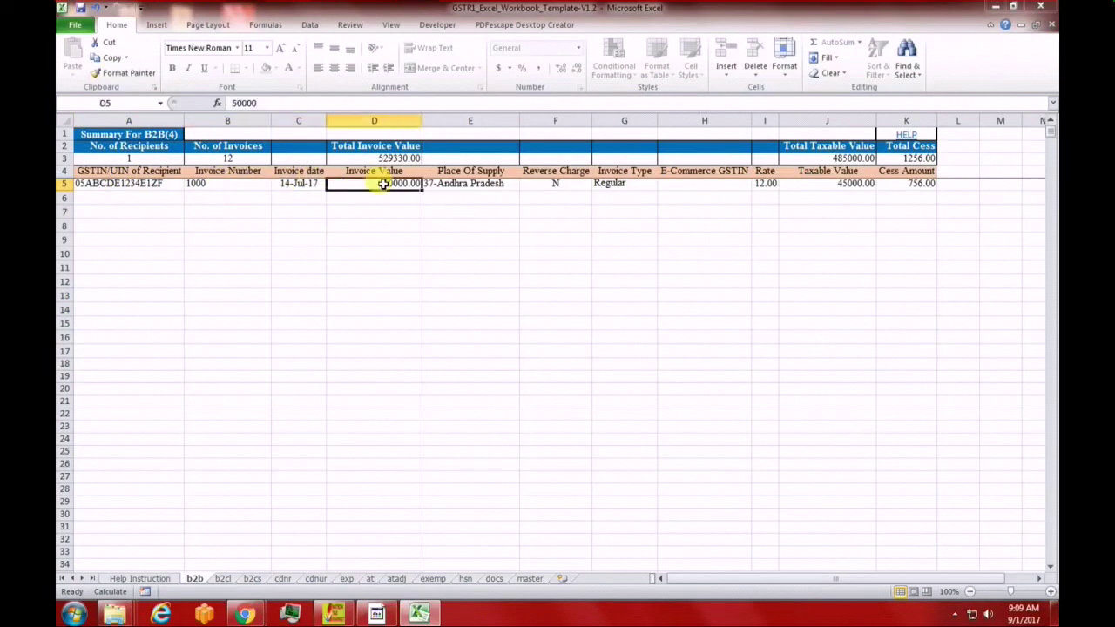
click(493, 186)
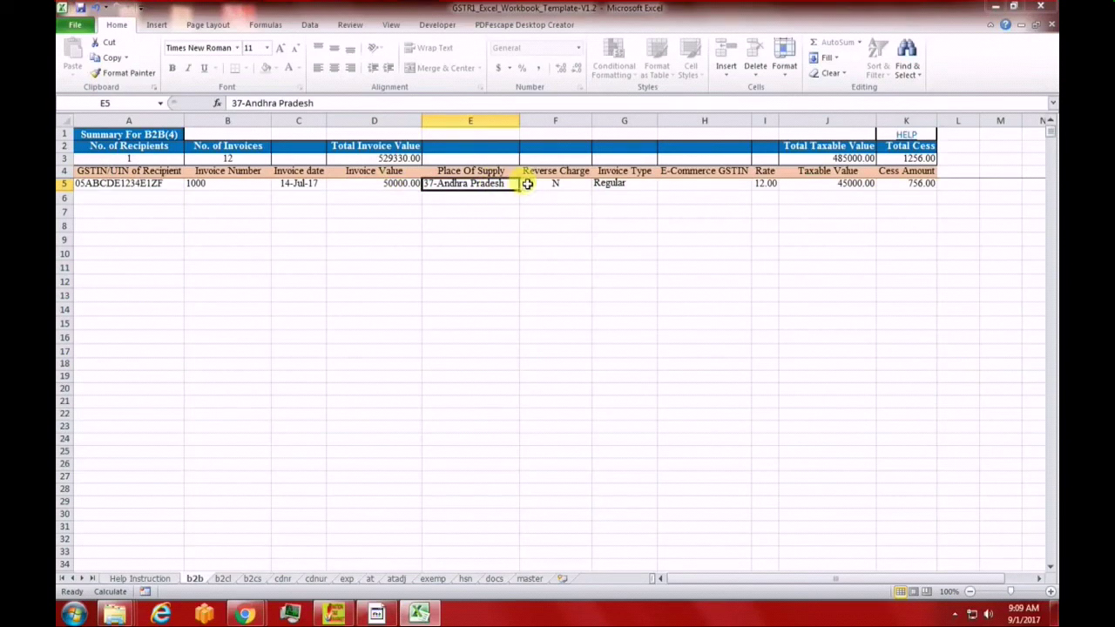
click(527, 184)
scroll(521, 236, up, 10)
scroll(517, 231, down, 8)
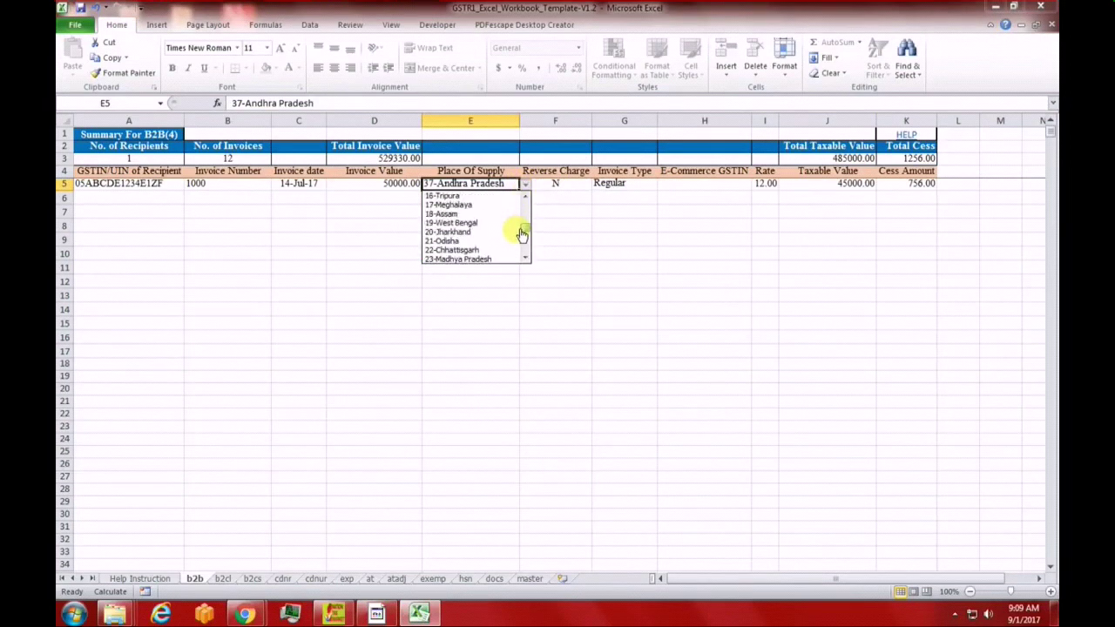
scroll(520, 246, down, 2)
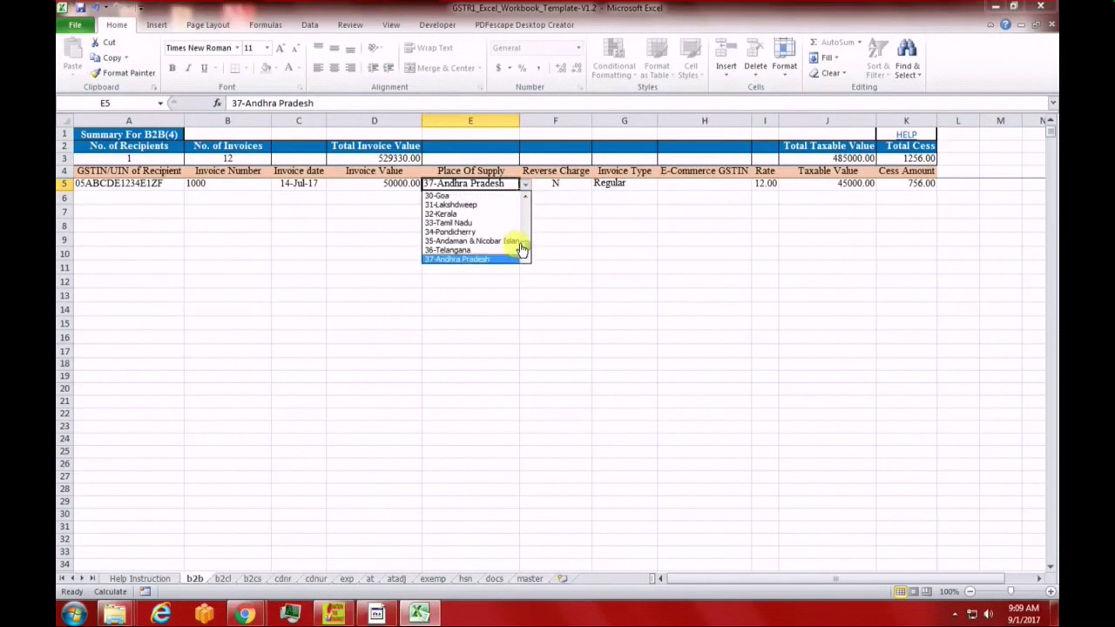
key(Escape)
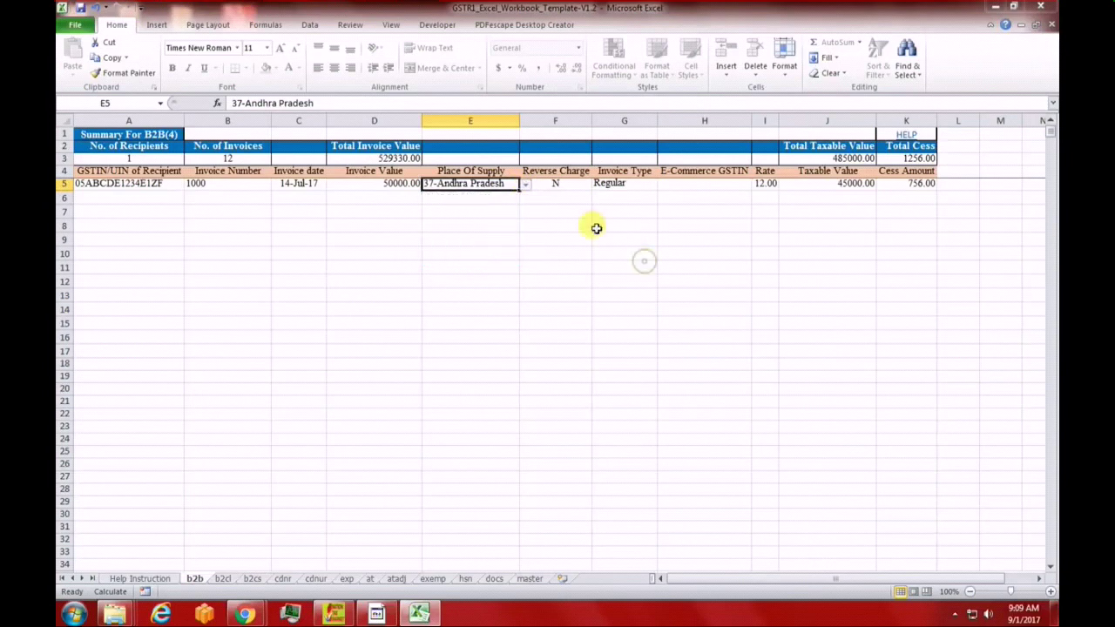
click(622, 183)
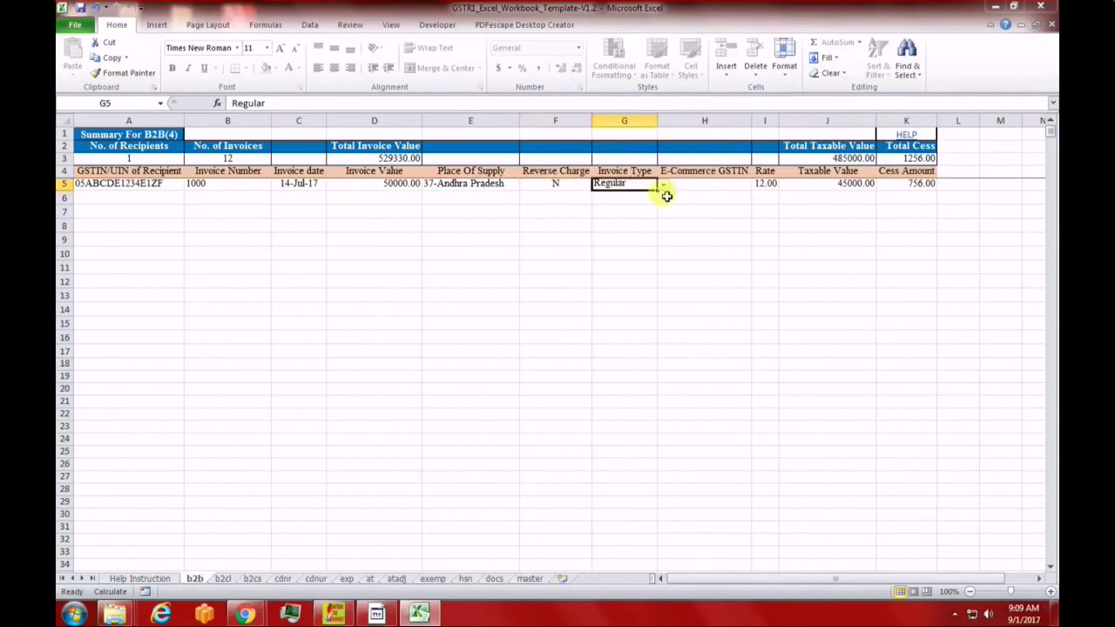
click(663, 187)
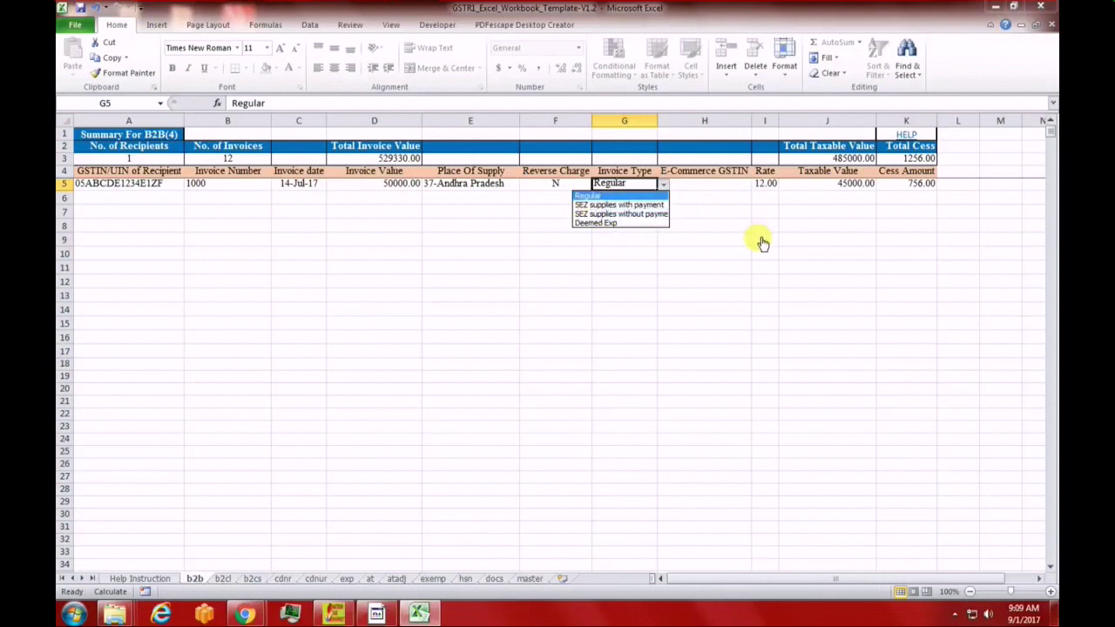
key(Escape)
click(723, 172)
click(724, 186)
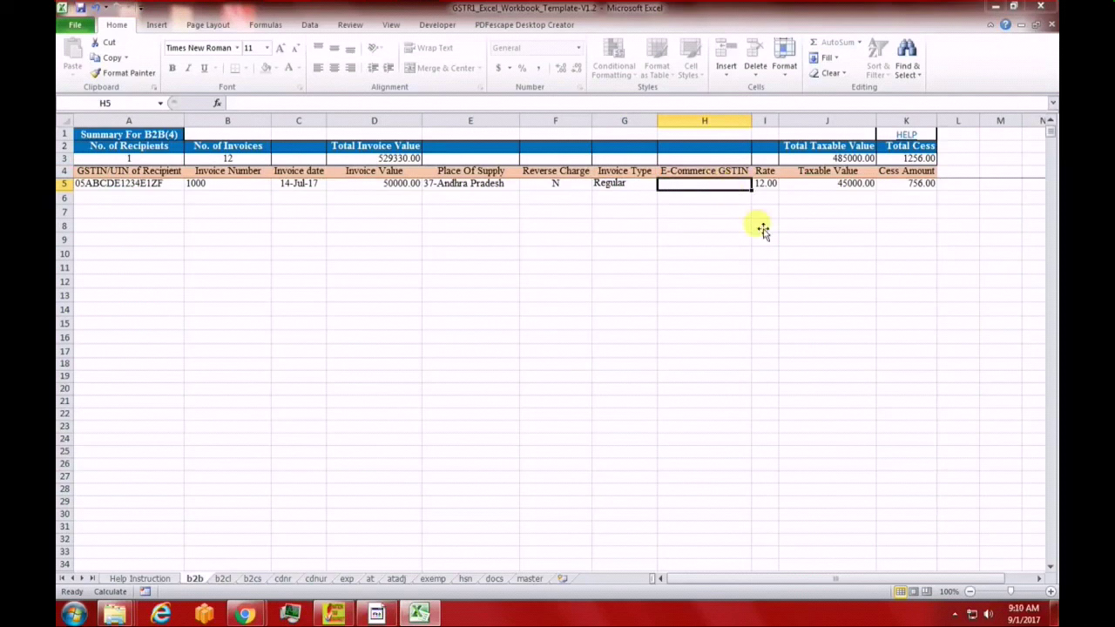
click(765, 184)
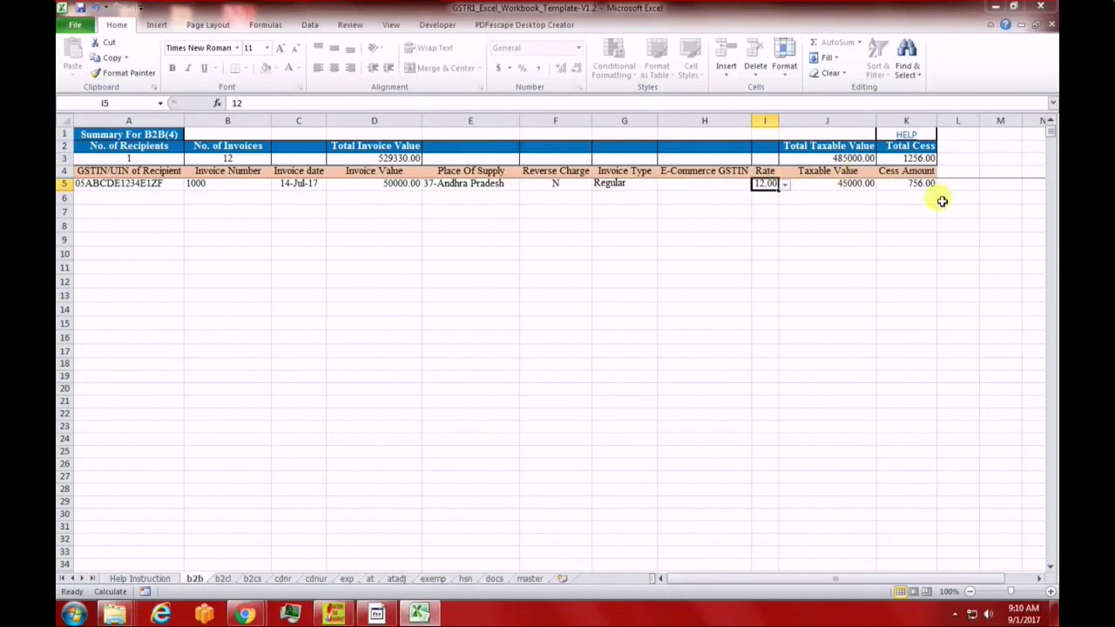
click(834, 187)
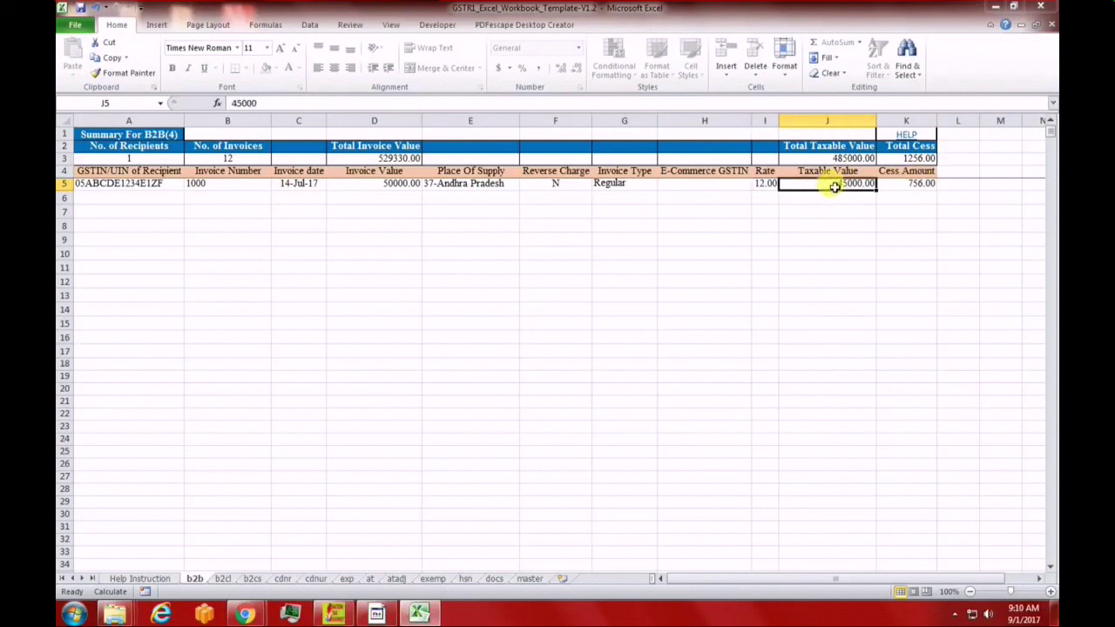
click(392, 174)
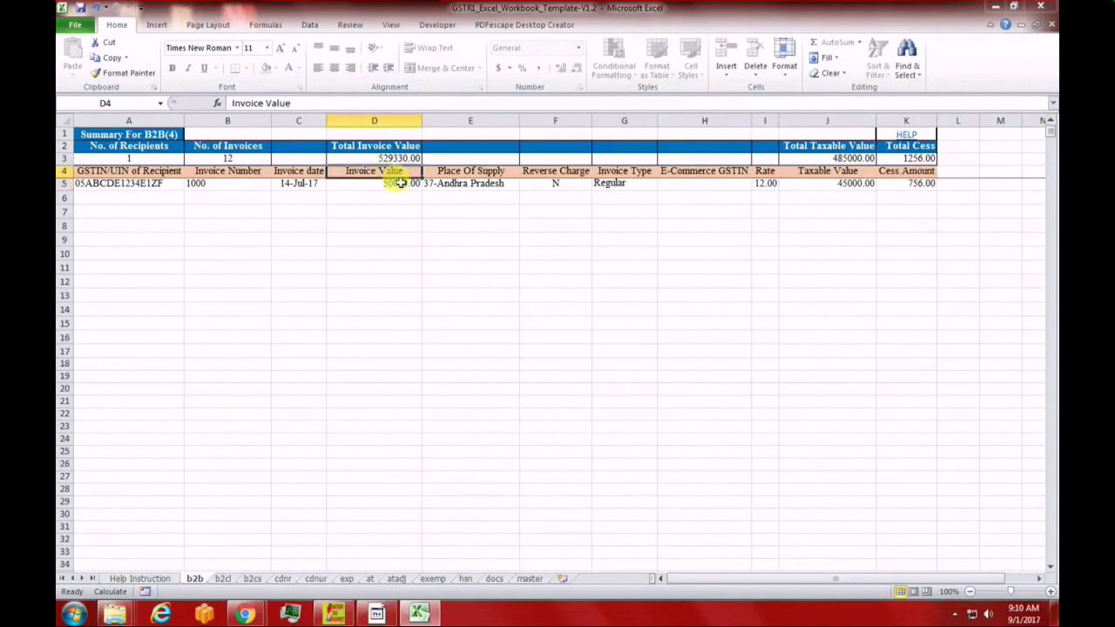
click(400, 183)
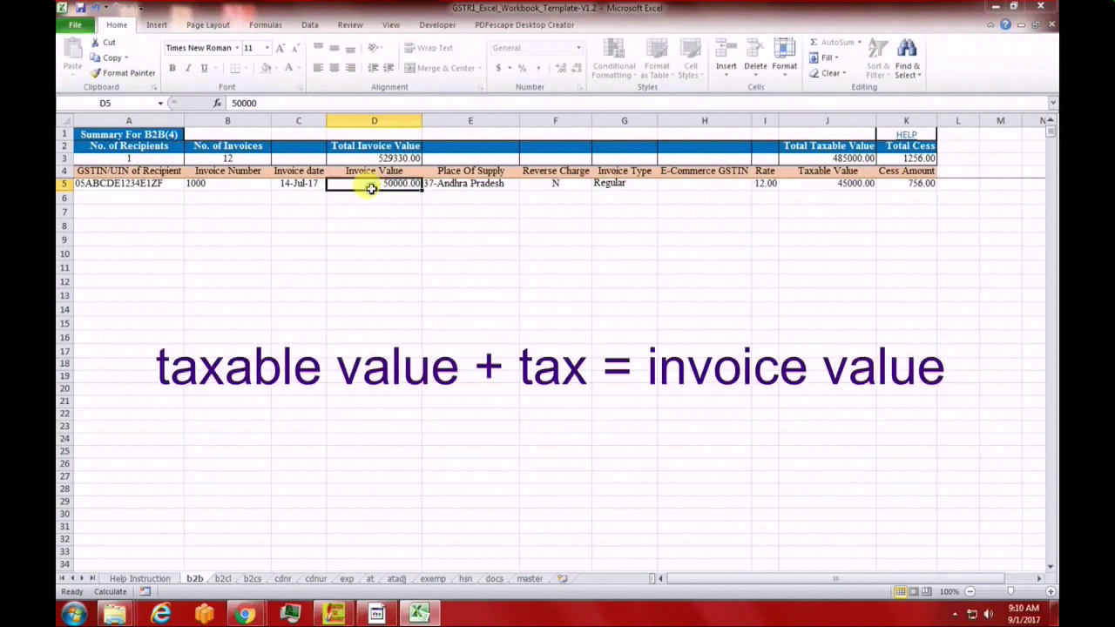
click(855, 185)
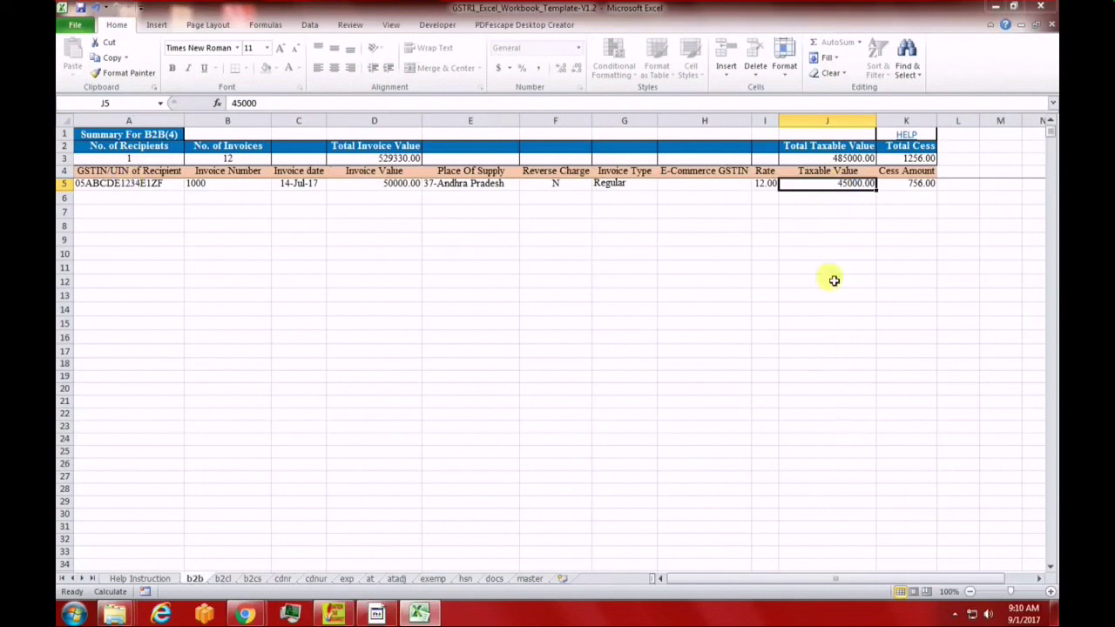
click(668, 253)
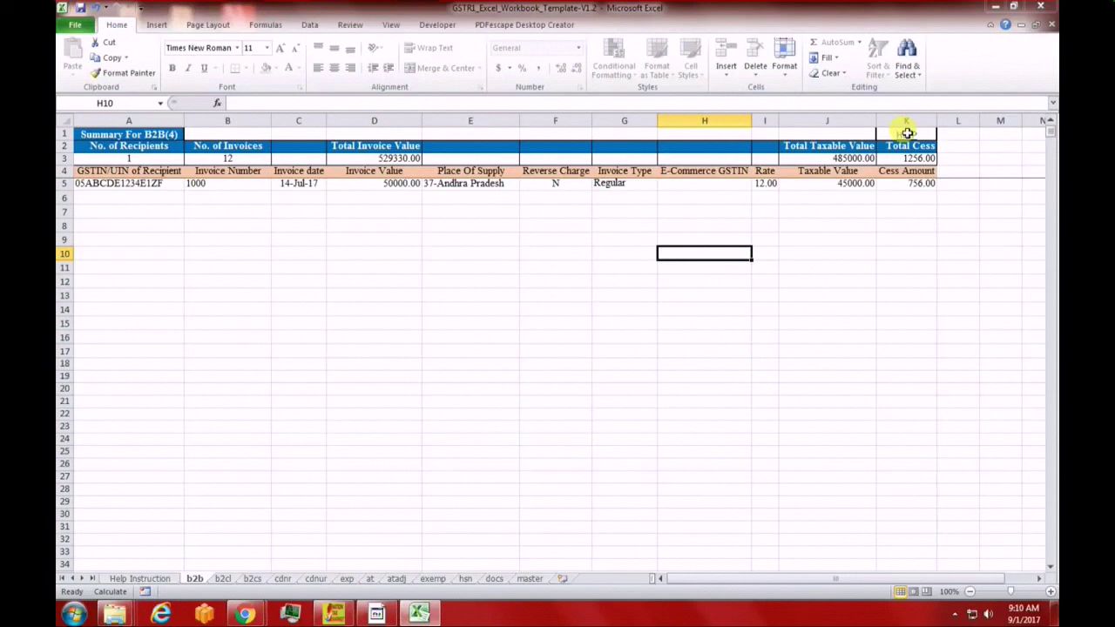
click(863, 282)
click(104, 186)
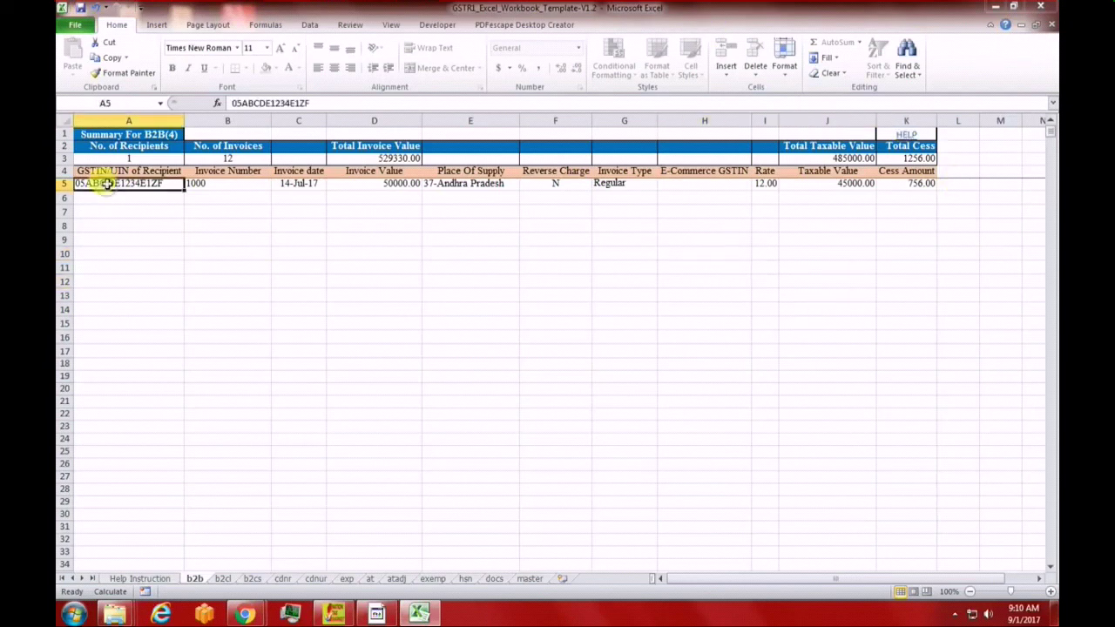
Delete the row 5 invoice so the b2b summary shows 0 invoices and 0.00 taxable value
key(shift+Right)
key(shift+Right)
key(shift+Right)
key(shift+Right)
key(shift+Right)
key(shift+Right)
key(shift+Right)
key(shift+Right)
key(shift+Right)
key(shift+Right)
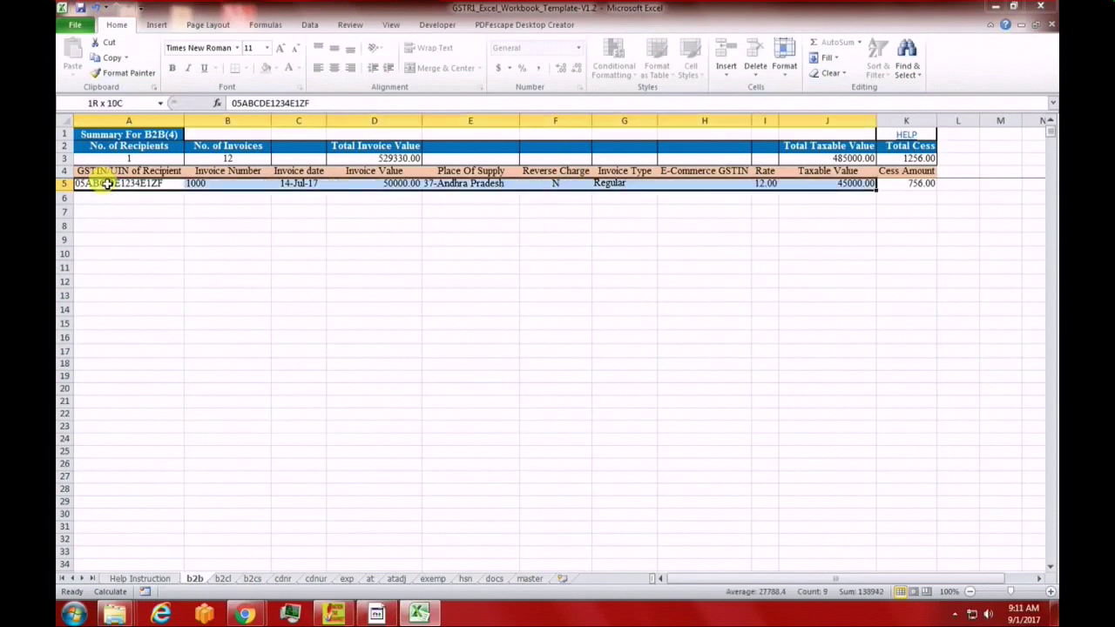
key(Delete)
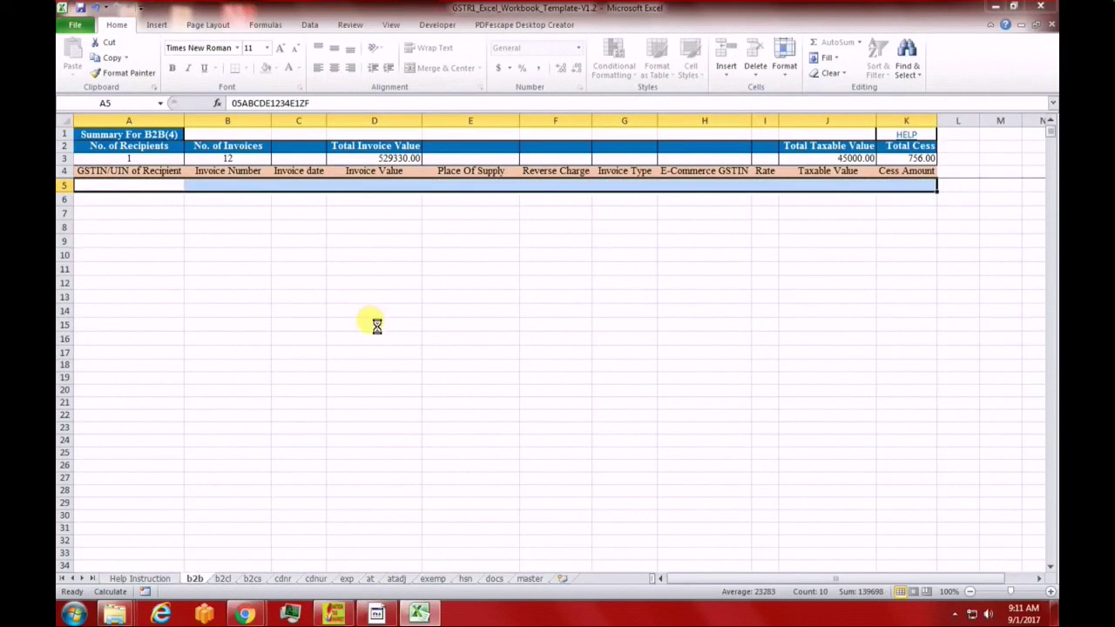
click(316, 337)
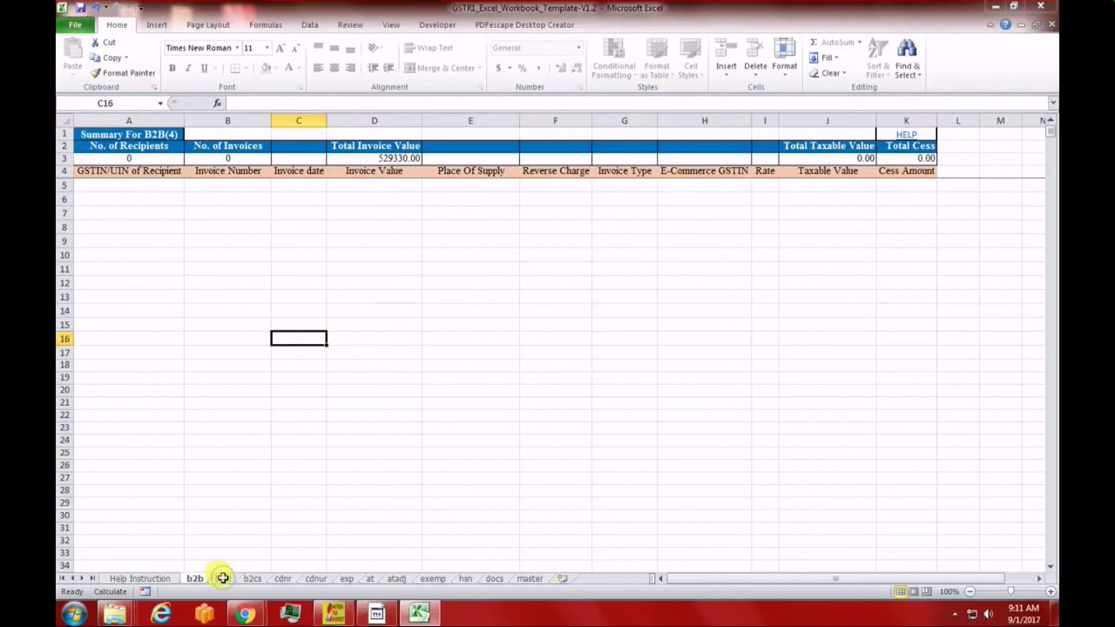
Go to the b2cl sheet of large interstate invoices
click(223, 578)
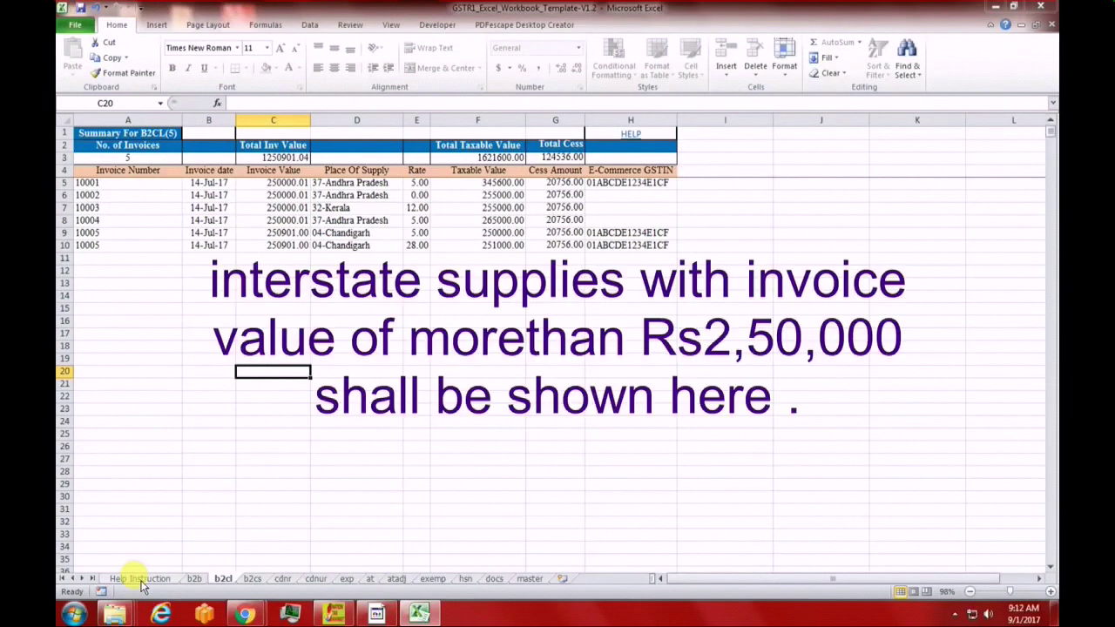
click(141, 580)
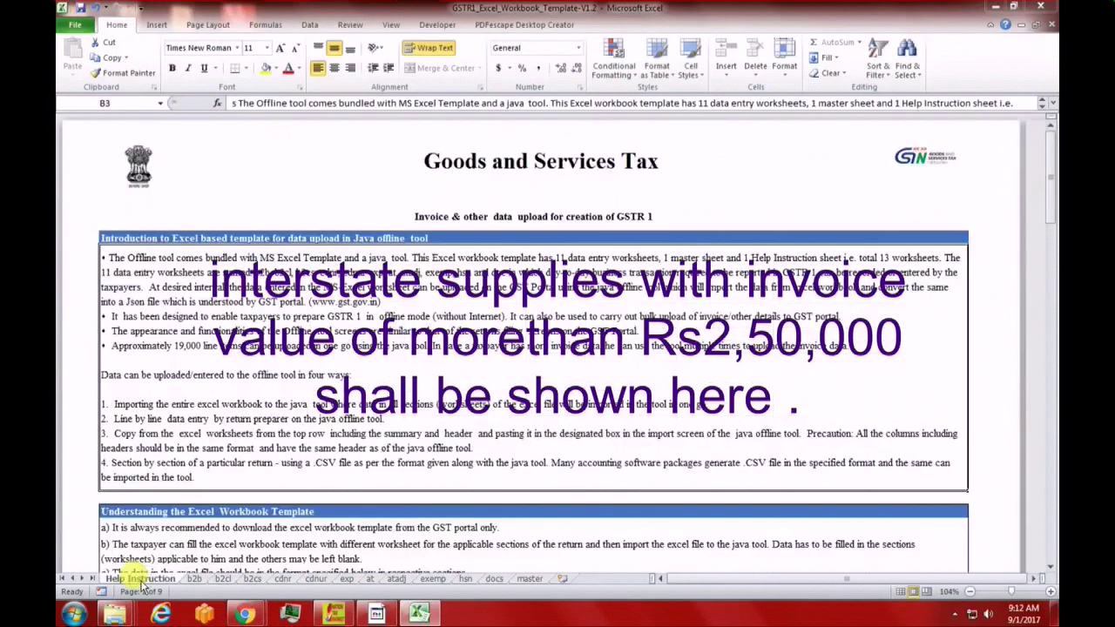
scroll(441, 435, down, 5)
scroll(441, 451, down, 5)
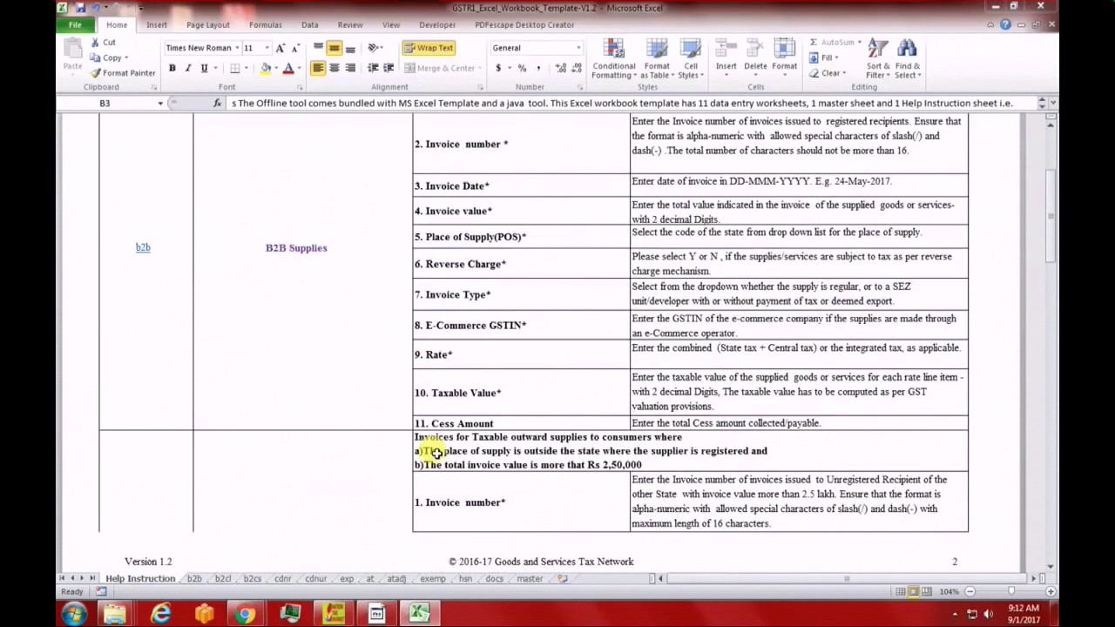
scroll(299, 383, down, 3)
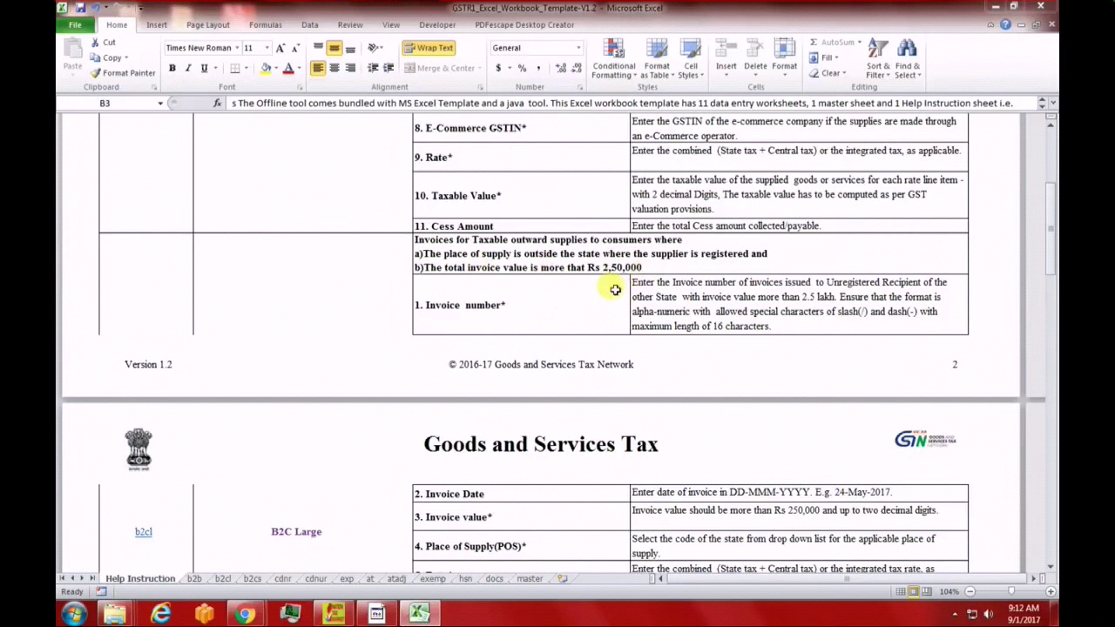
scroll(578, 305, down, 1)
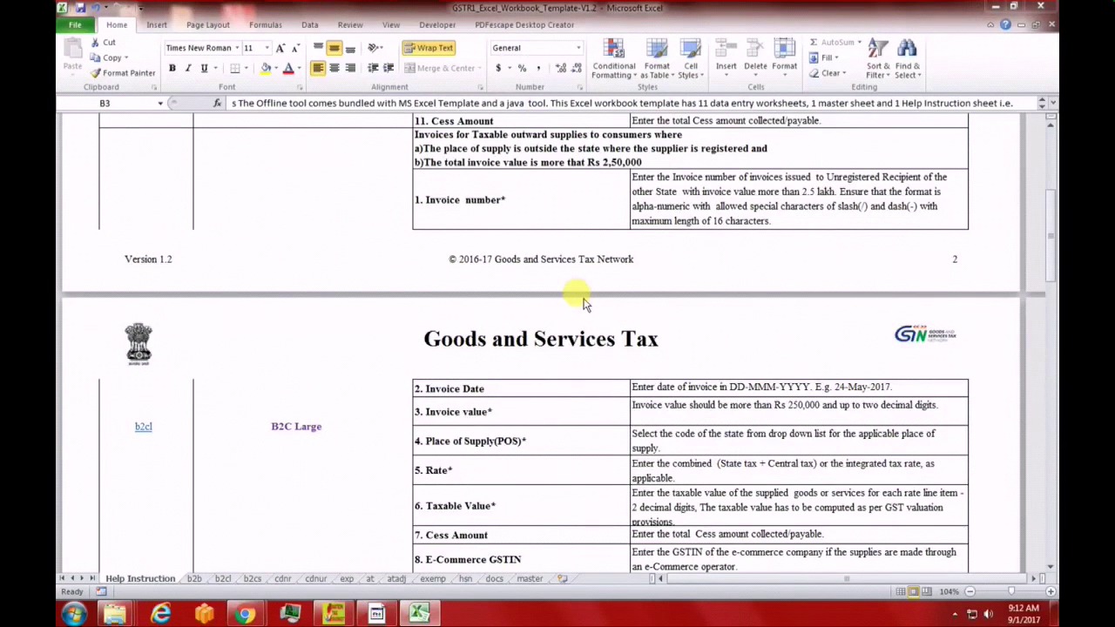
click(529, 187)
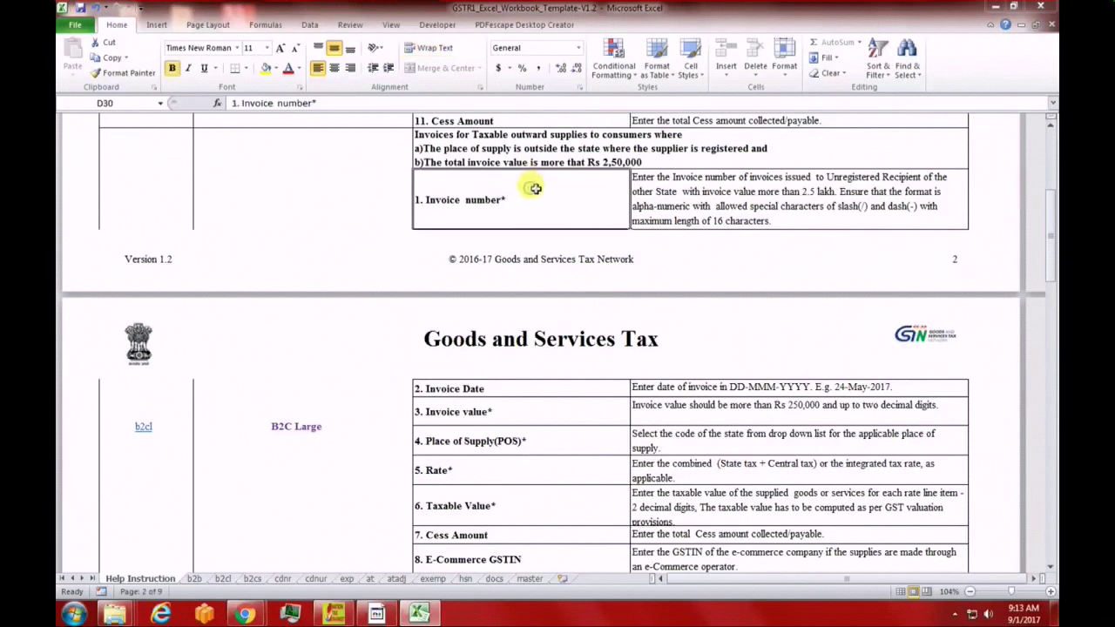
click(446, 410)
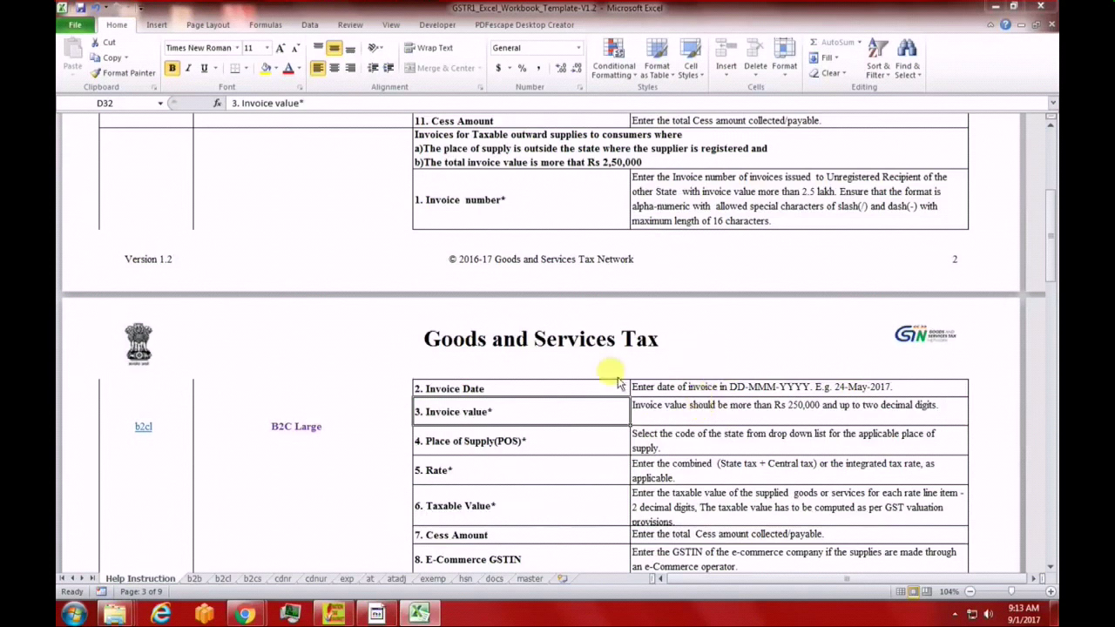
scroll(536, 481, down, 3)
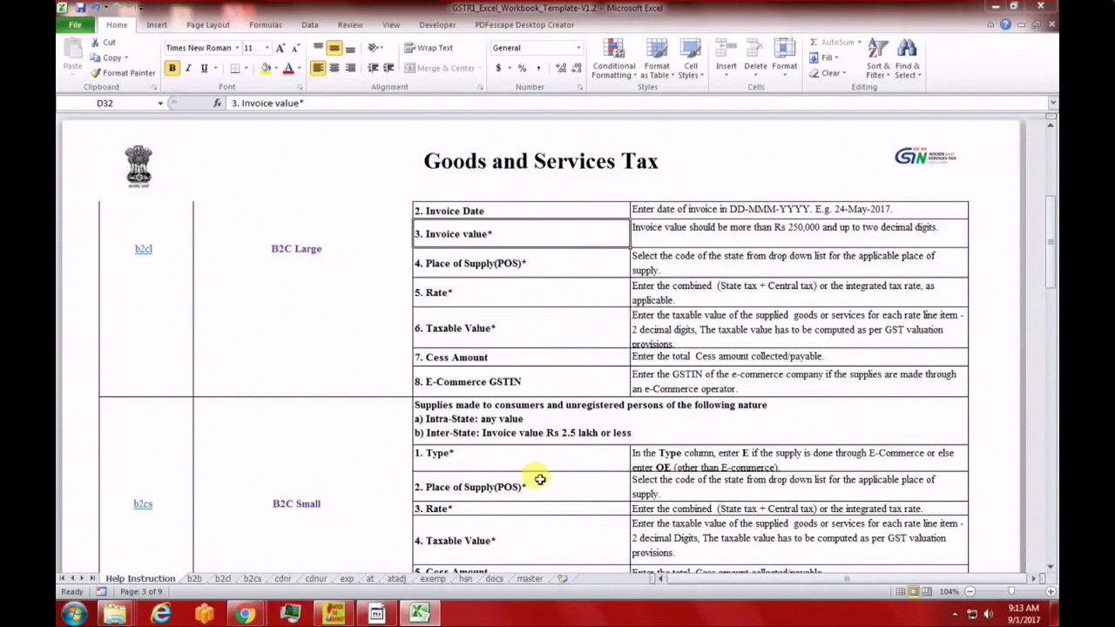
click(143, 248)
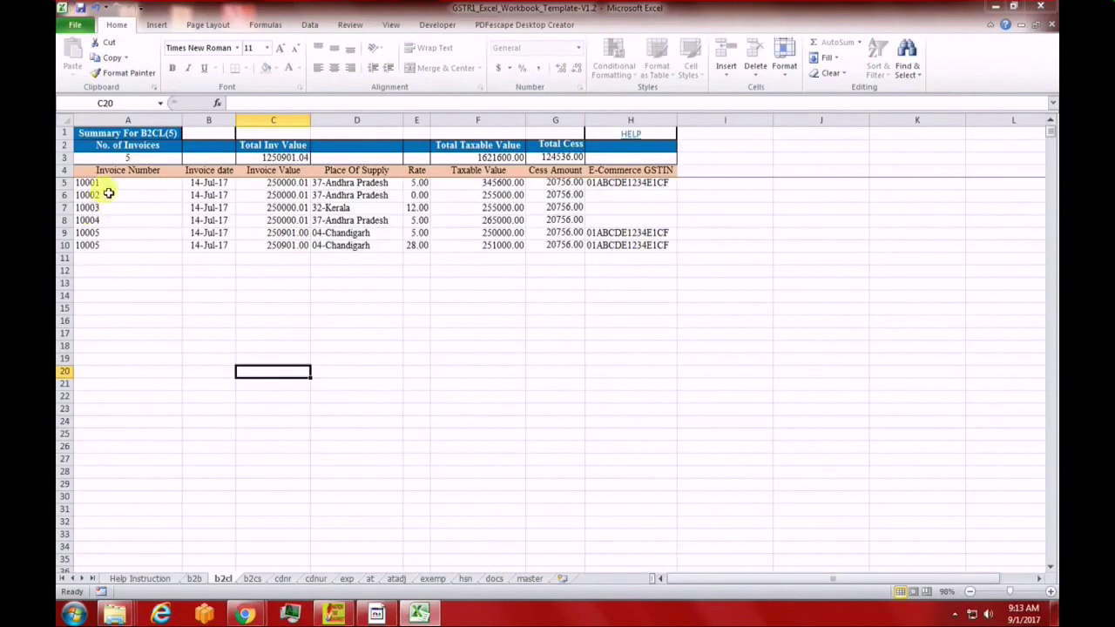
click(251, 579)
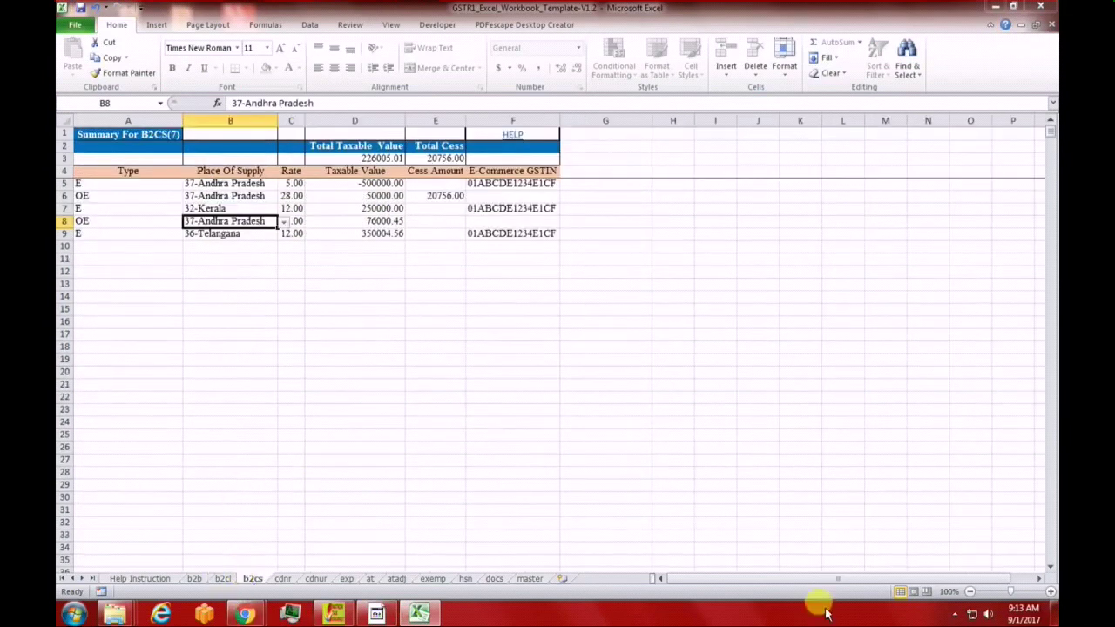
Read the B2C Small notes on the Help Instruction sheet, then return to b2cs
click(725, 581)
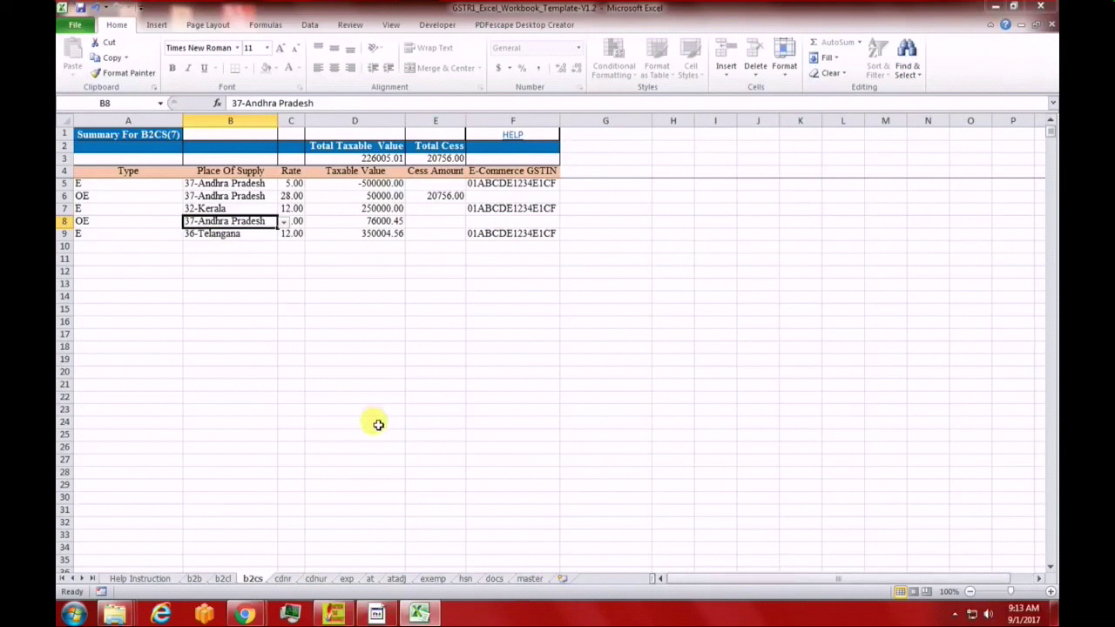
click(127, 579)
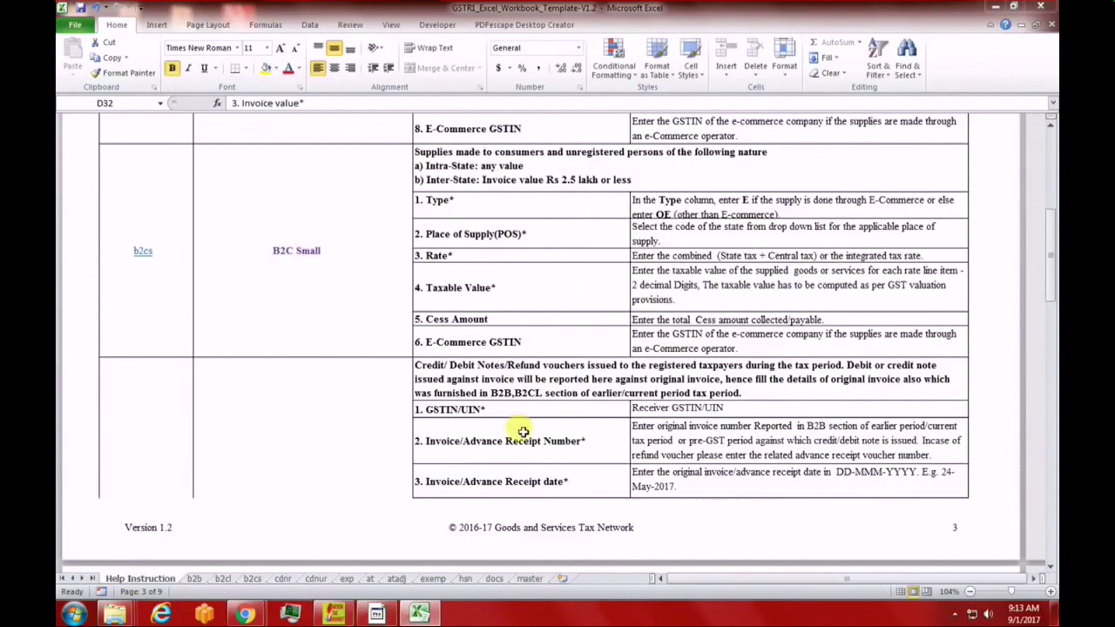
scroll(346, 439, down, 3)
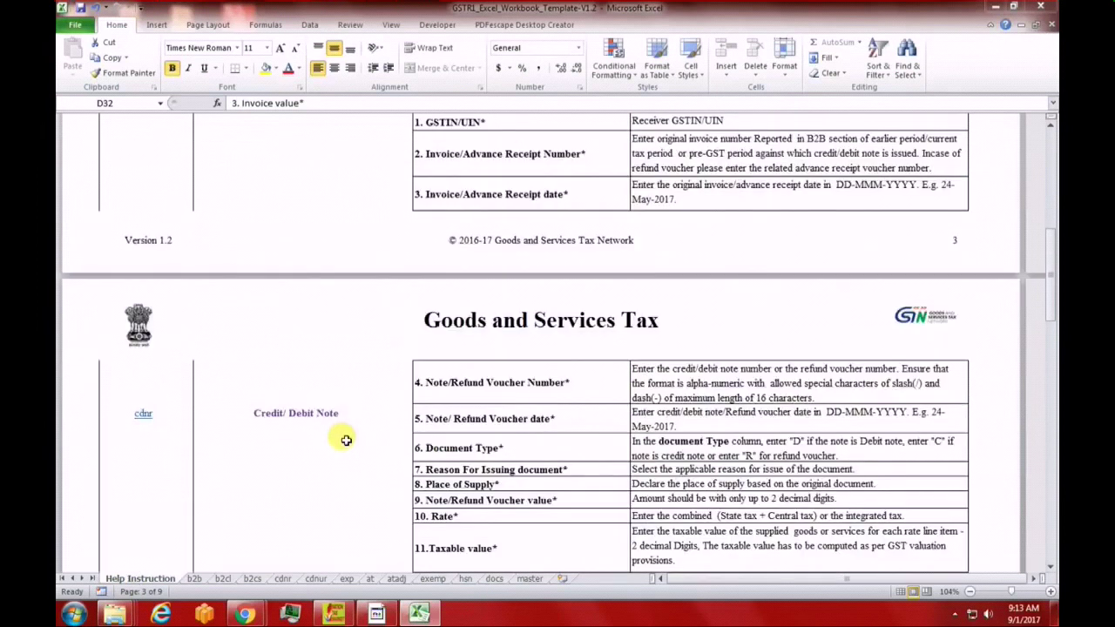
scroll(346, 440, up, 5)
scroll(346, 440, down, 2)
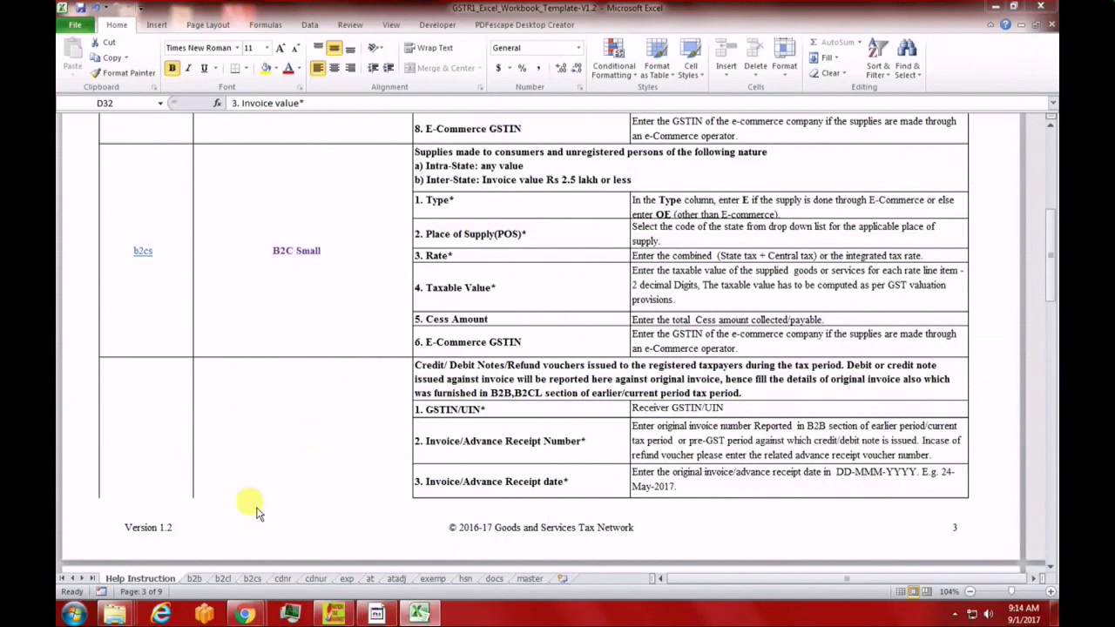
click(252, 578)
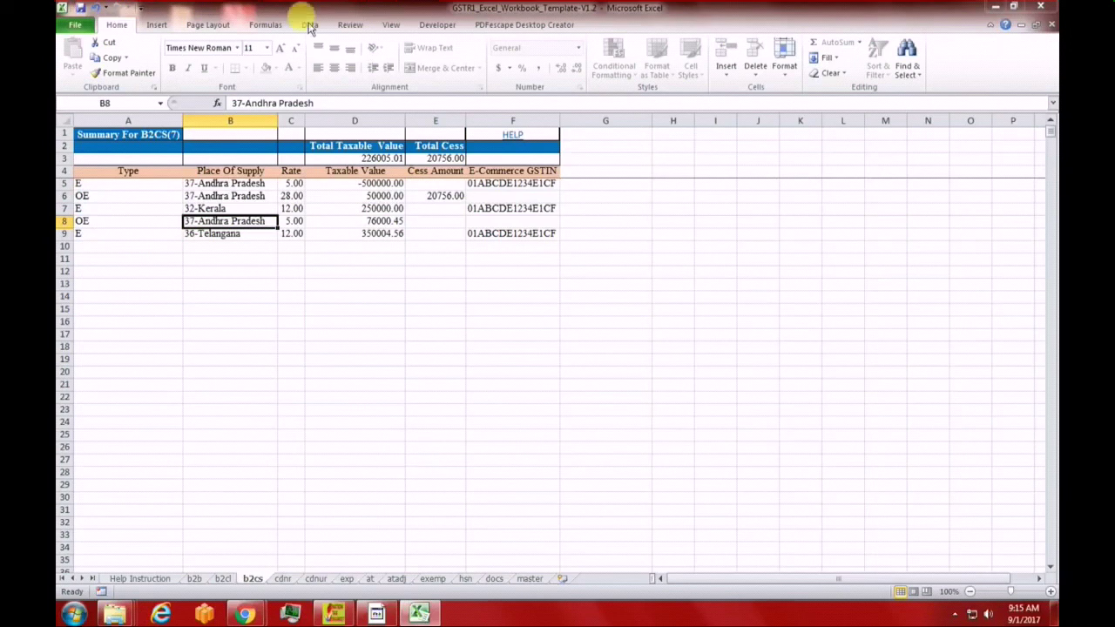
Move from b2cs to the cdnr sheet, scroll right, and open its Credit/Debit Note help
key(ctrl+Page_Down)
scroll(417, 451, right, 4)
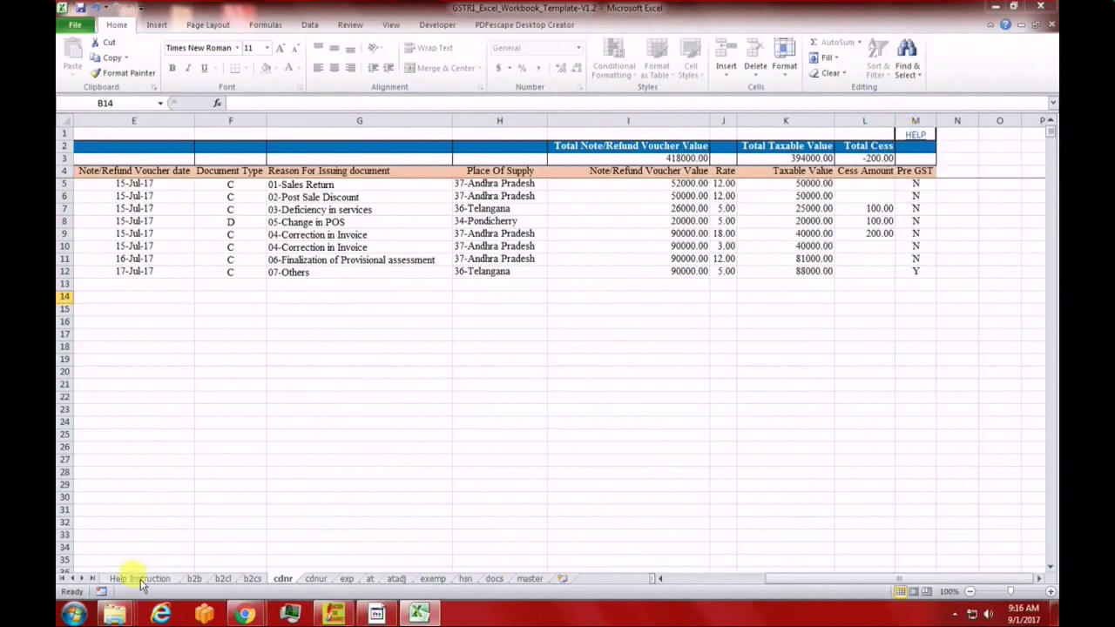
click(916, 139)
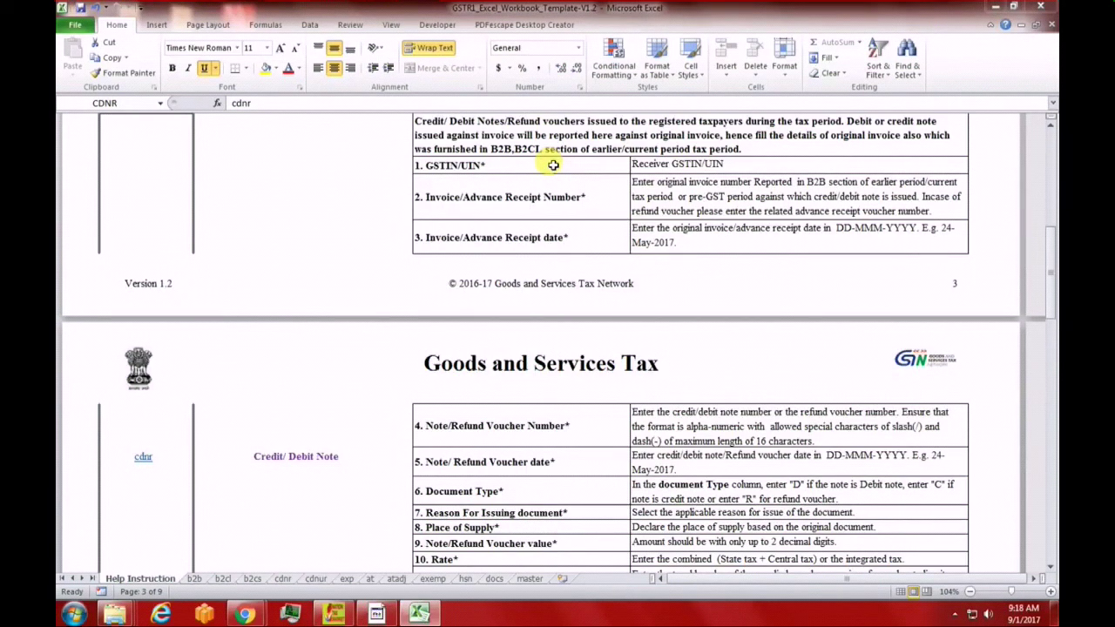
Return to the cdnr sheet showing eight sample notes worth 418000.00
click(282, 578)
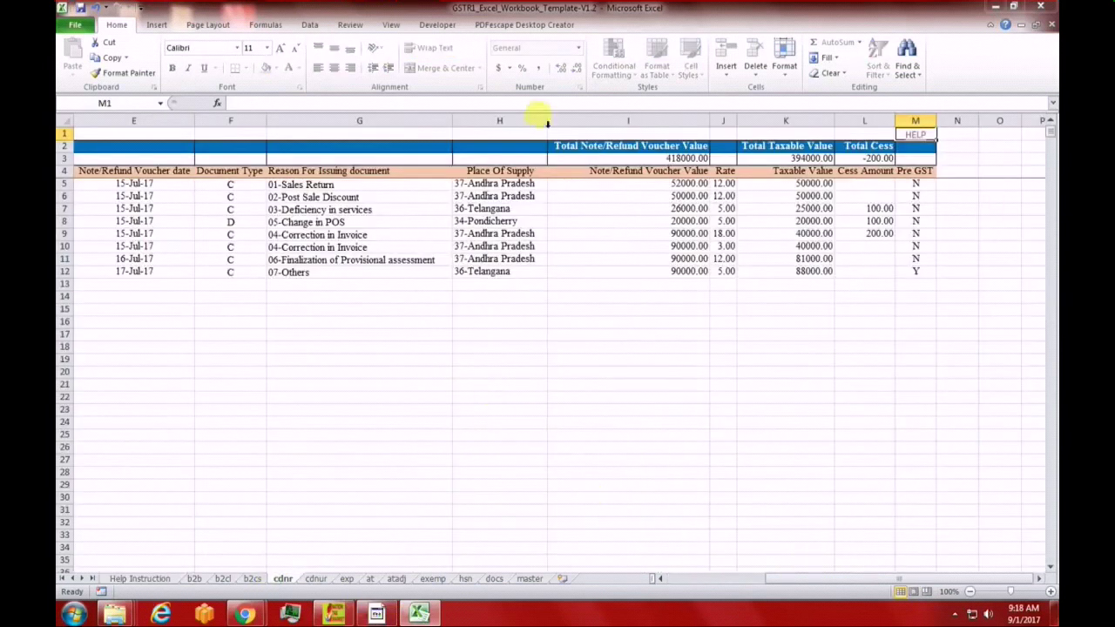
Keep the first cdnr note's document type as C, then list the allowed reasons for issuing in G5
click(115, 172)
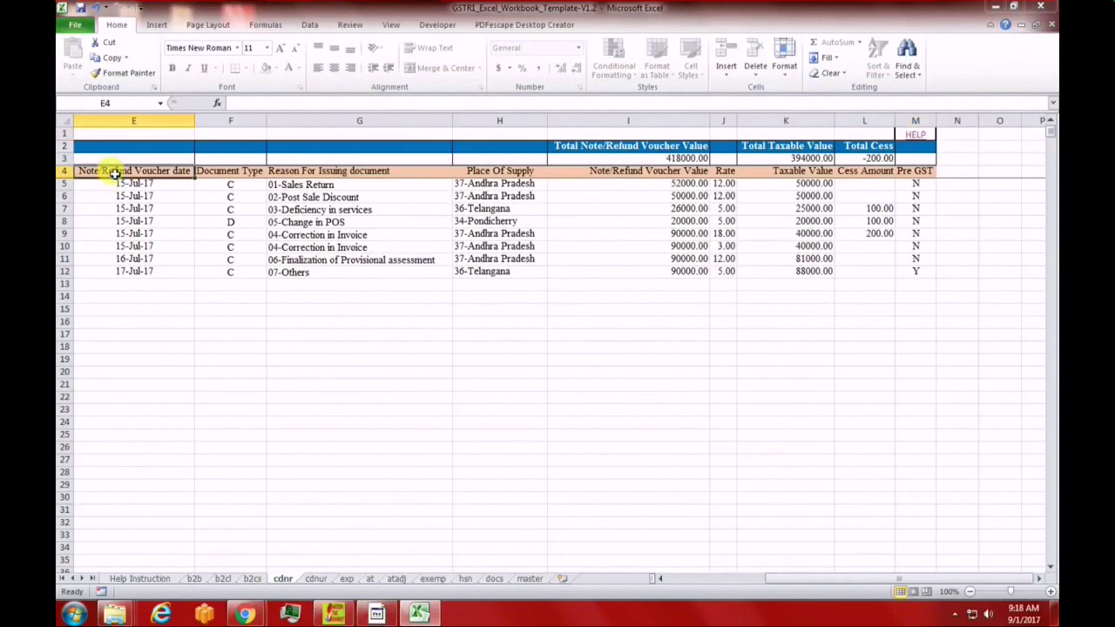
click(225, 172)
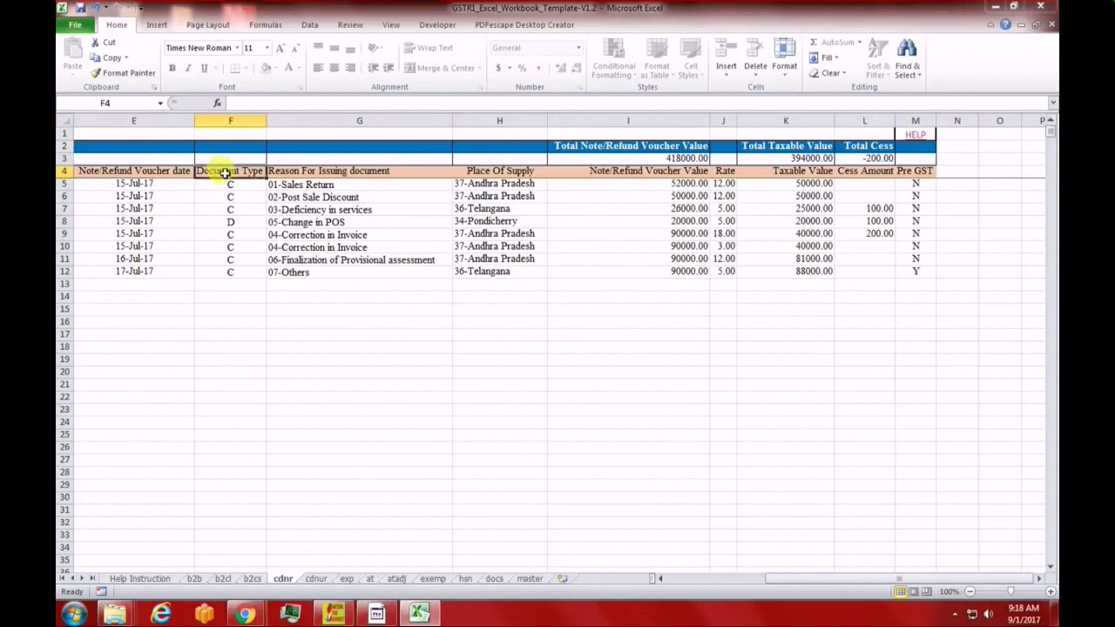
click(233, 185)
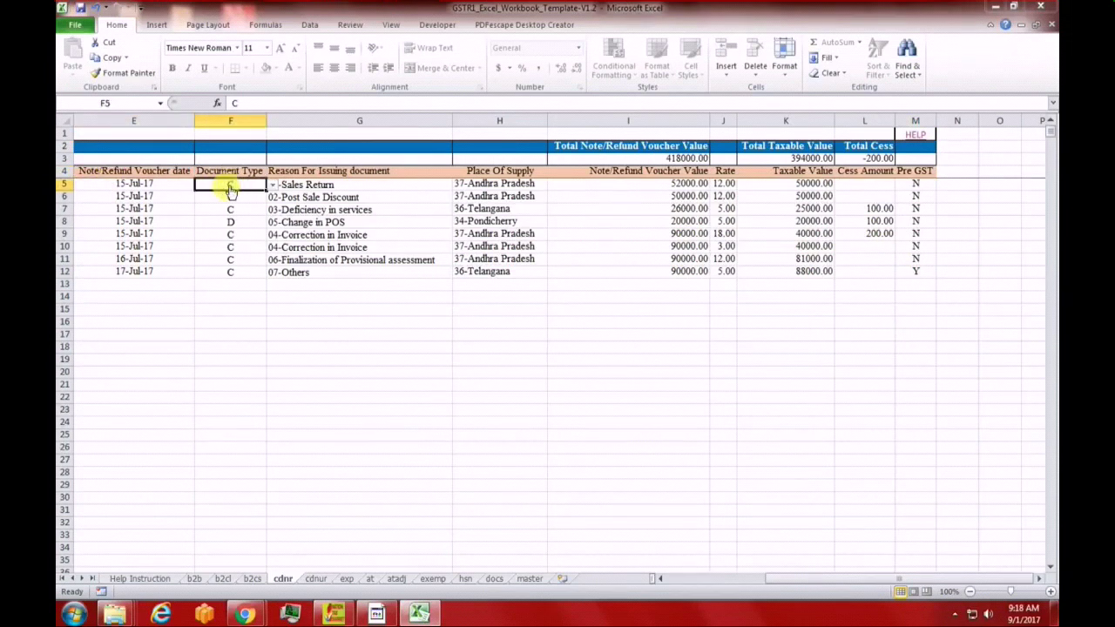
click(272, 185)
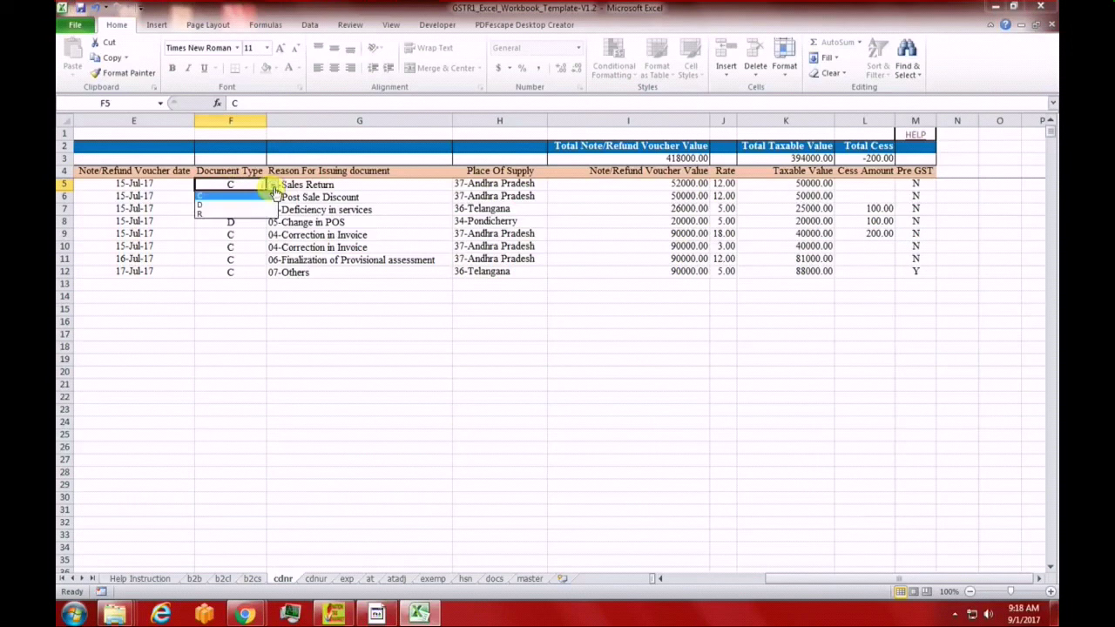
click(212, 188)
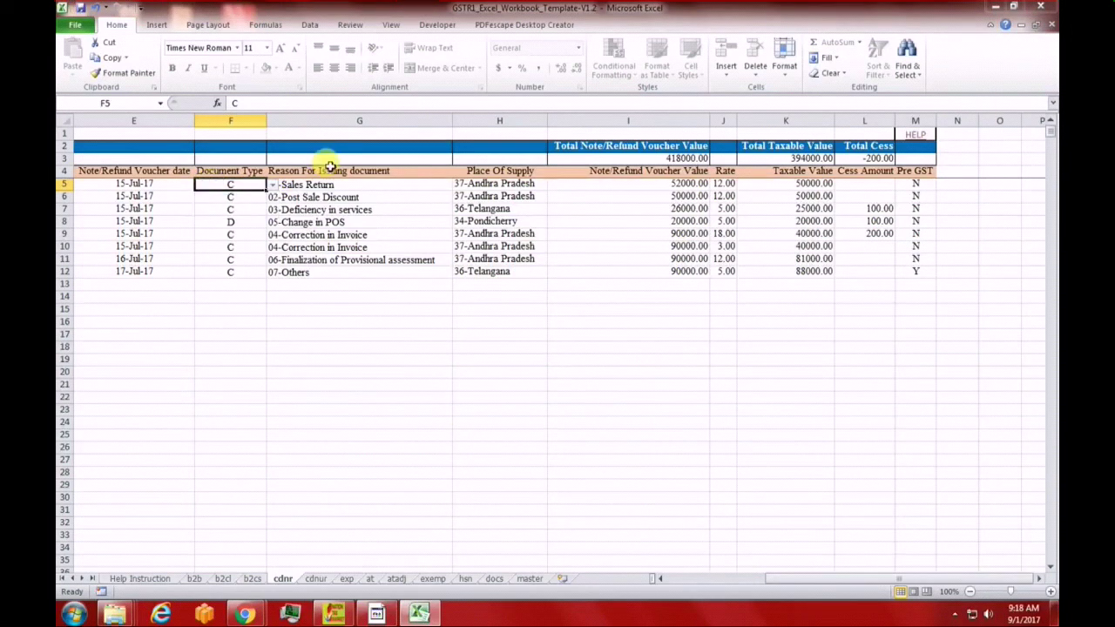
click(333, 185)
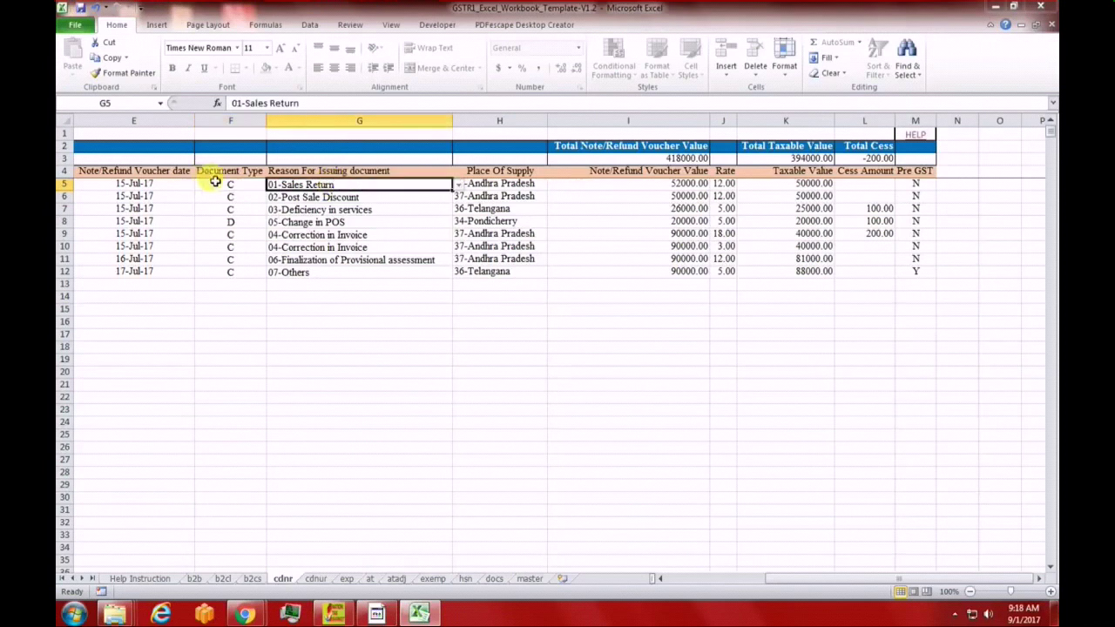
click(458, 186)
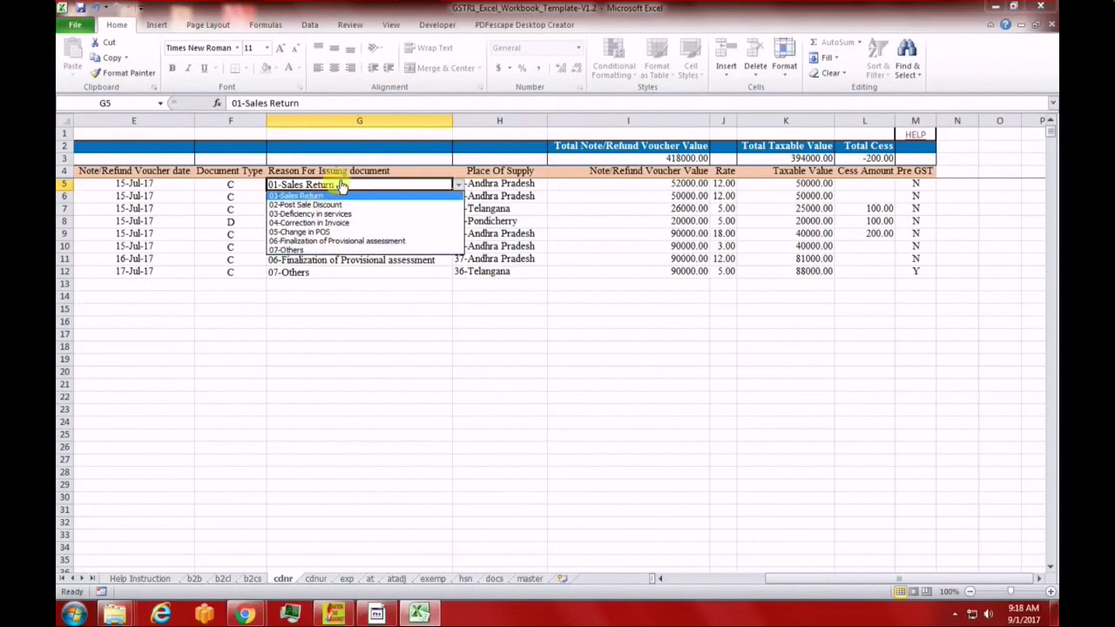
Review the first cdnr note's voucher value 52000, rate 12.00, taxable value 50000 and Pre GST flag
key(Escape)
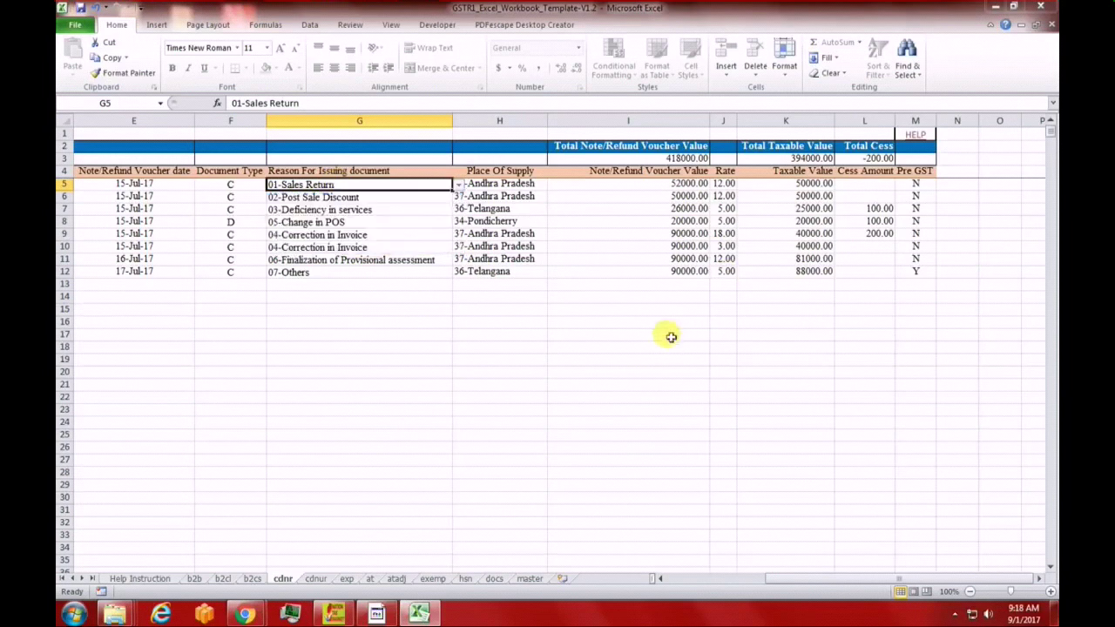
click(520, 186)
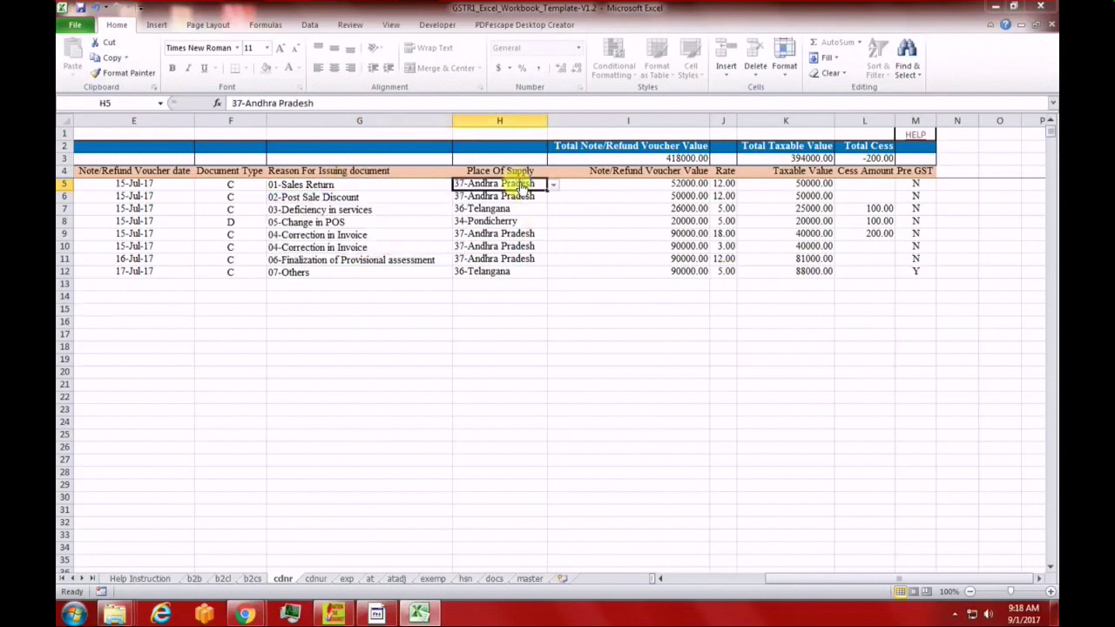
click(688, 184)
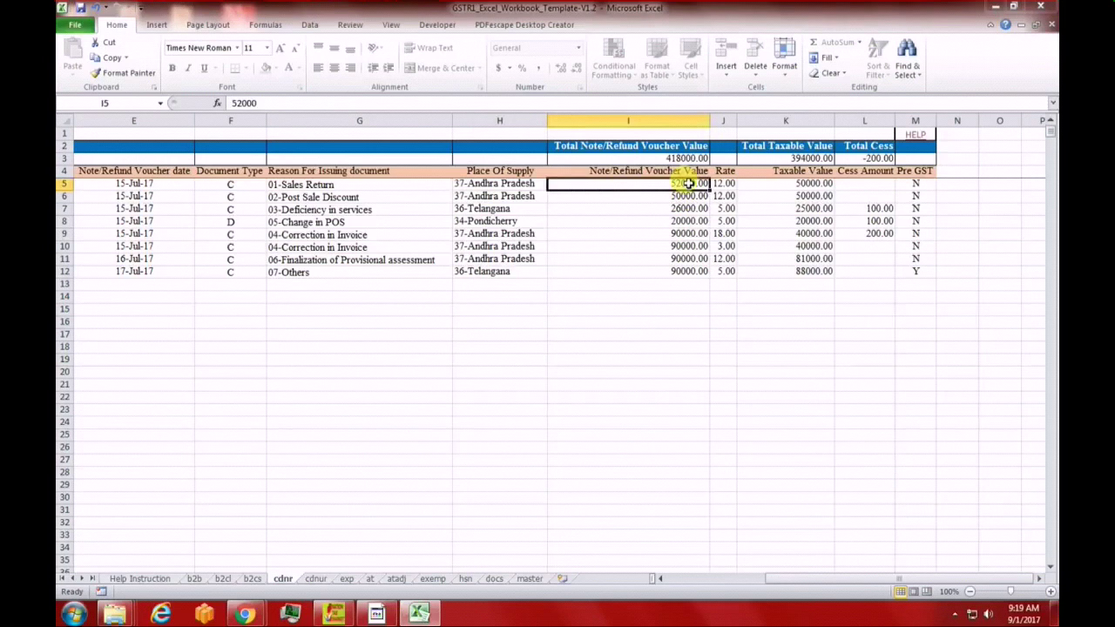
click(728, 185)
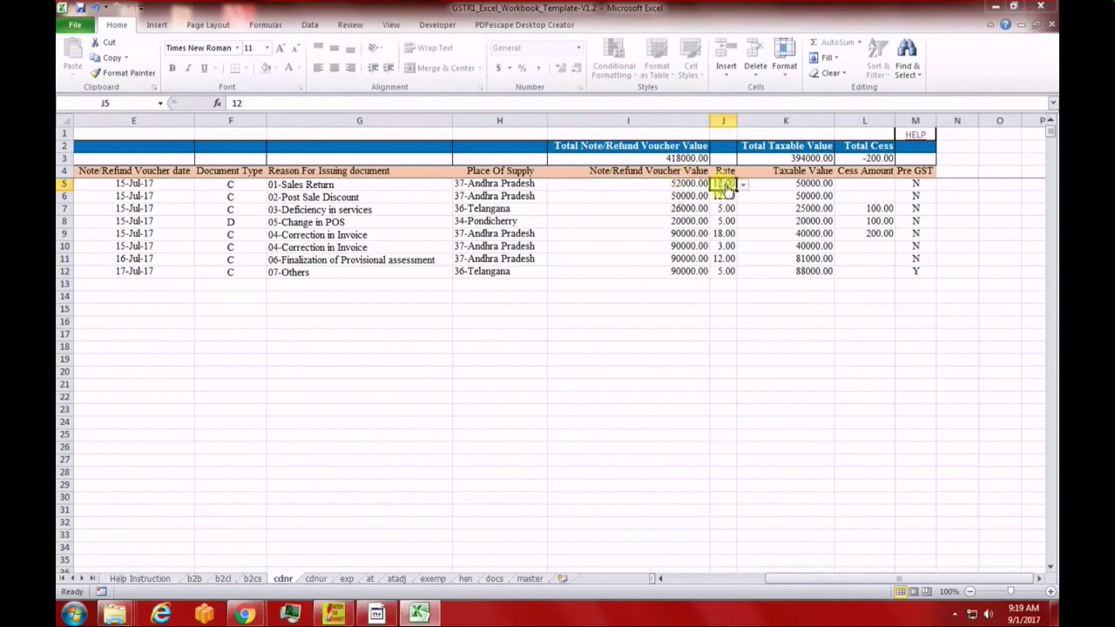
click(810, 187)
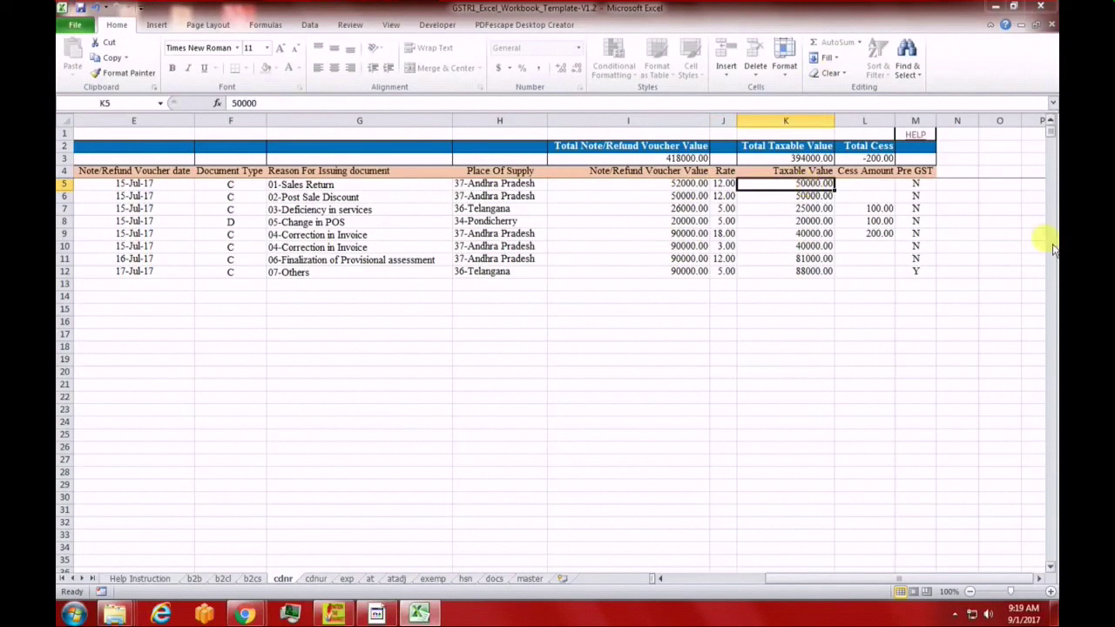
click(914, 184)
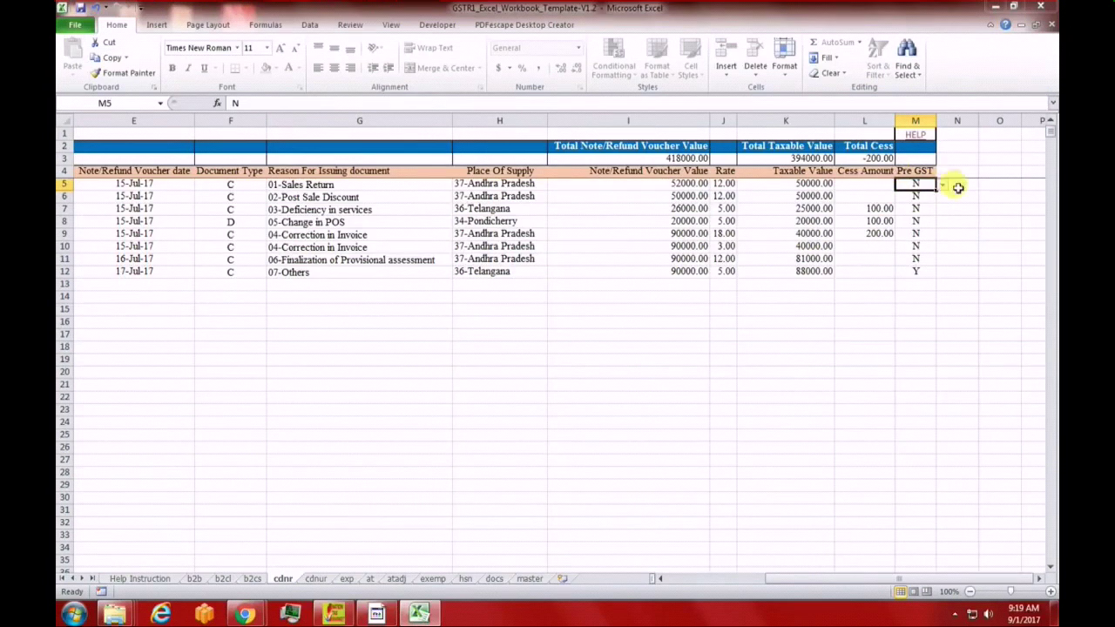
click(941, 186)
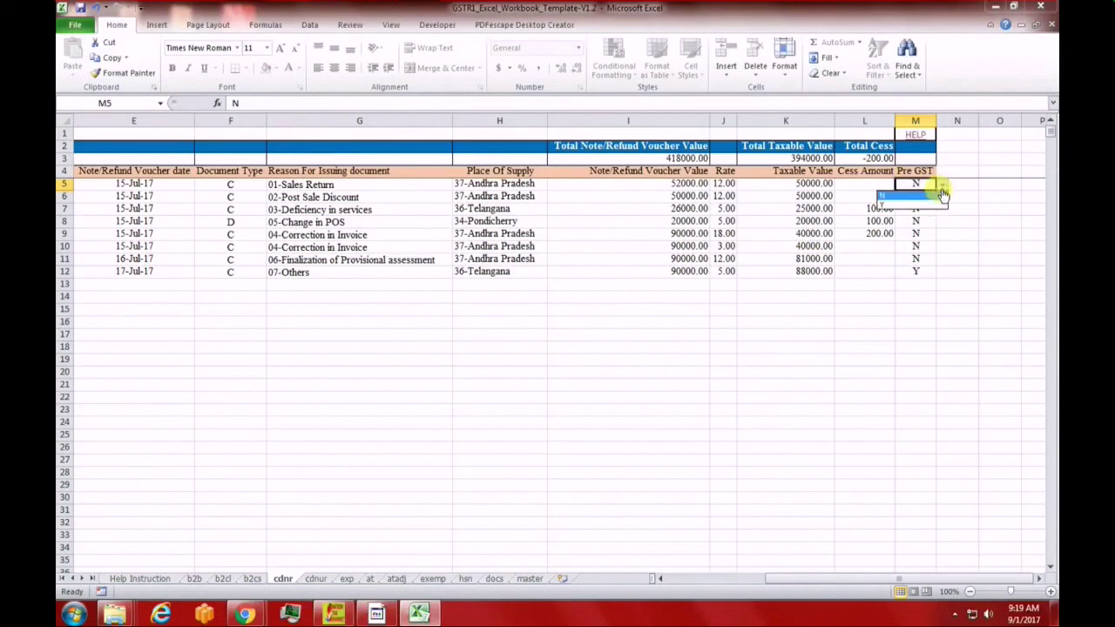
click(978, 174)
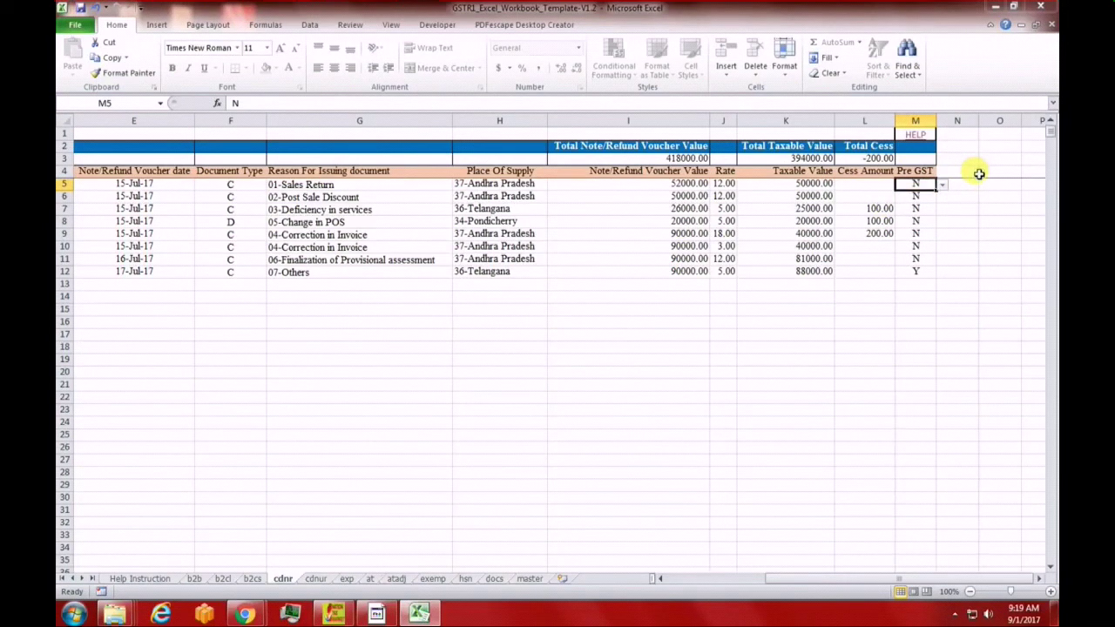
click(914, 170)
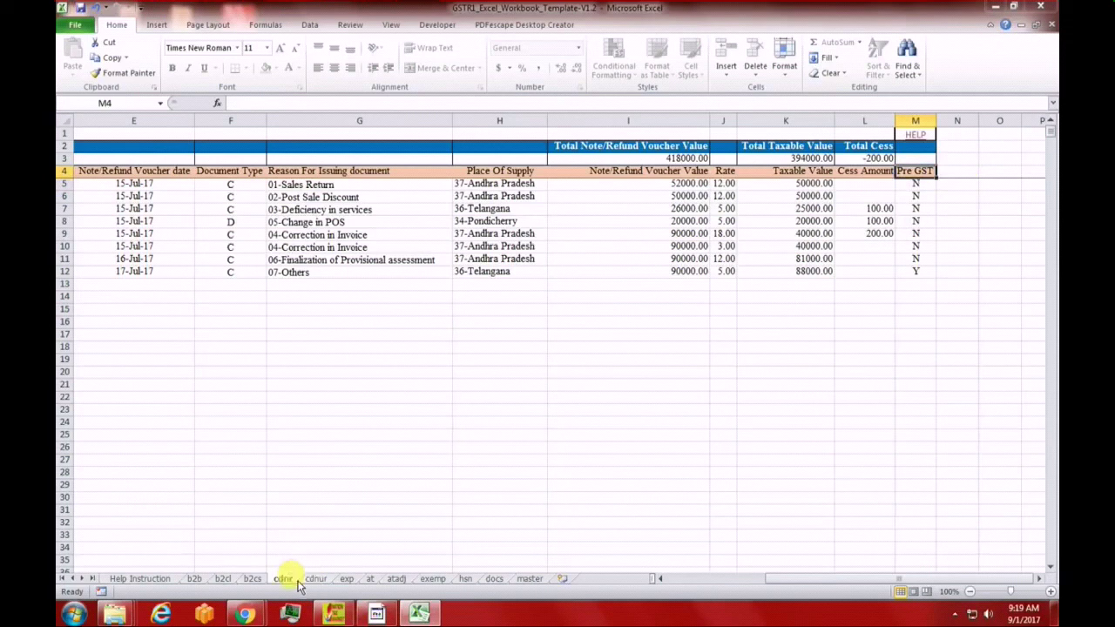
On the cdnur sheet, view the first note's UR Type options, keeping B2CL
click(314, 579)
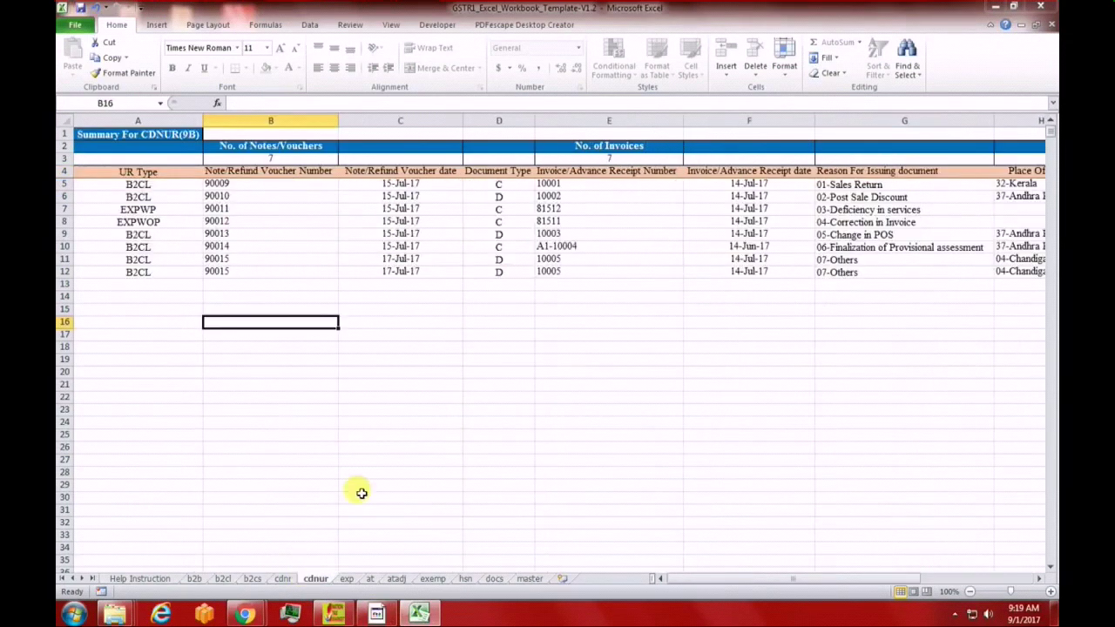
click(128, 187)
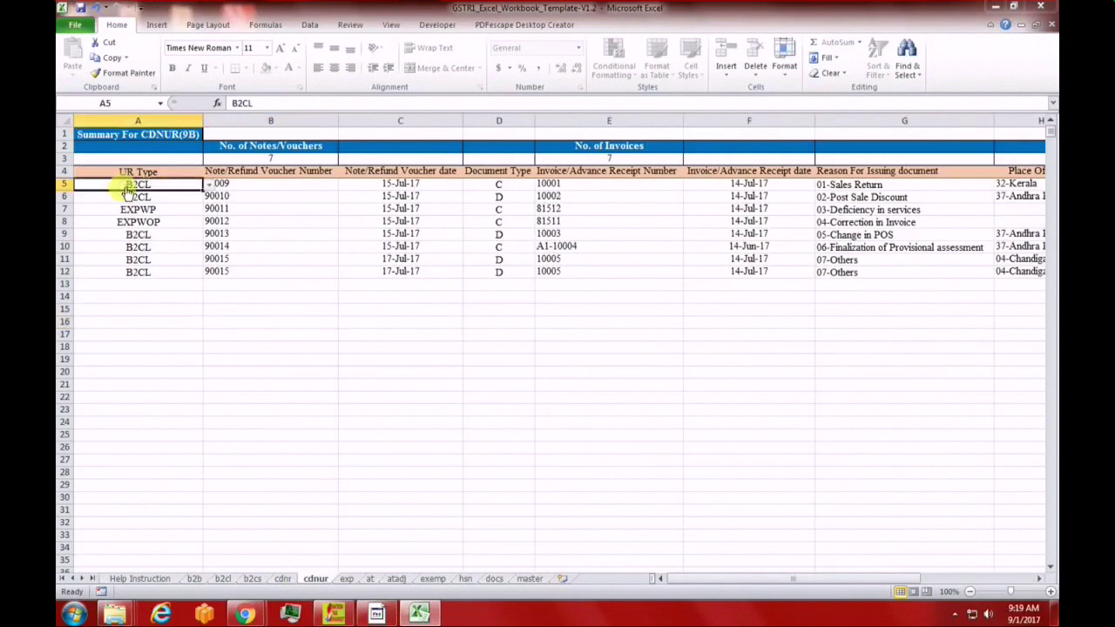
click(209, 189)
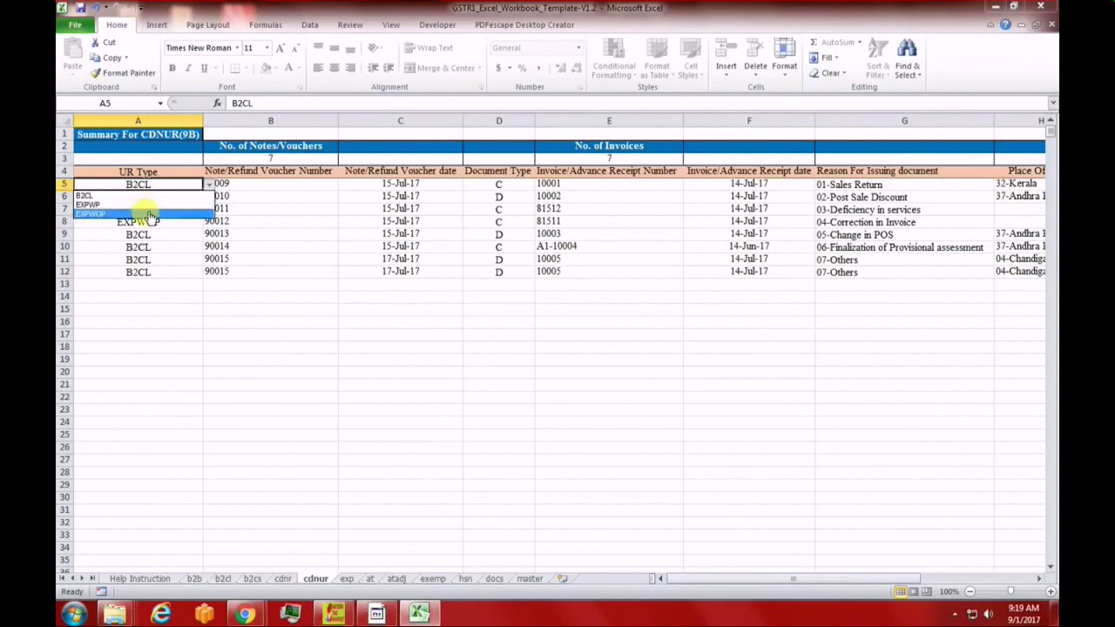
key(Escape)
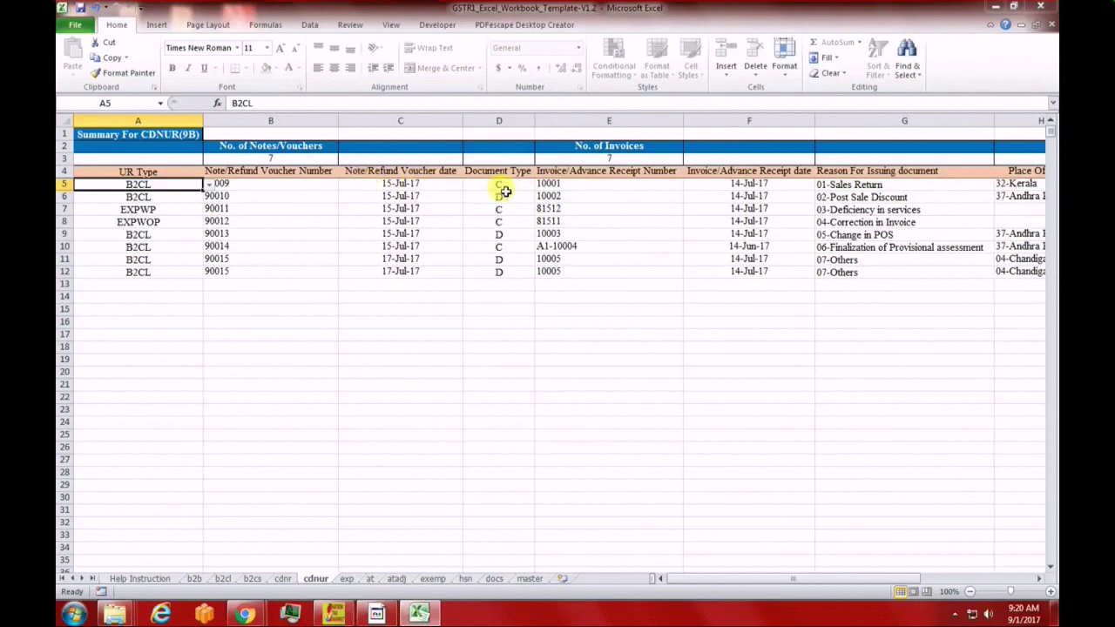
Check the first unregistered note's invoice number 10001, voucher number 90009, date and reason
click(616, 188)
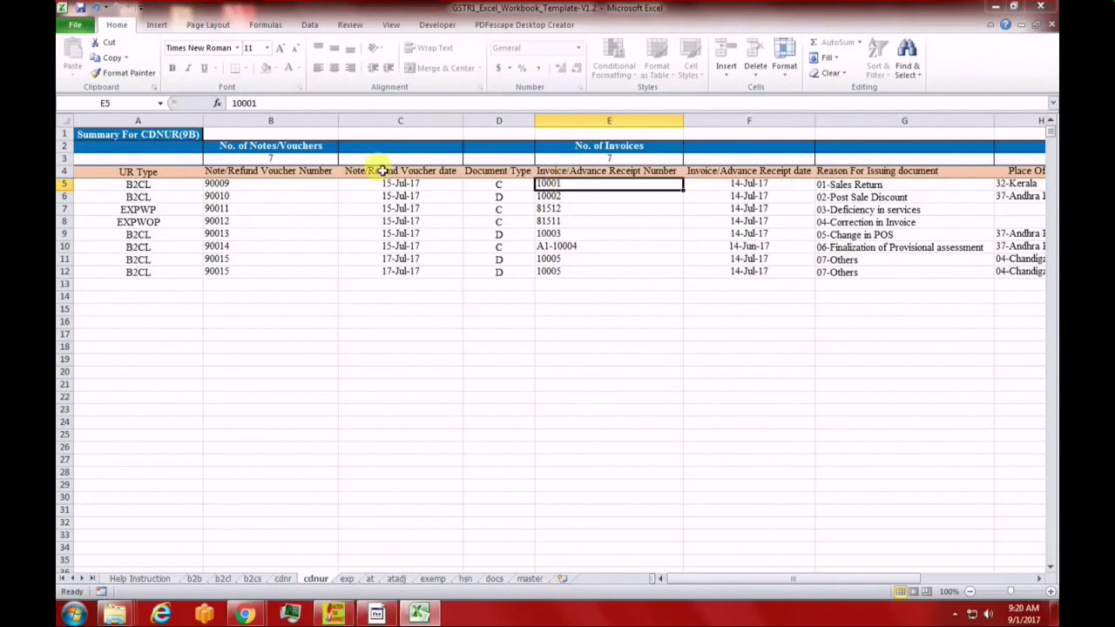
click(267, 184)
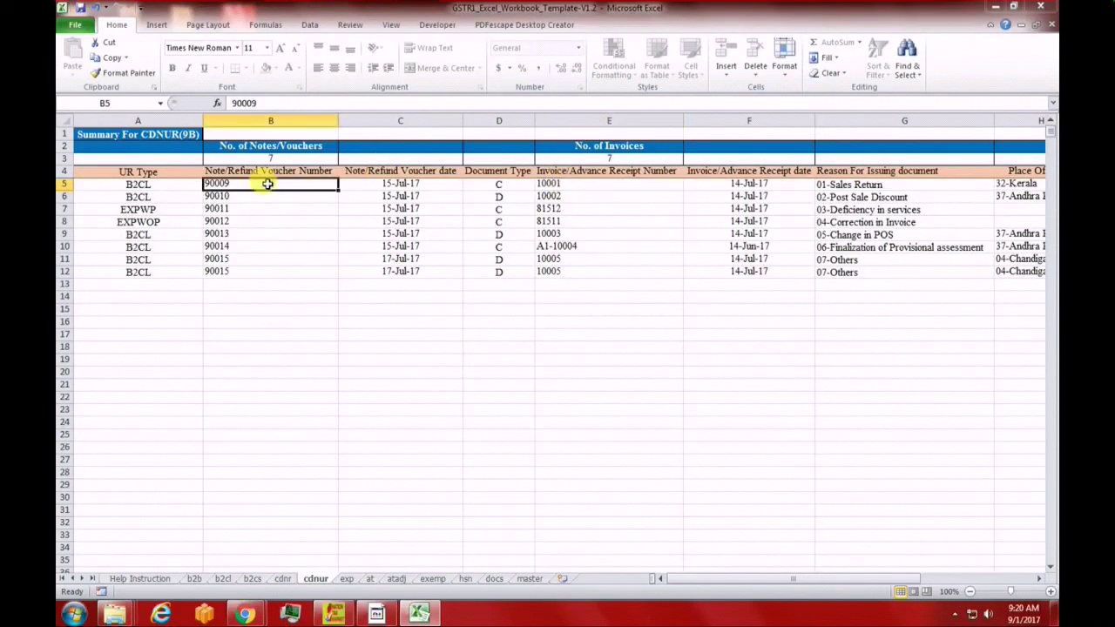
click(768, 186)
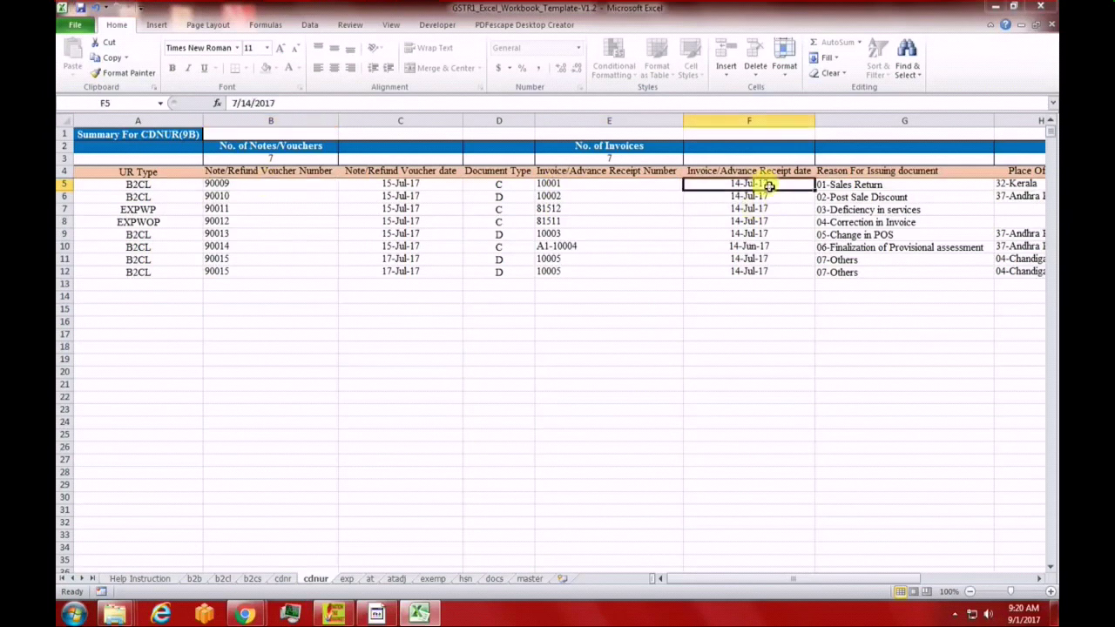
click(1038, 578)
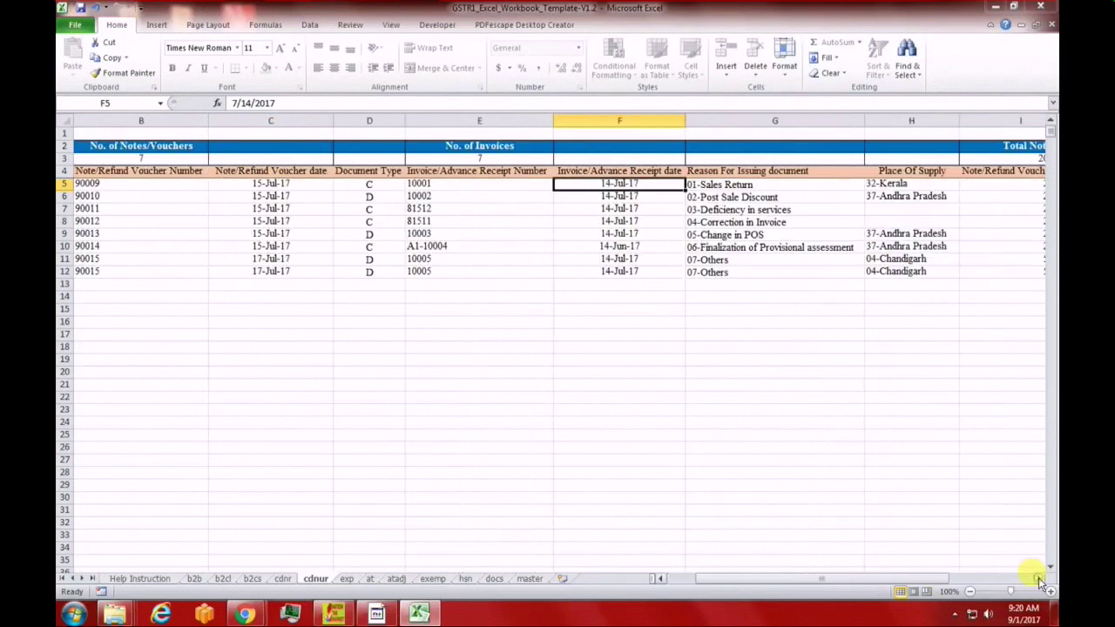
click(749, 186)
Review place of supply 32-Kerala, voucher value 25000, rate 5, taxable value 25000 and cess, then open exp
click(922, 185)
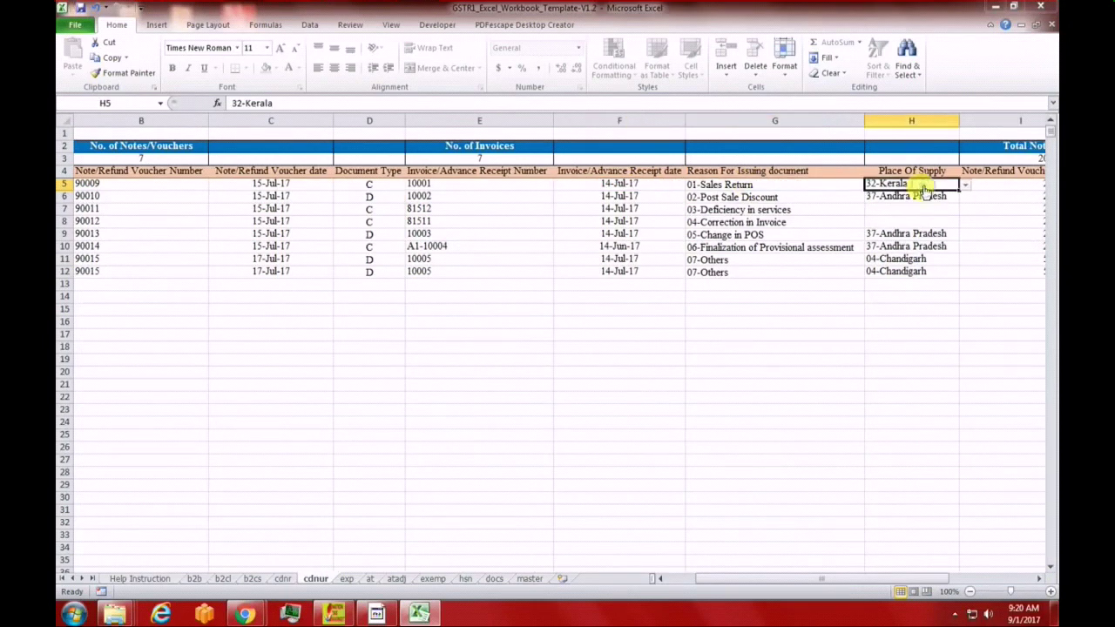
key(Right)
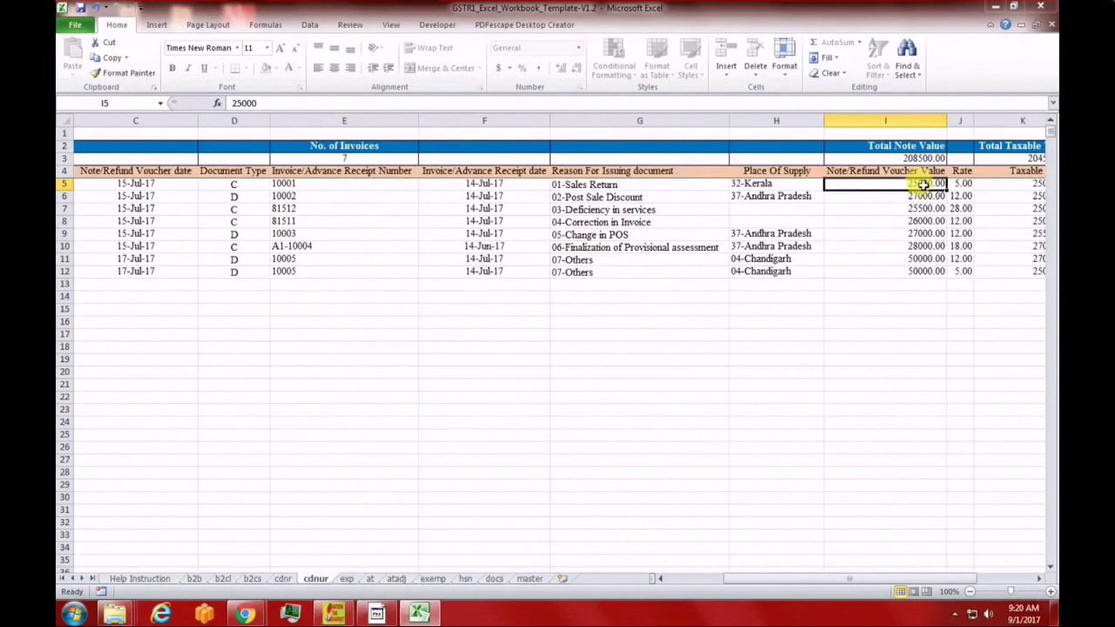
key(Right)
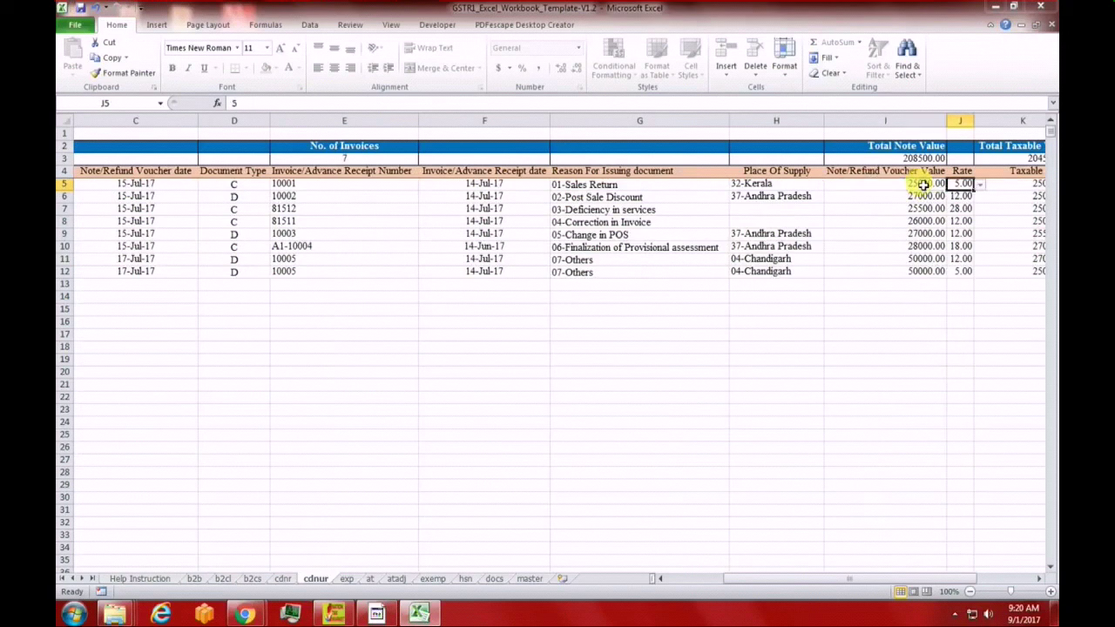
key(Right)
key(Right)
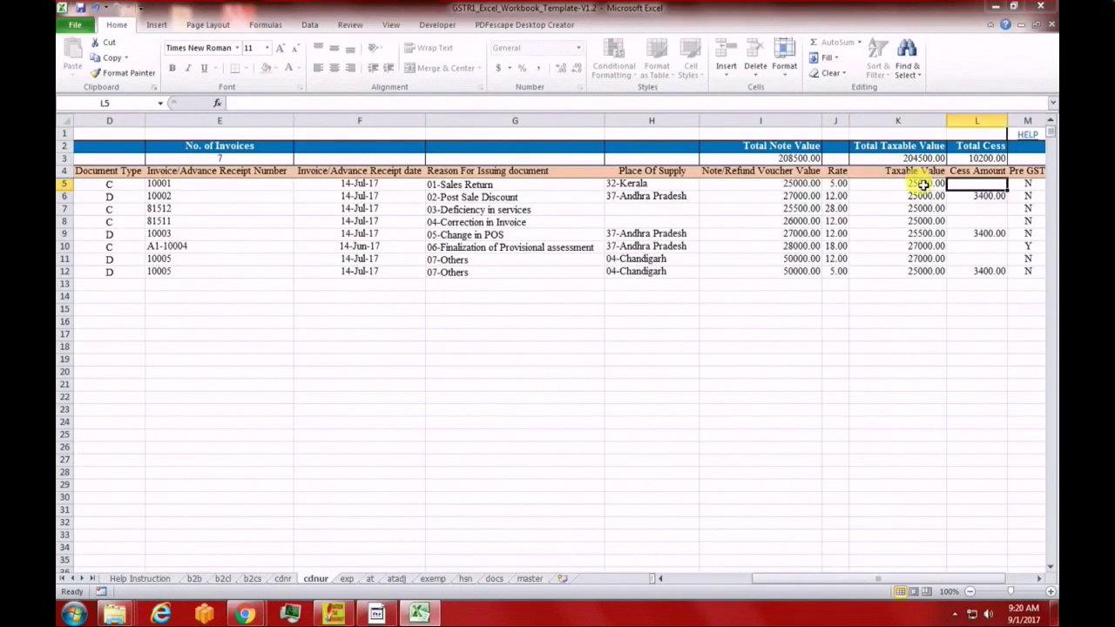
key(Right)
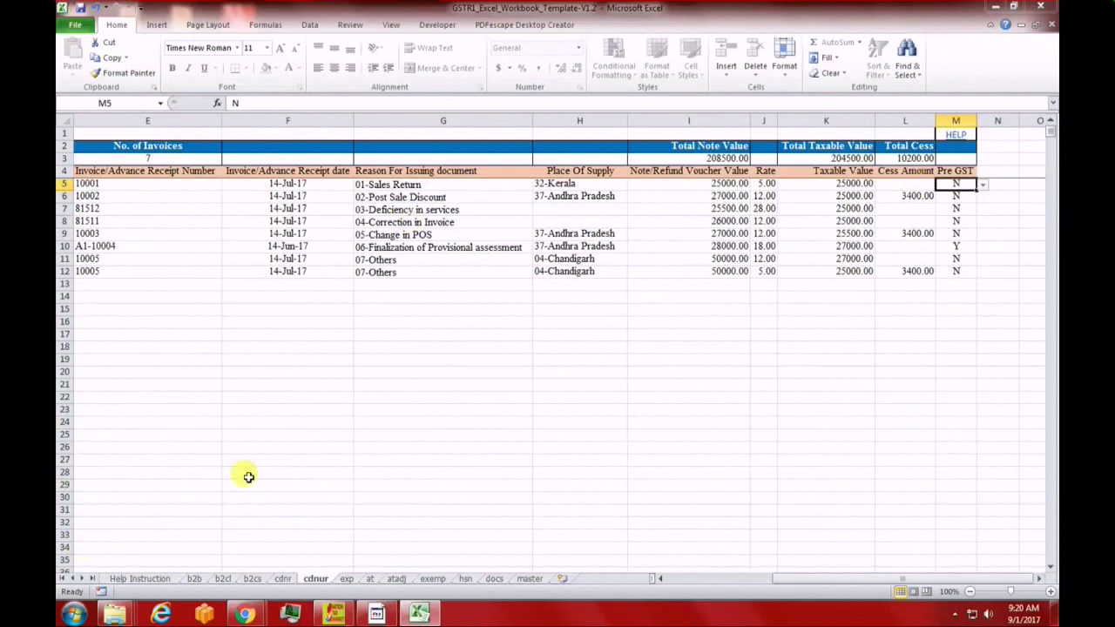
click(347, 578)
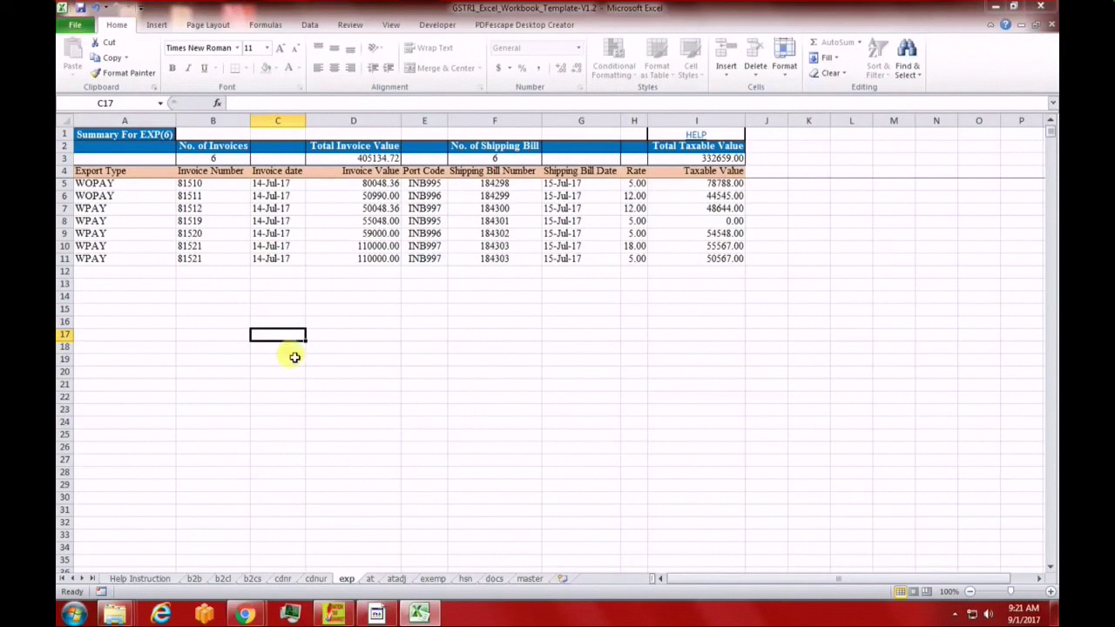
click(120, 185)
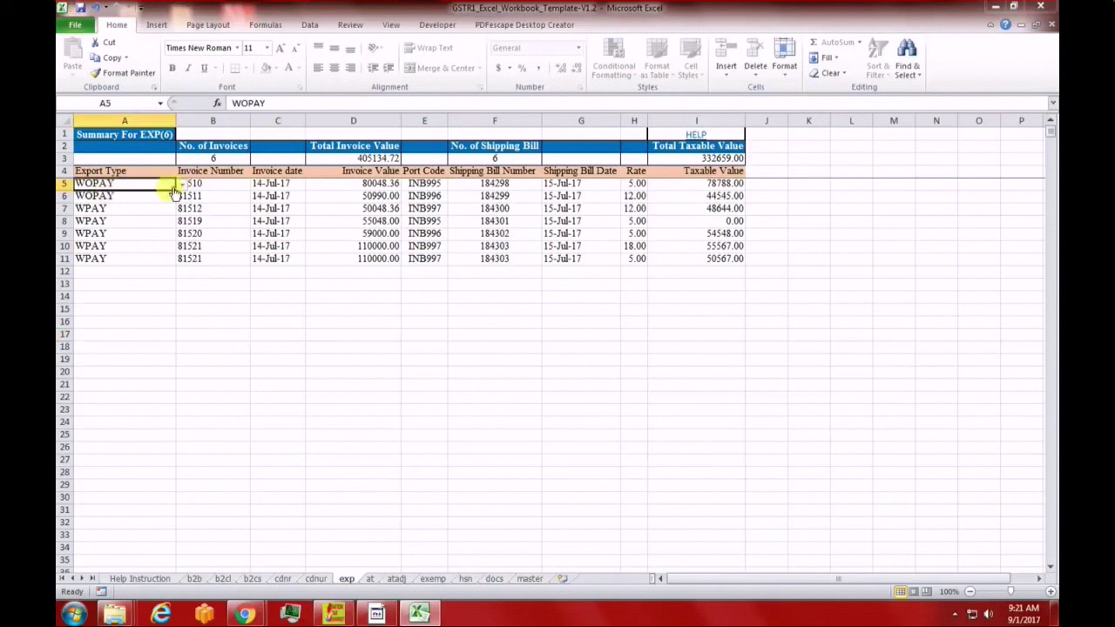
click(181, 185)
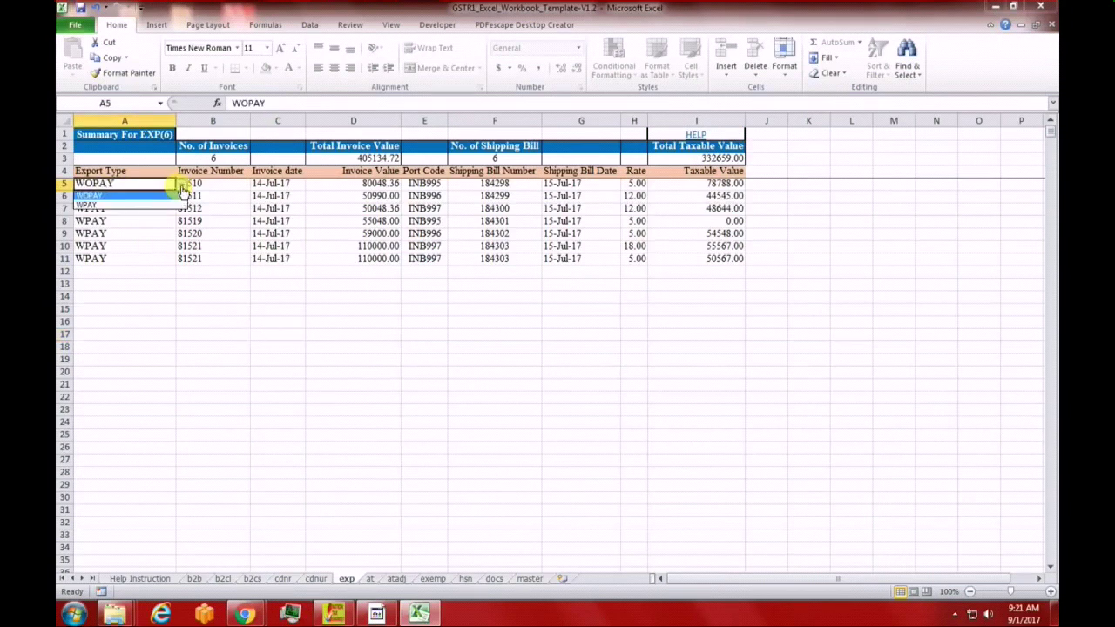
click(123, 196)
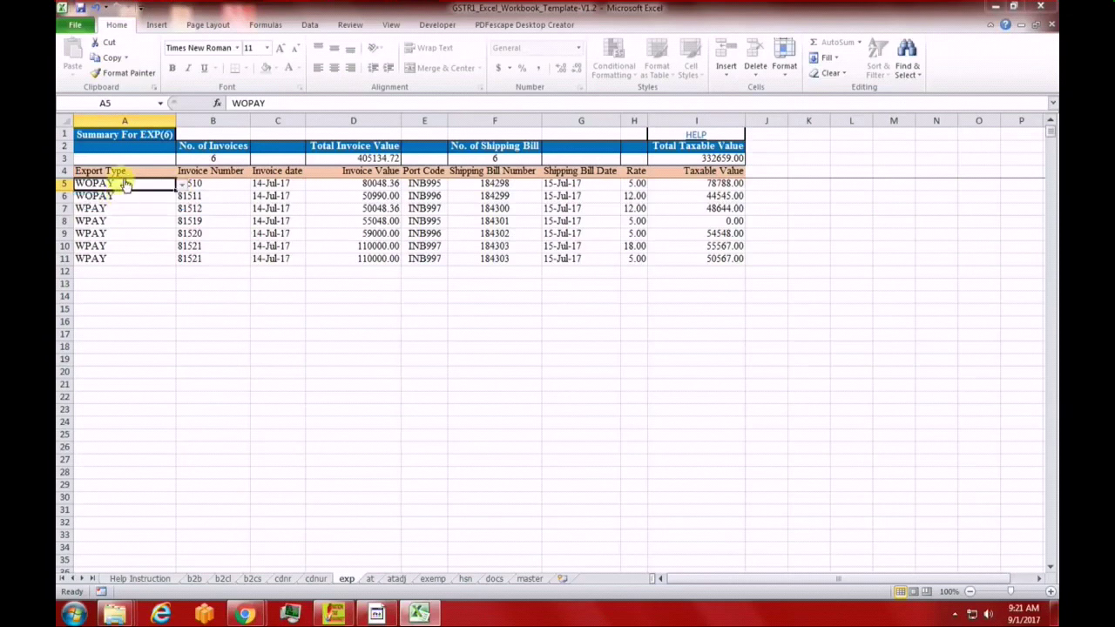
click(218, 182)
click(277, 183)
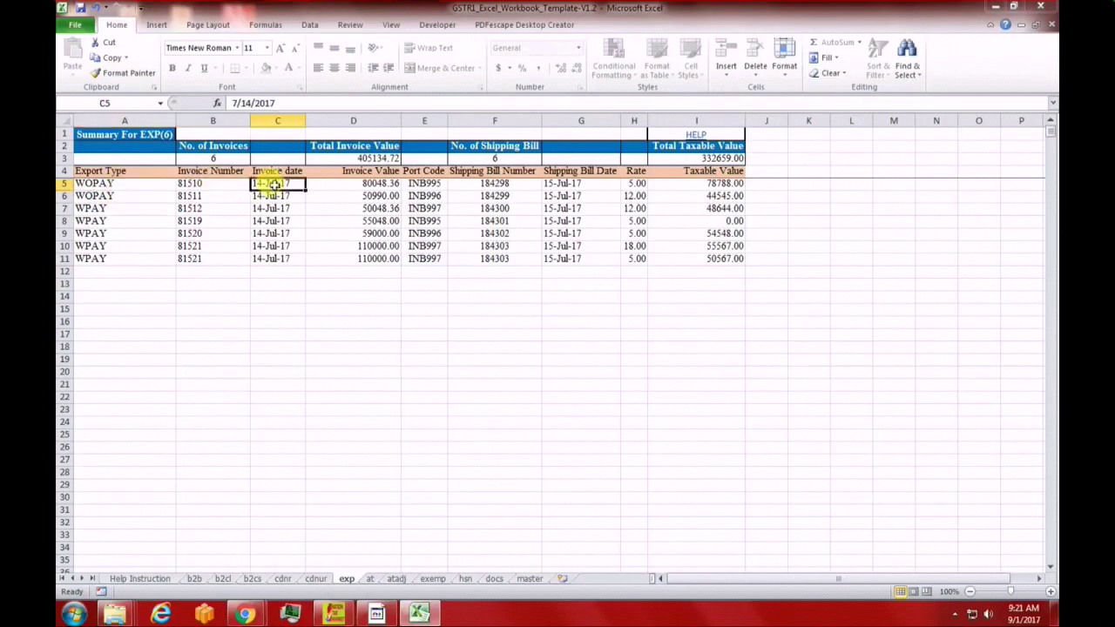
click(355, 183)
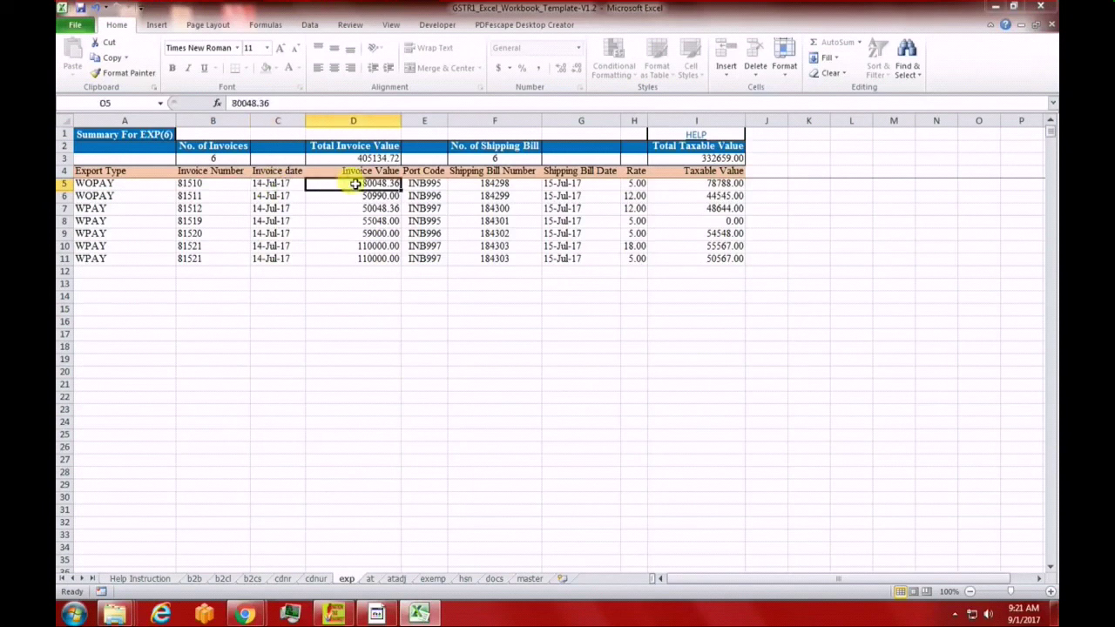
click(424, 186)
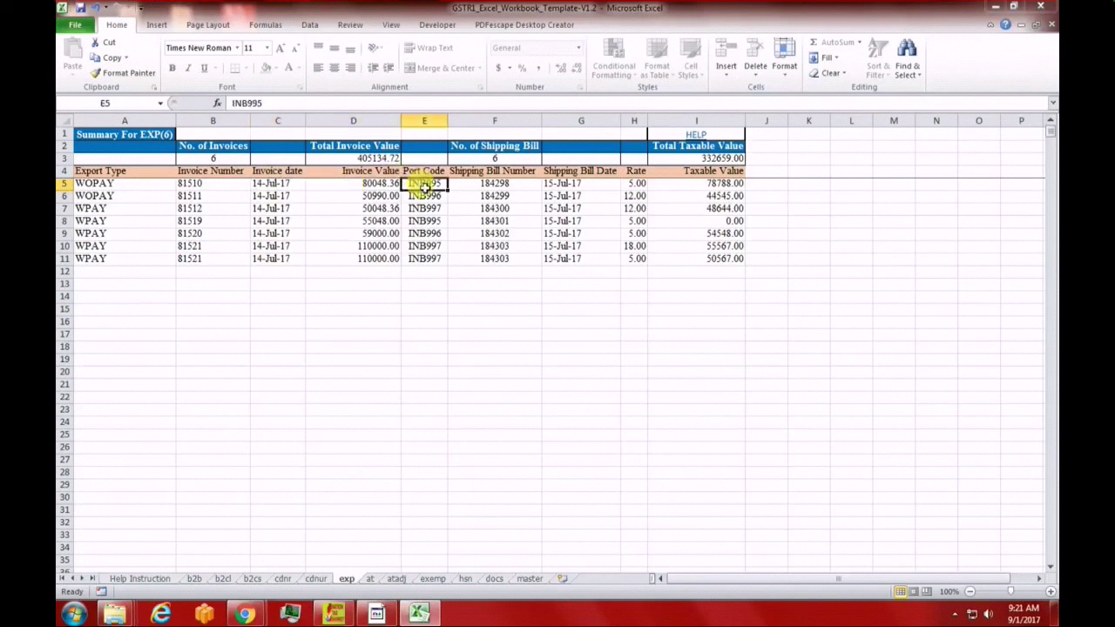
click(505, 183)
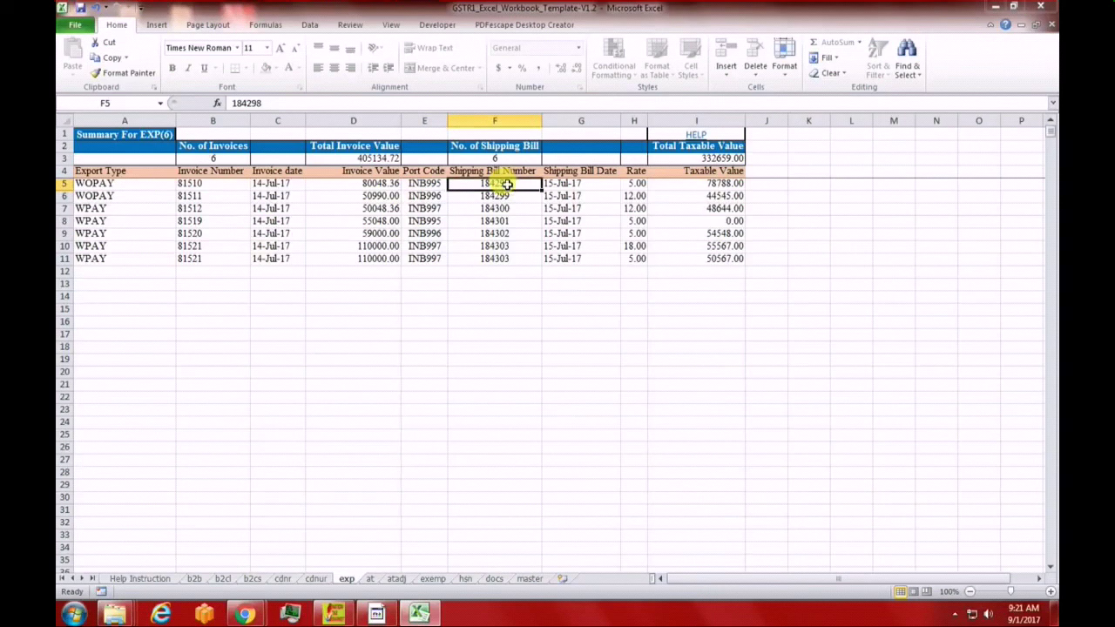
key(Right)
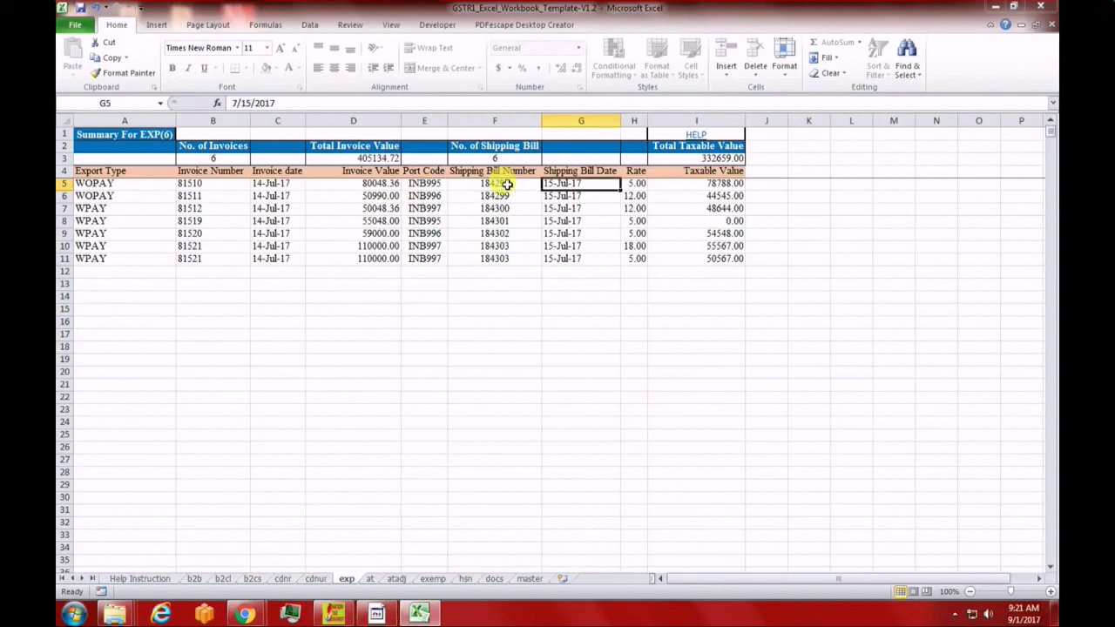
key(Right)
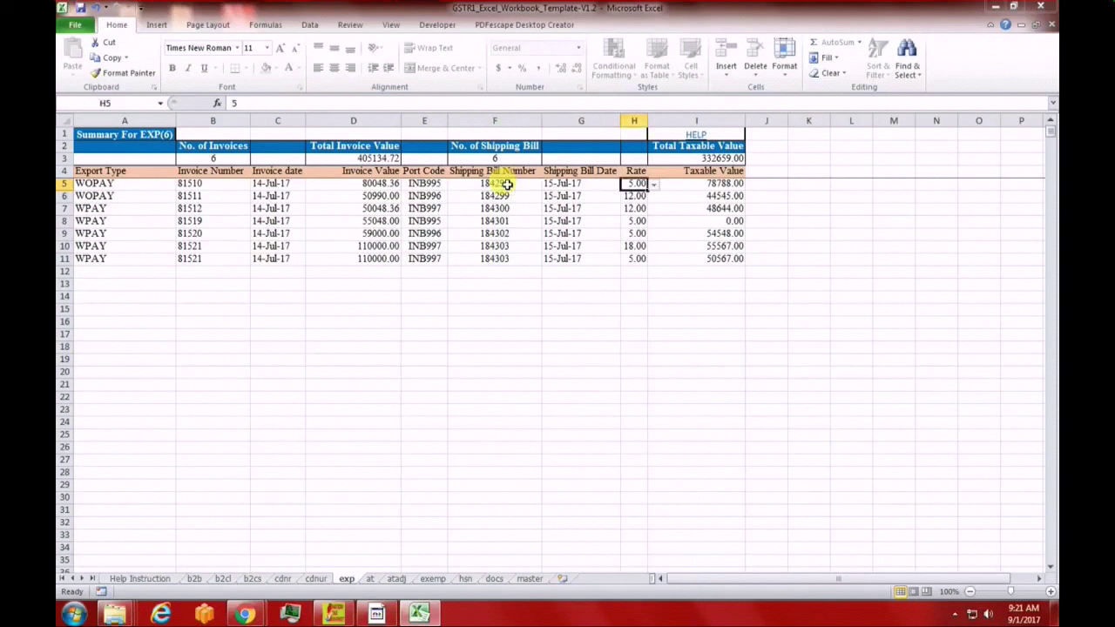
key(Right)
click(352, 371)
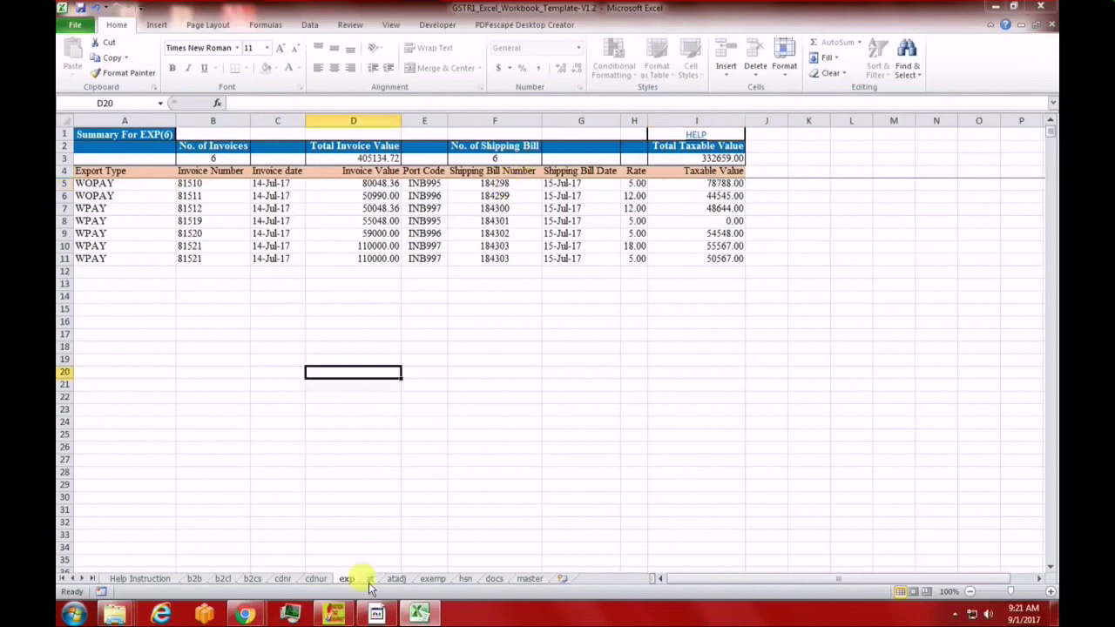
Read the advances HELP instructions, then check Kerala's place of supply, gross advance and cess
click(369, 578)
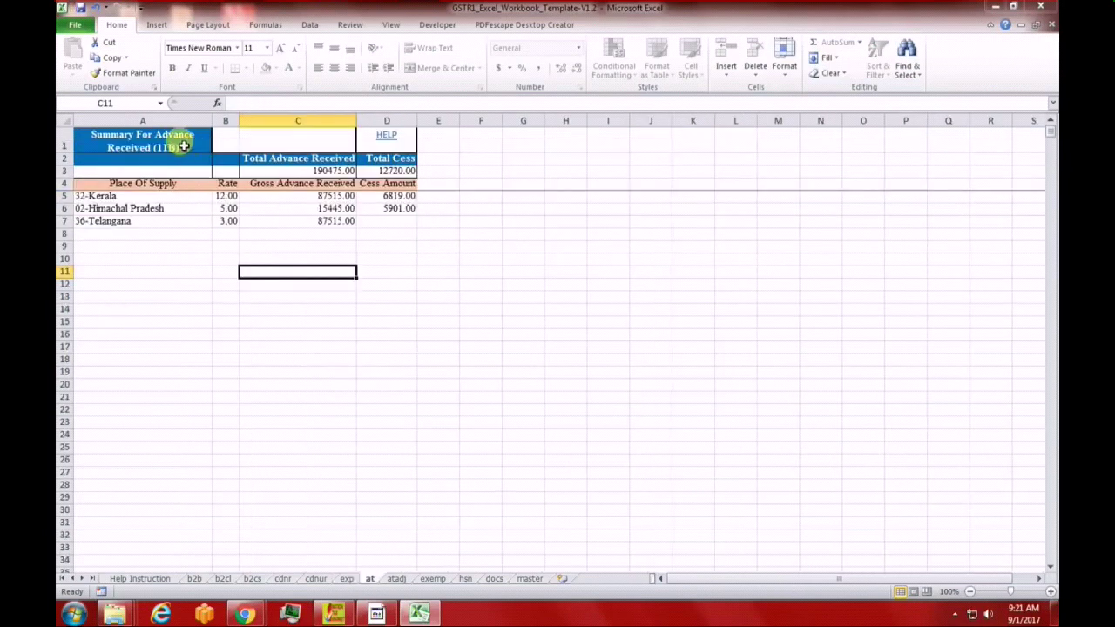
click(386, 137)
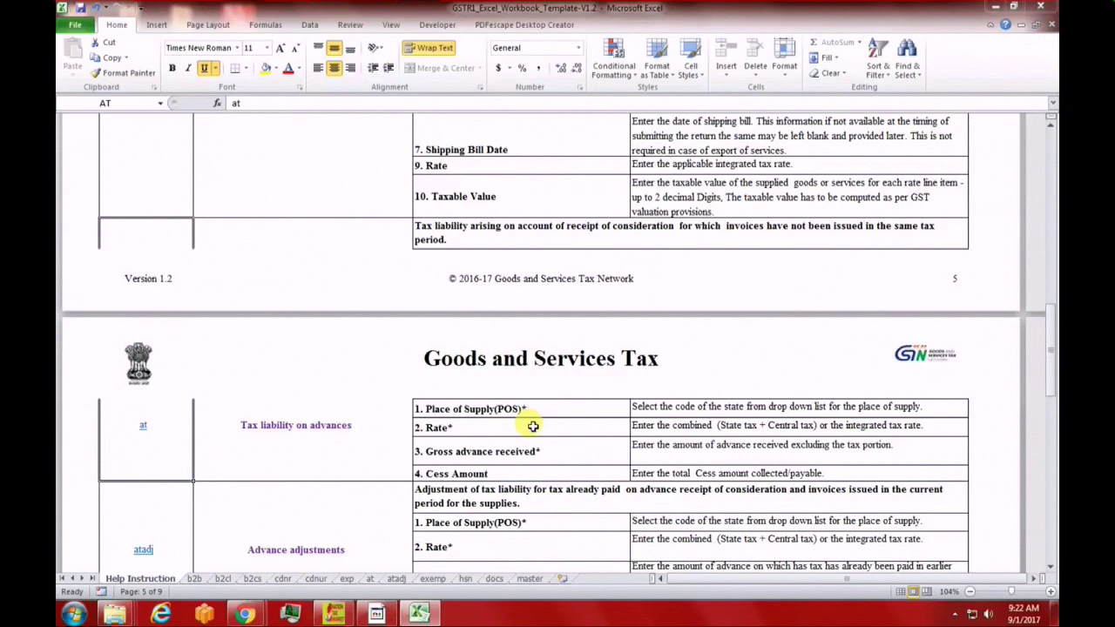
click(368, 579)
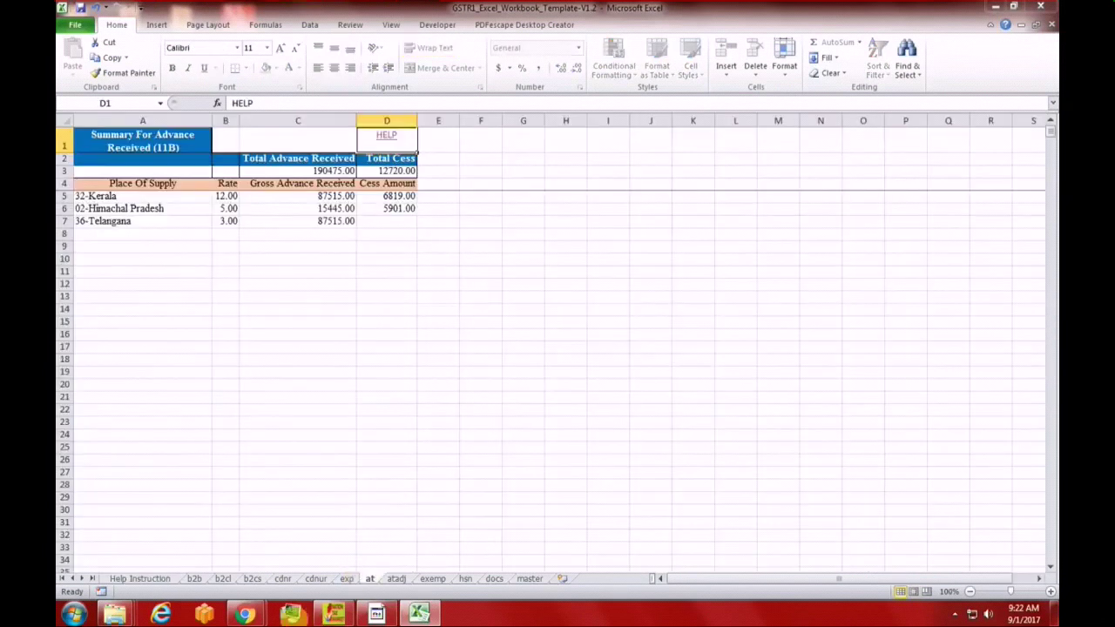
click(161, 199)
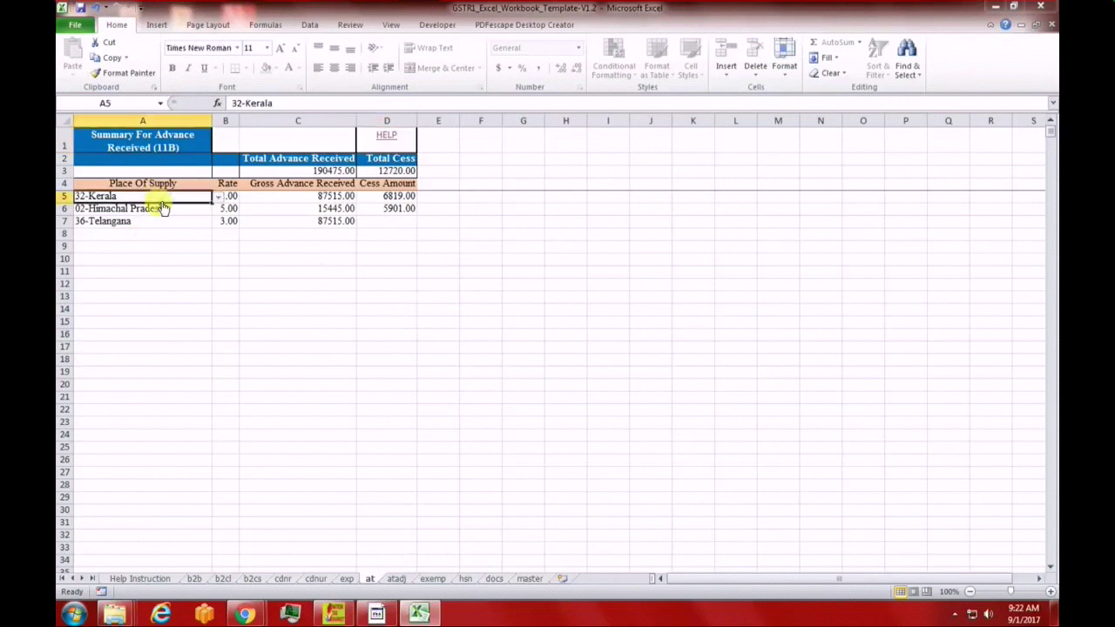
click(305, 201)
click(372, 197)
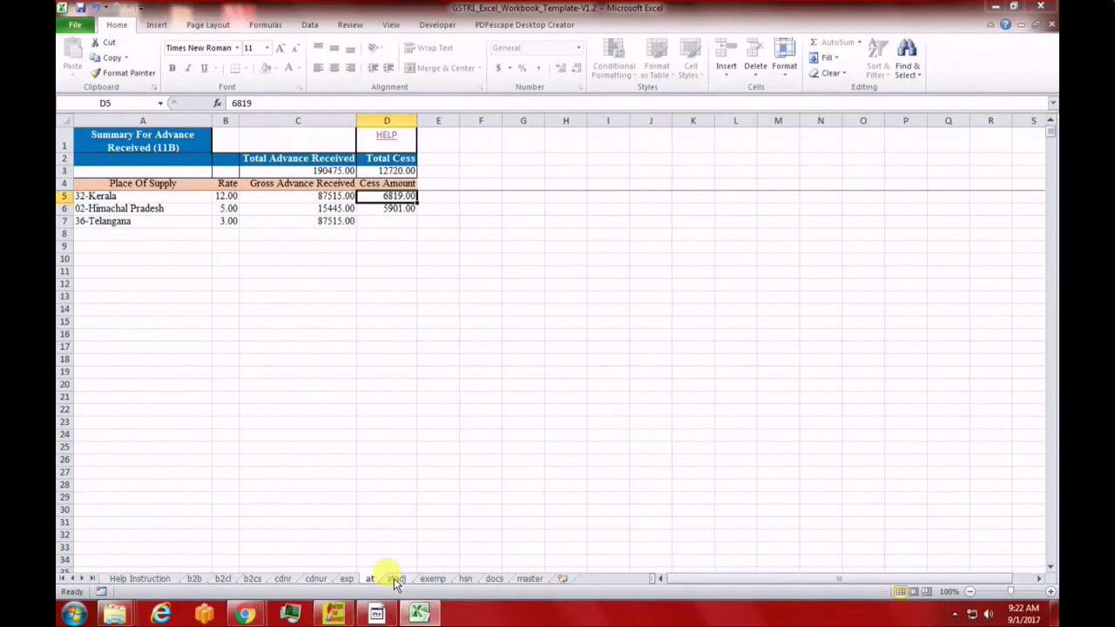
Total the atadj sheet's gross advances adjusted in C5:C7, then move on to the exemp sheet
click(394, 579)
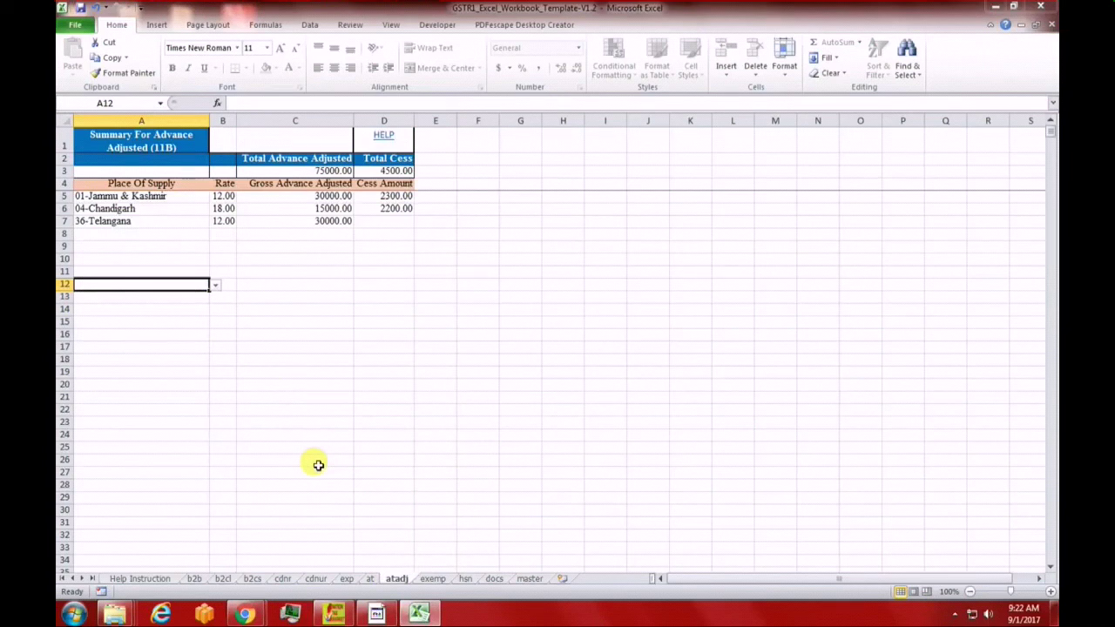
drag(320, 197, 322, 221)
click(338, 321)
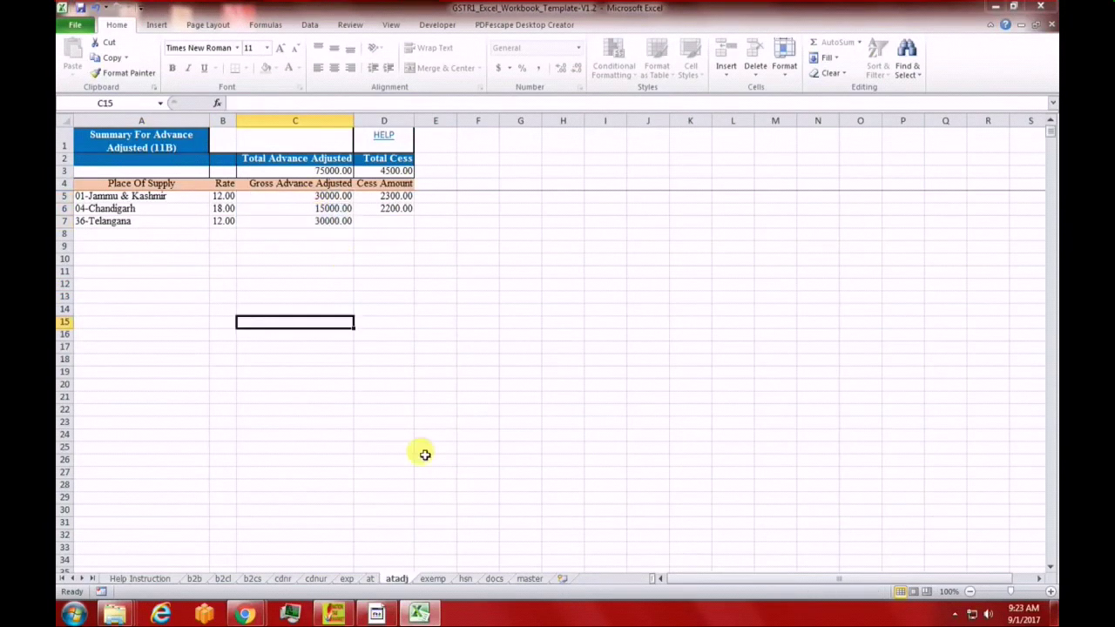
click(432, 579)
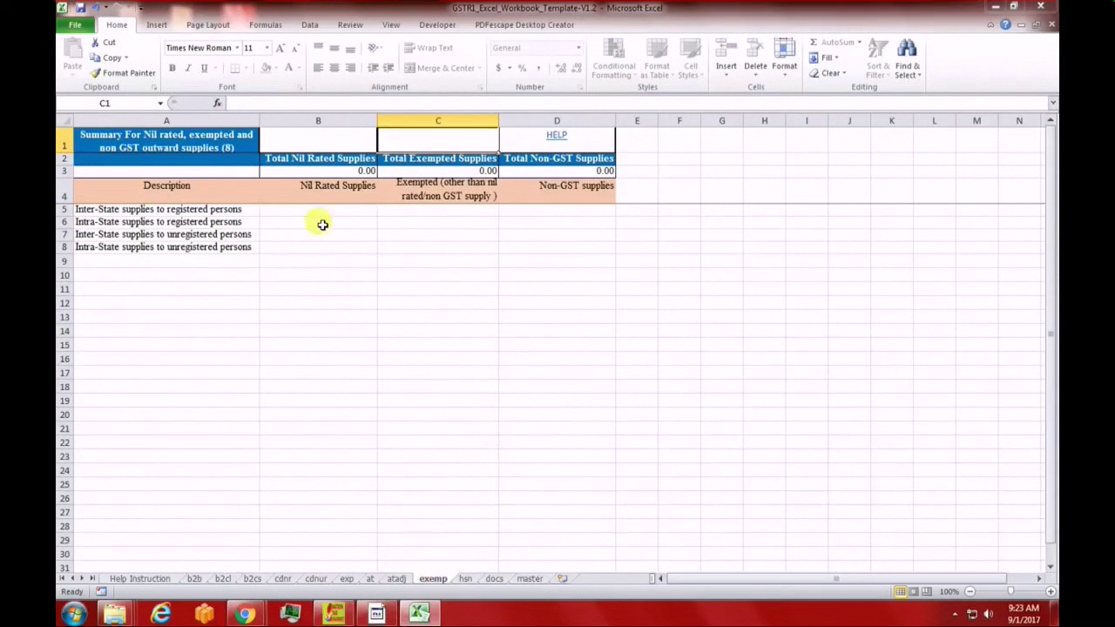
drag(320, 212, 566, 247)
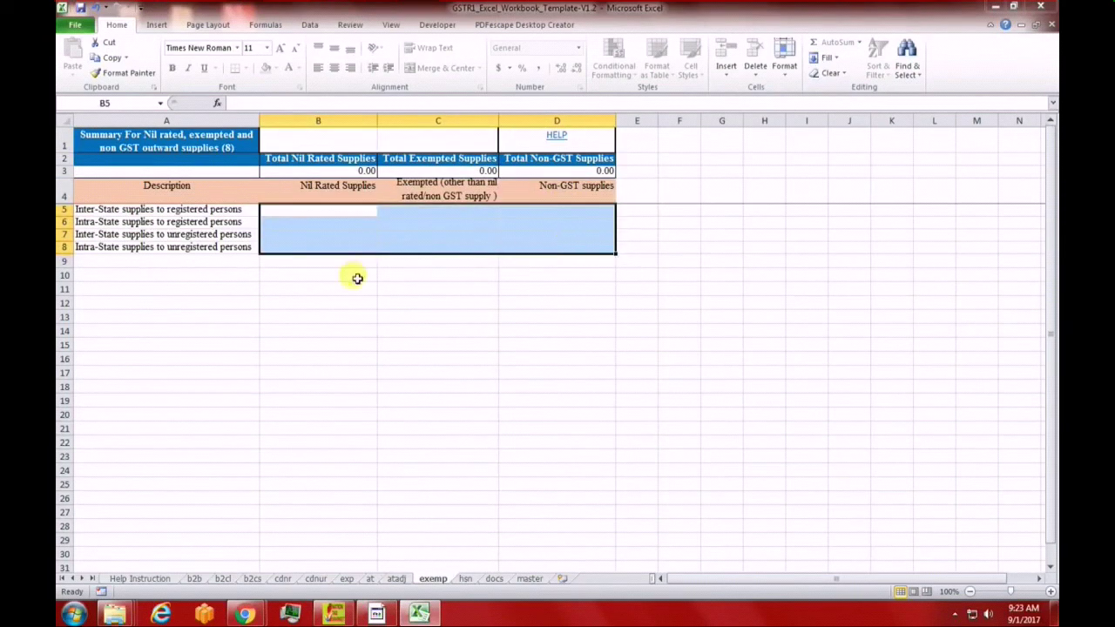
click(346, 210)
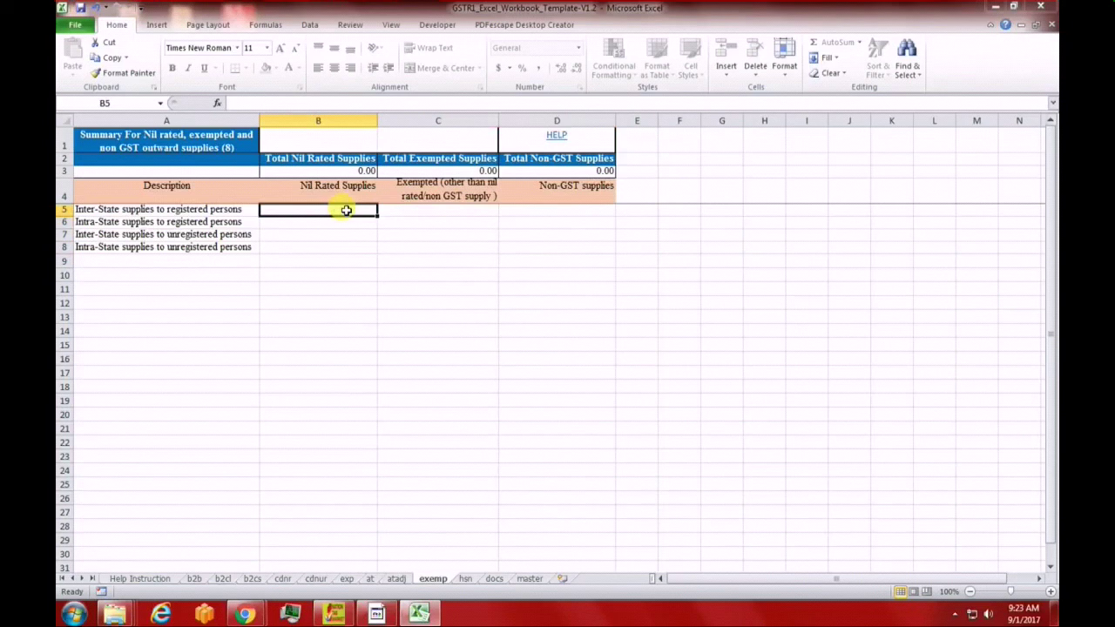
click(421, 214)
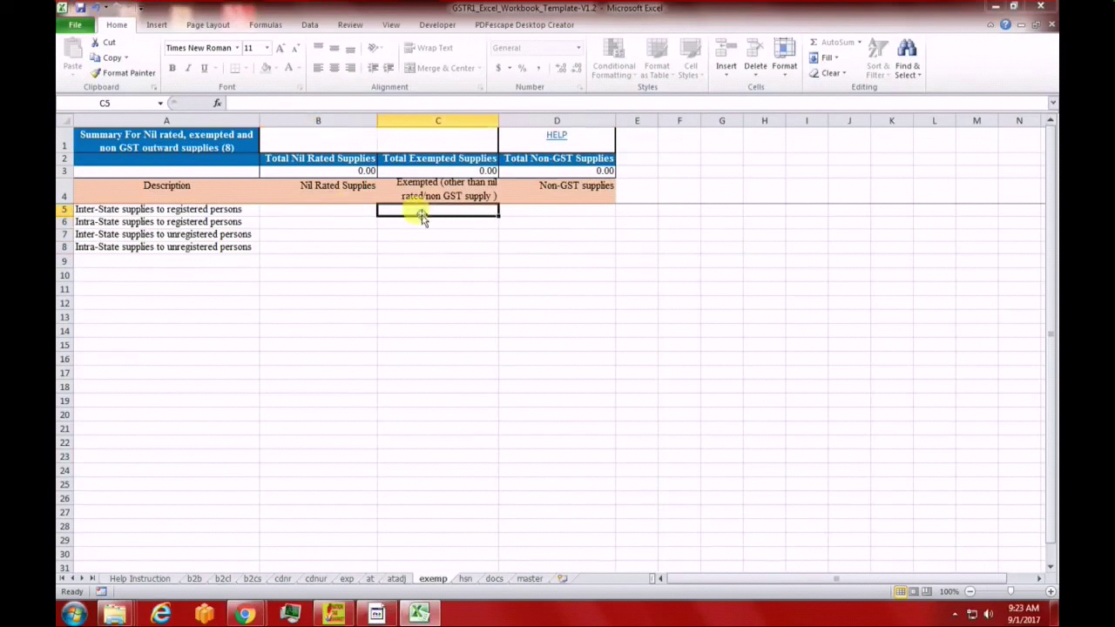
click(506, 211)
click(326, 211)
click(431, 214)
click(346, 211)
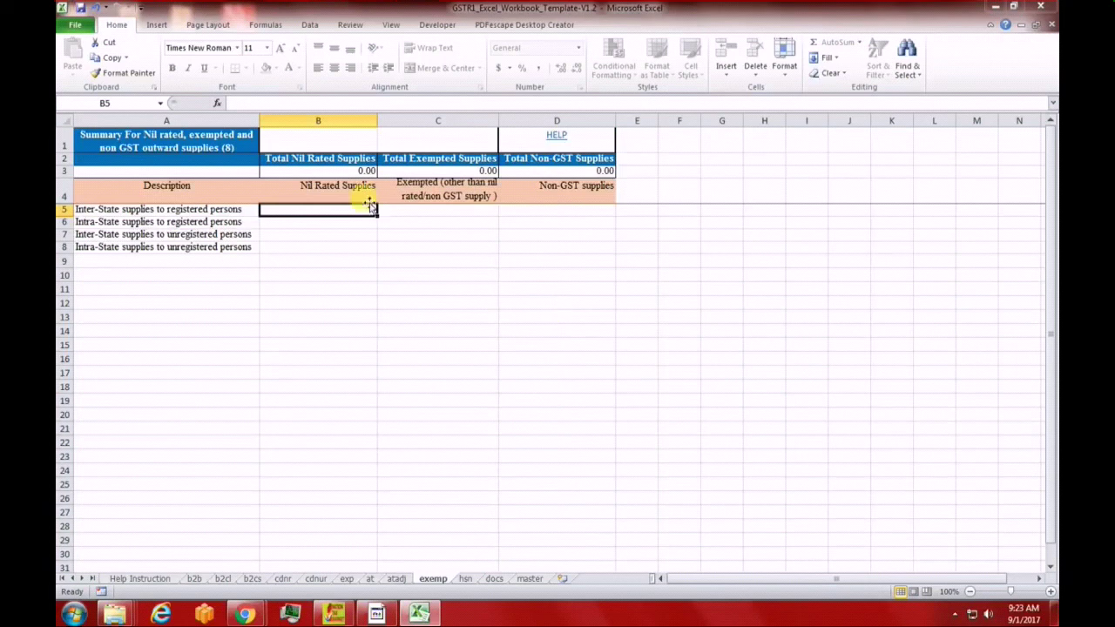
drag(343, 209, 341, 242)
click(527, 322)
drag(437, 215, 440, 251)
click(423, 210)
click(546, 210)
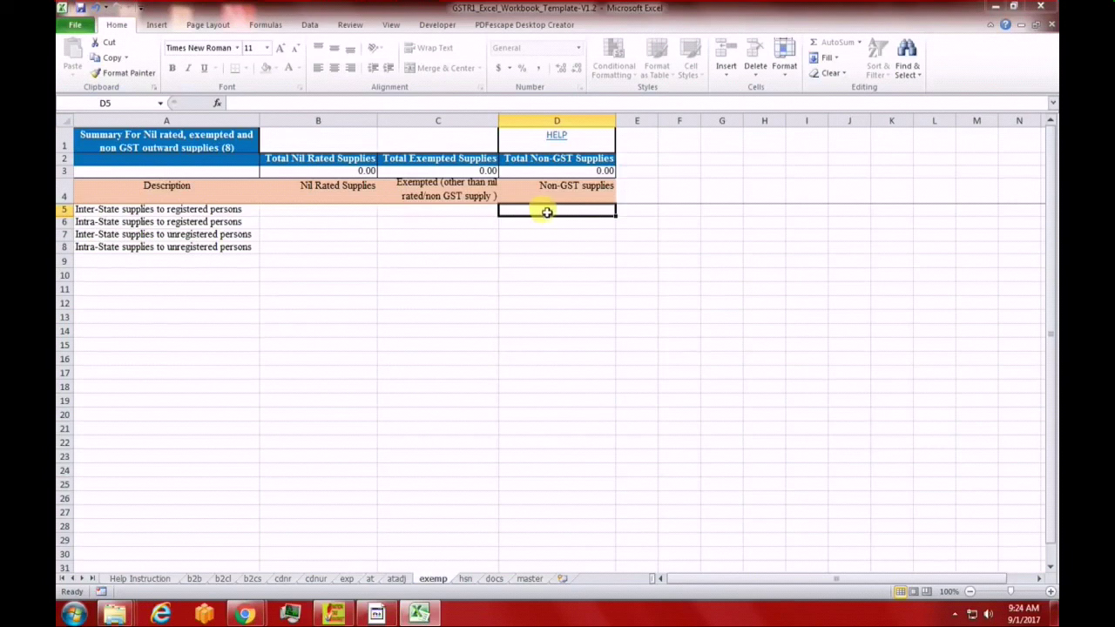
click(465, 578)
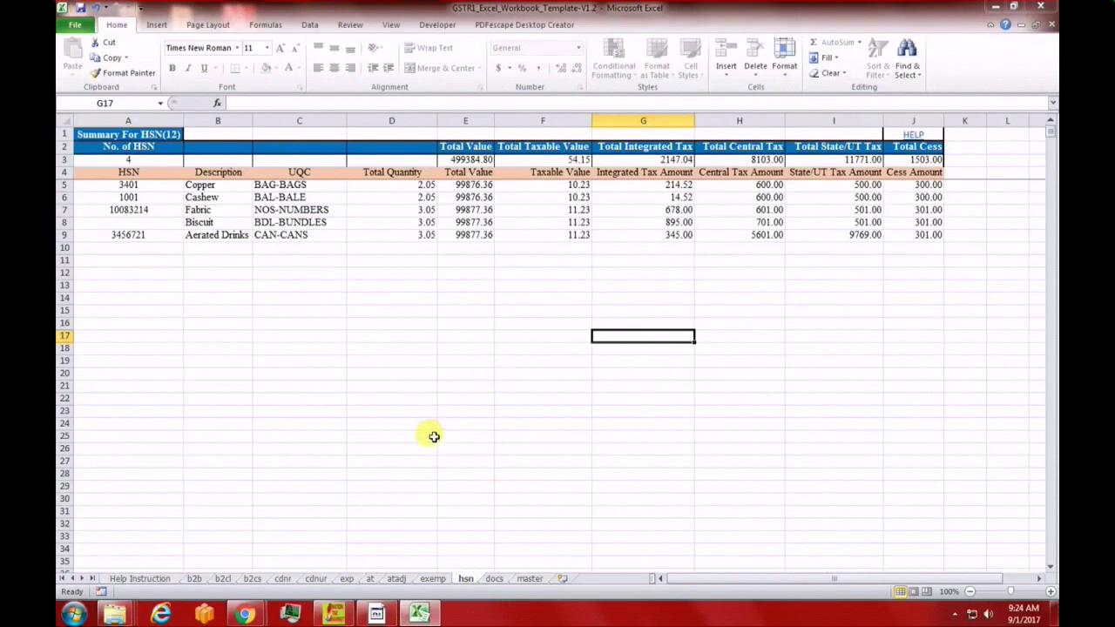
Select HSN codes A5:A9 from 3401, check description Copper, and list the UQC units from BAG-BAGS
click(152, 189)
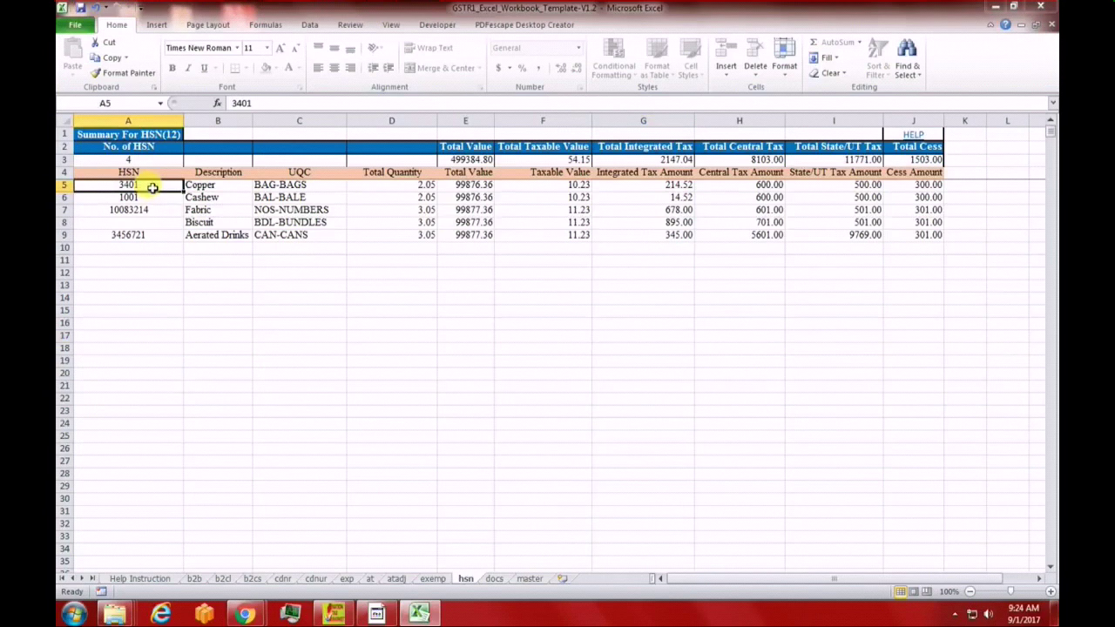
drag(152, 188, 166, 235)
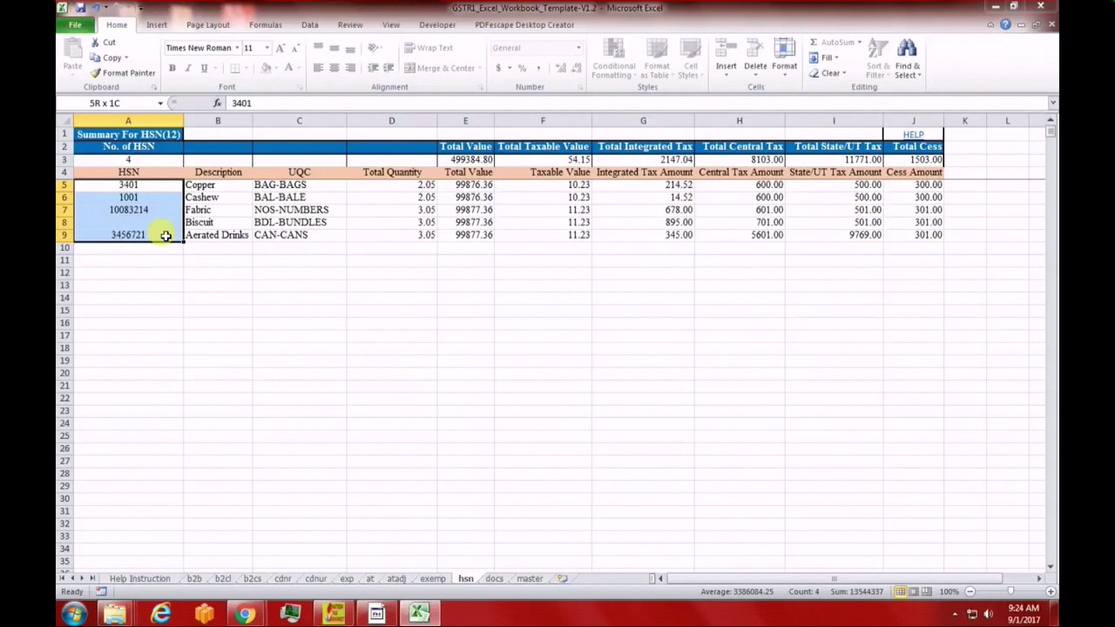
drag(165, 235, 166, 235)
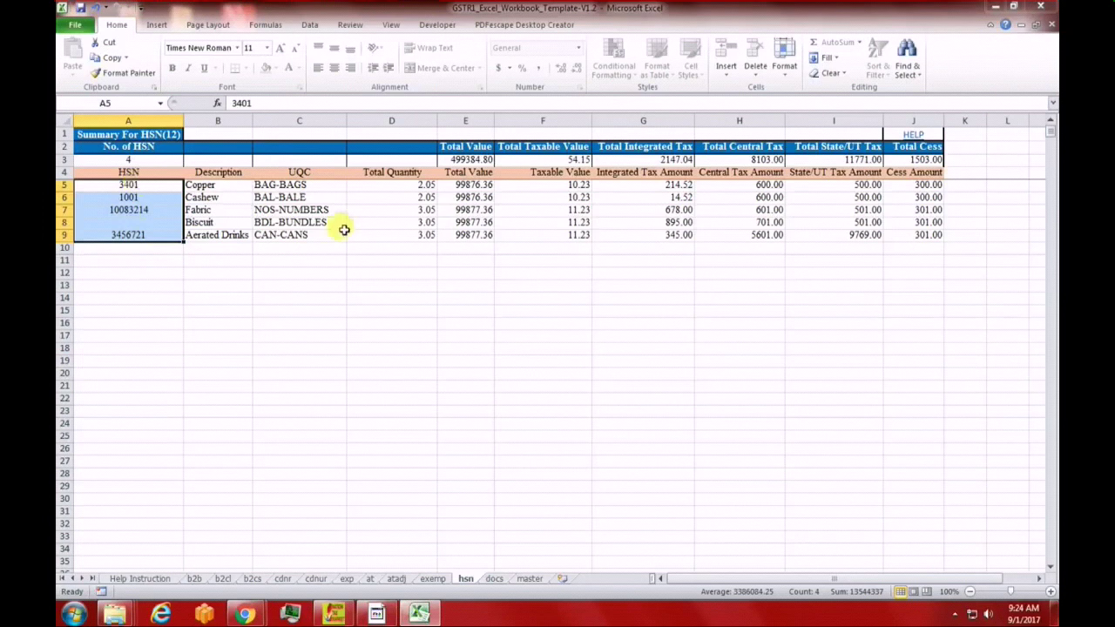
click(214, 185)
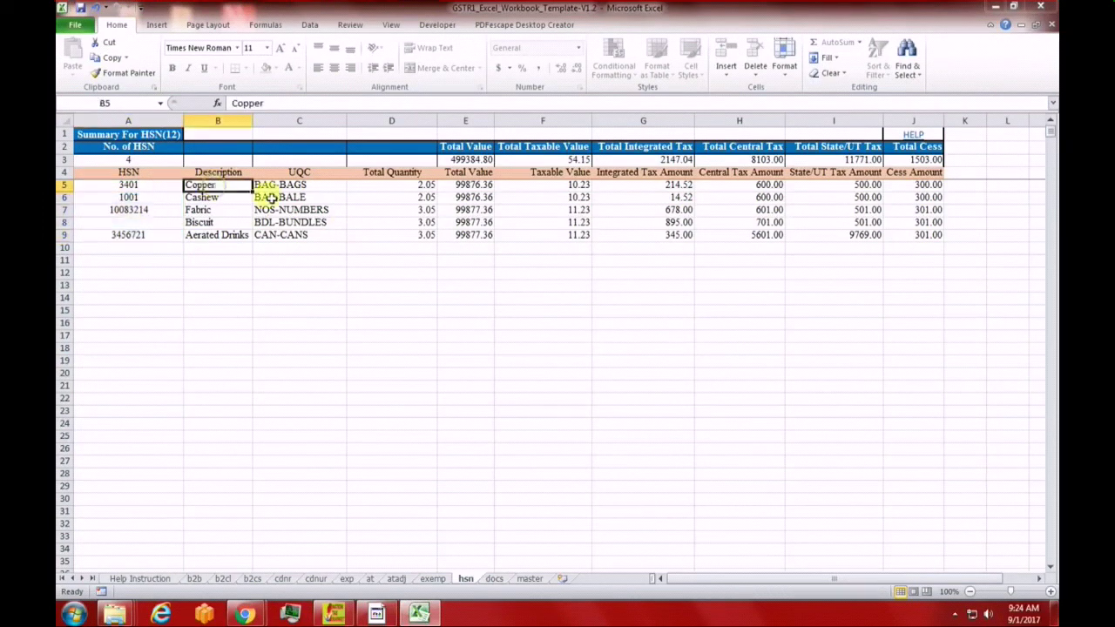
click(285, 186)
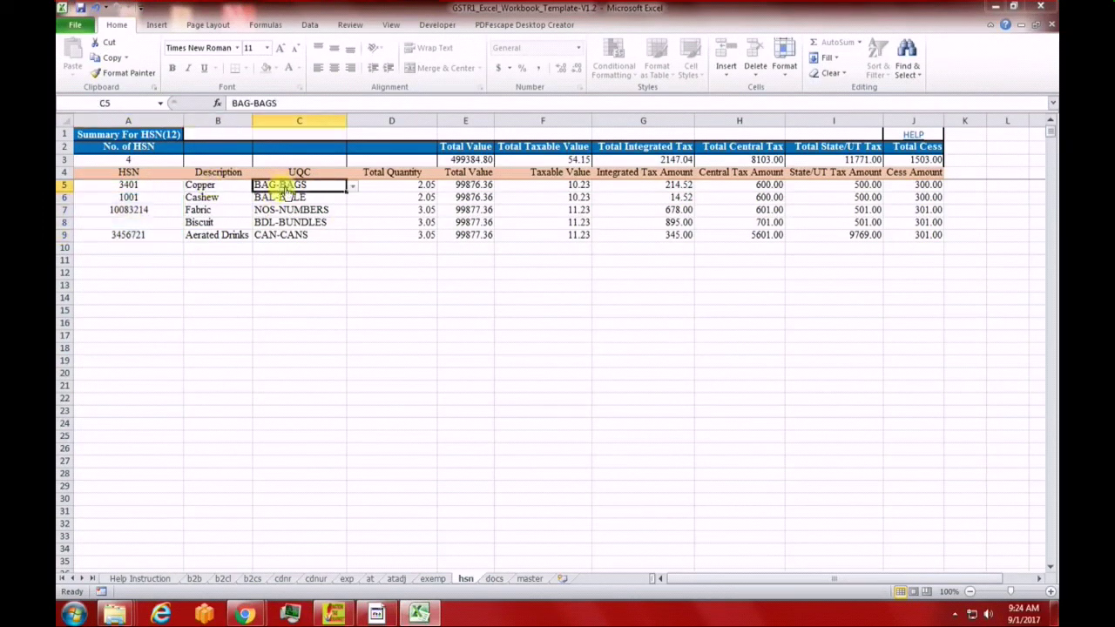
click(352, 189)
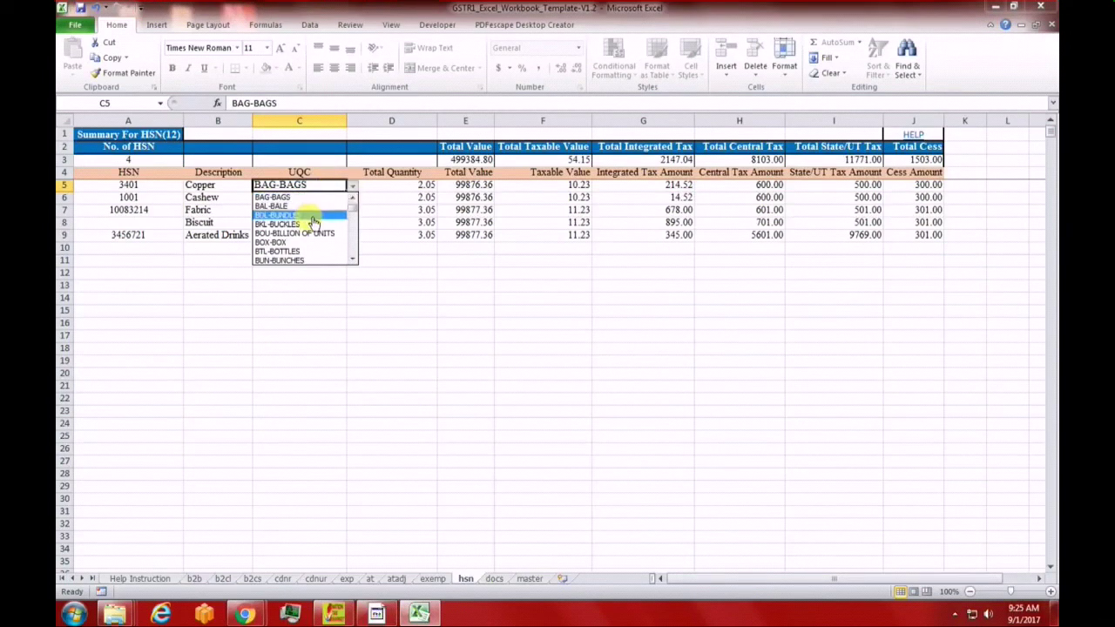
click(350, 221)
scroll(350, 221, down, 1)
scroll(350, 221, down, 8)
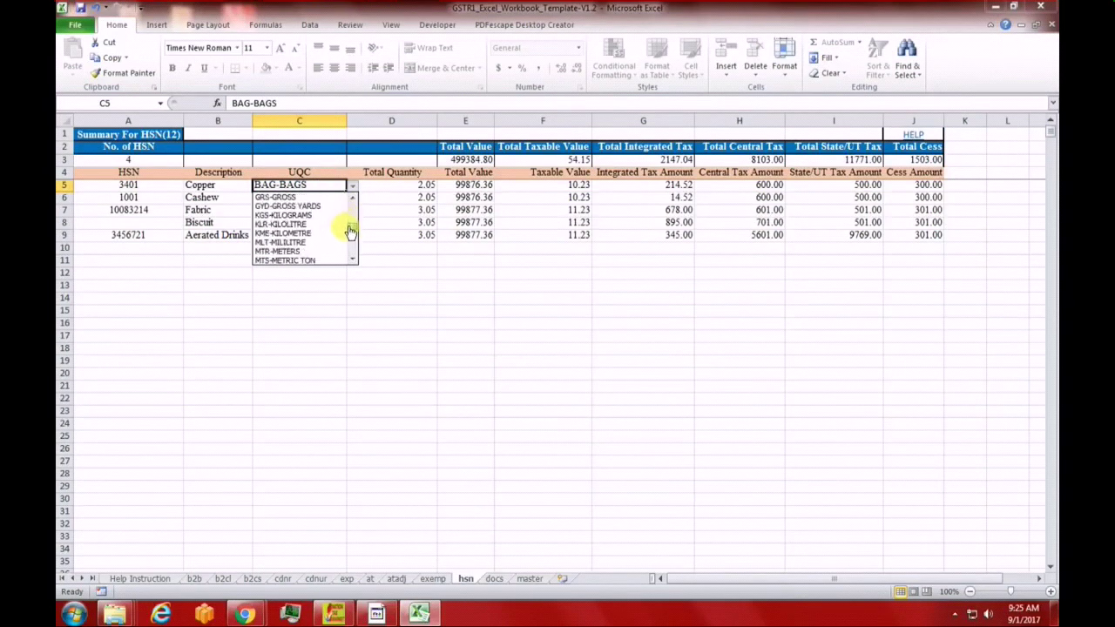
scroll(350, 230, up, 17)
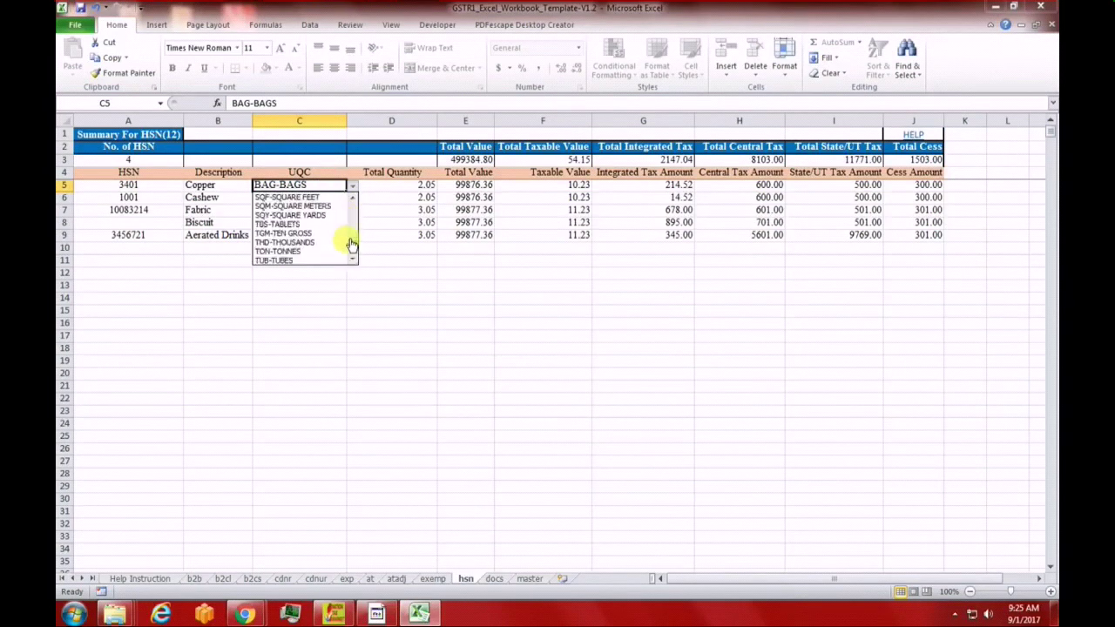
click(418, 277)
click(412, 187)
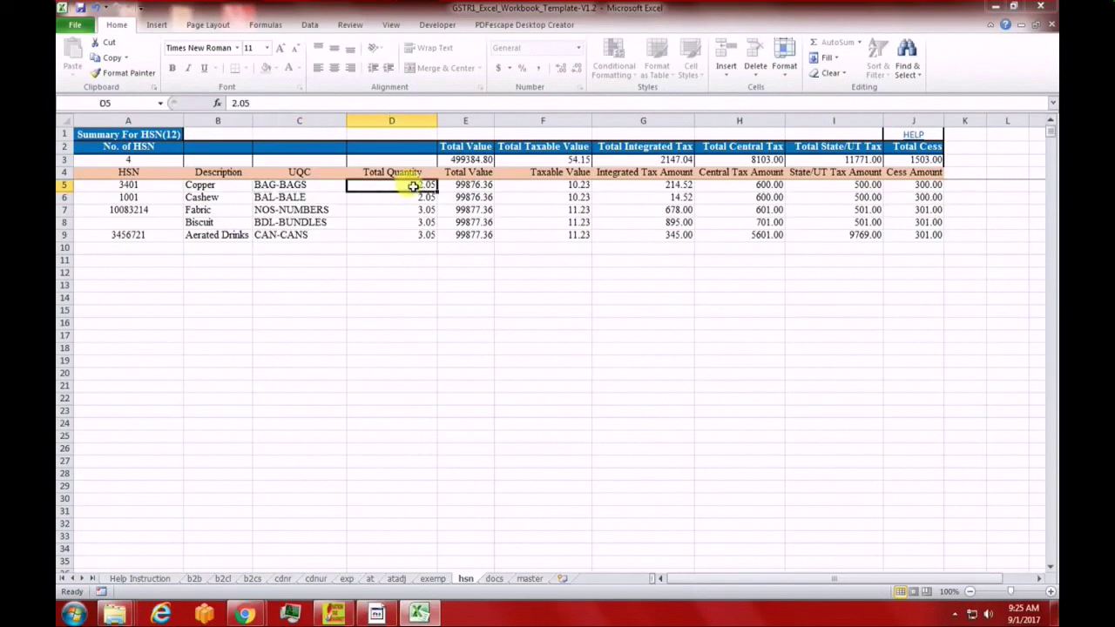
click(461, 187)
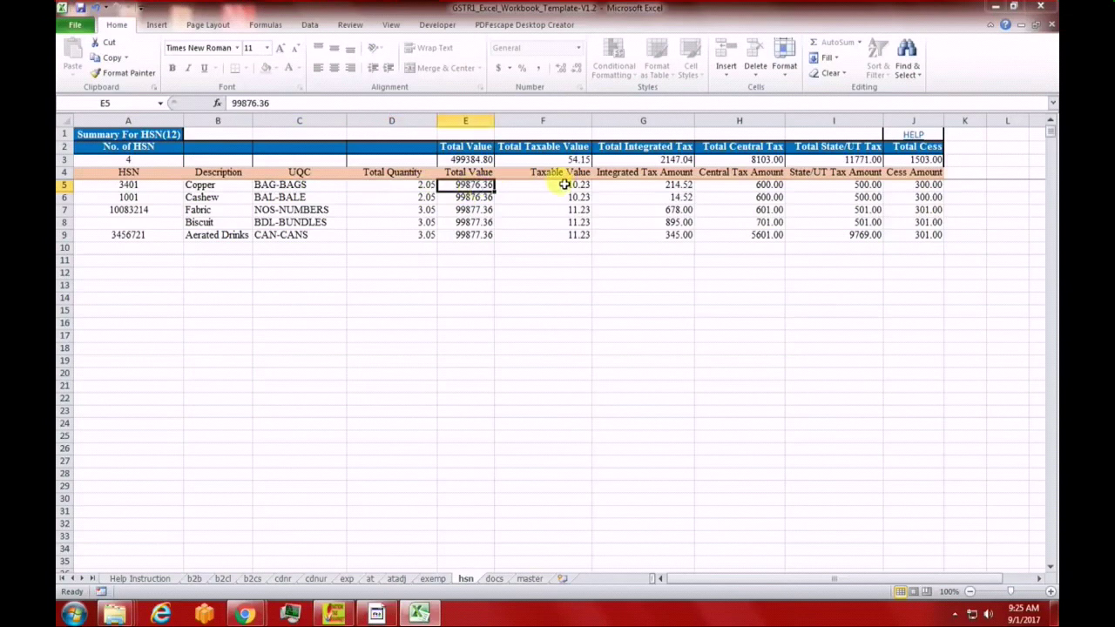
click(565, 185)
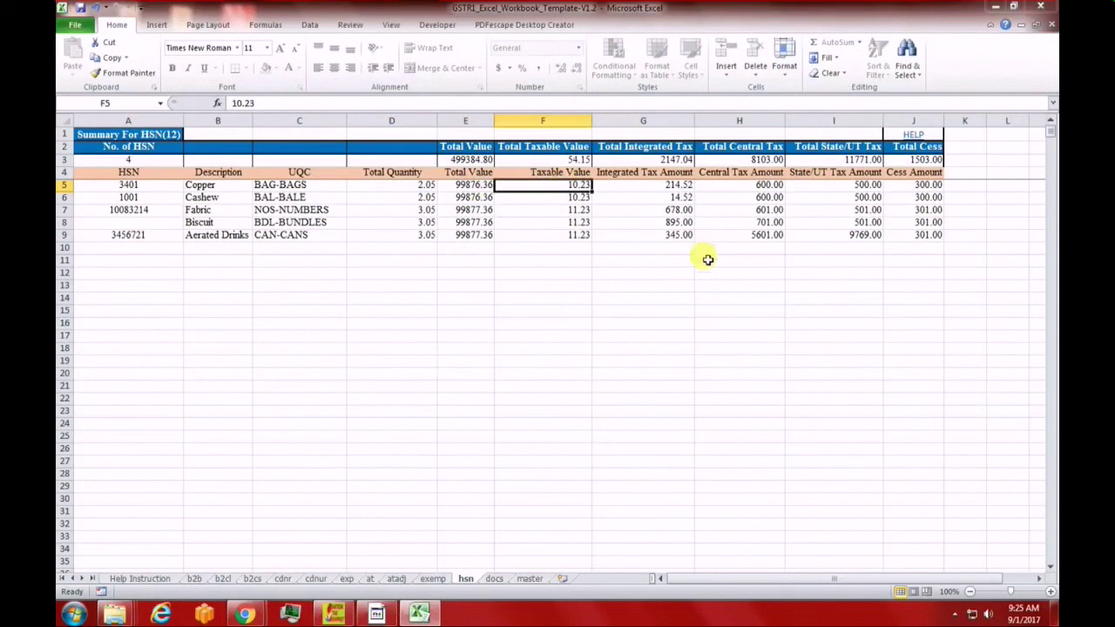
click(648, 187)
click(771, 184)
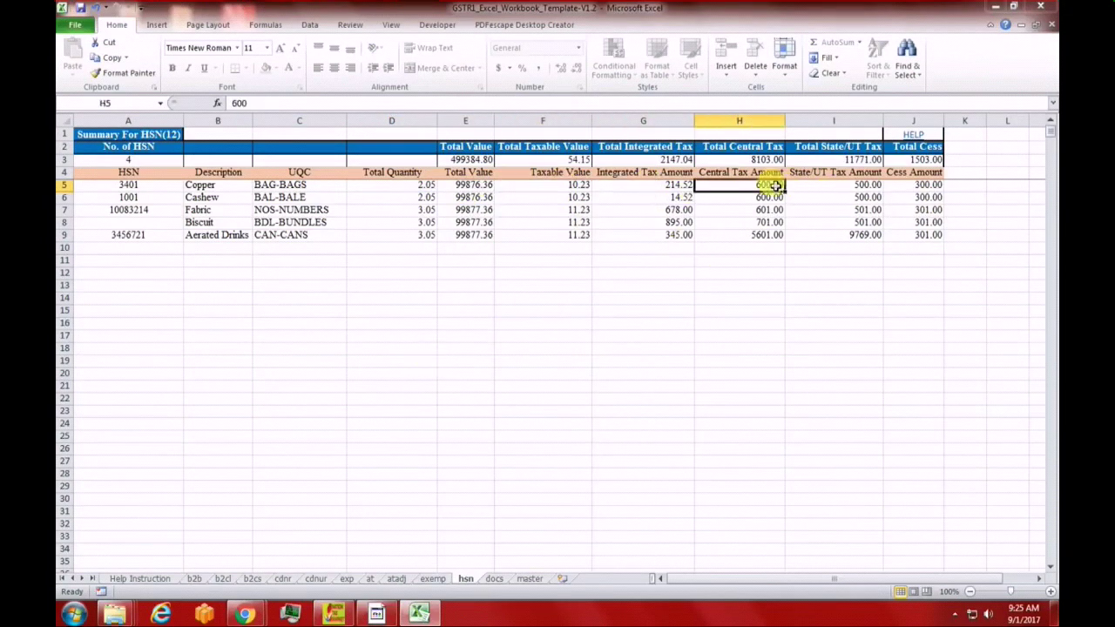
click(843, 186)
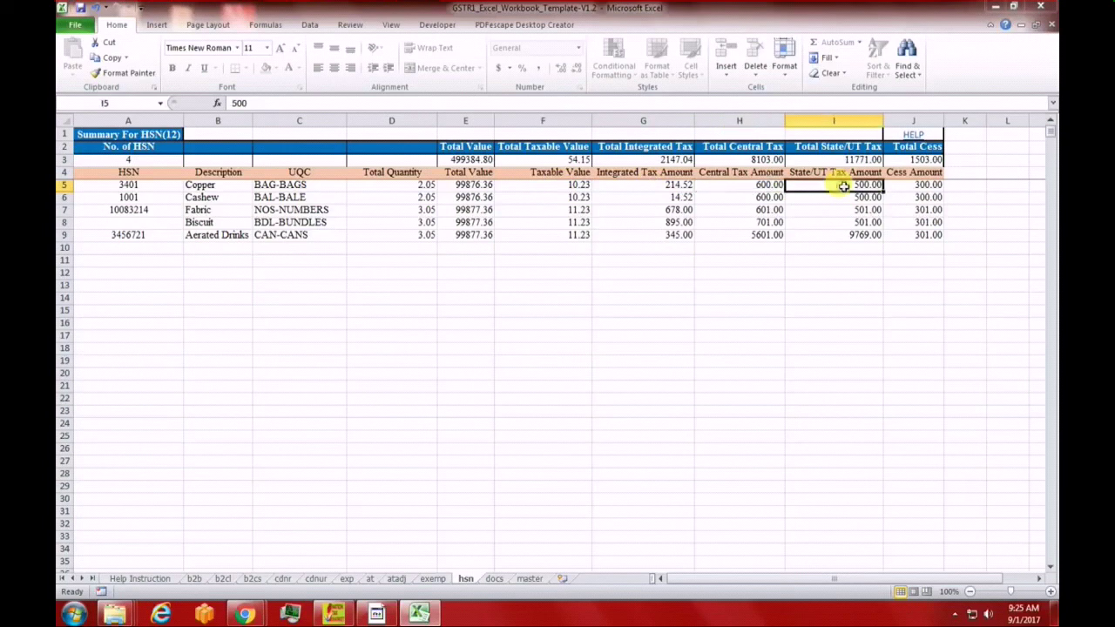
click(914, 184)
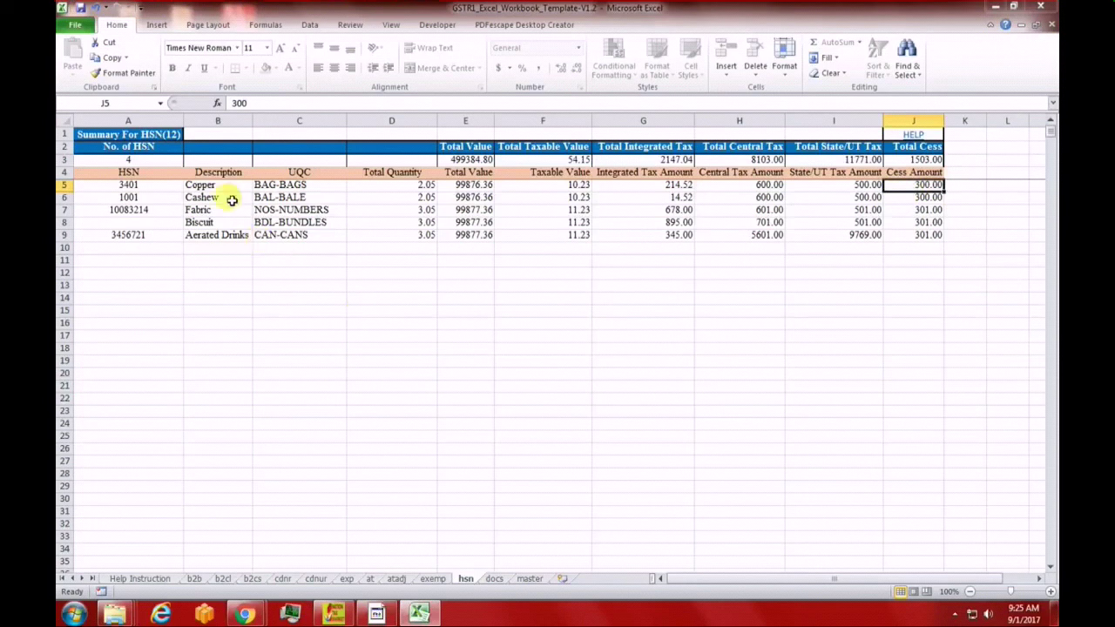
drag(202, 186, 761, 241)
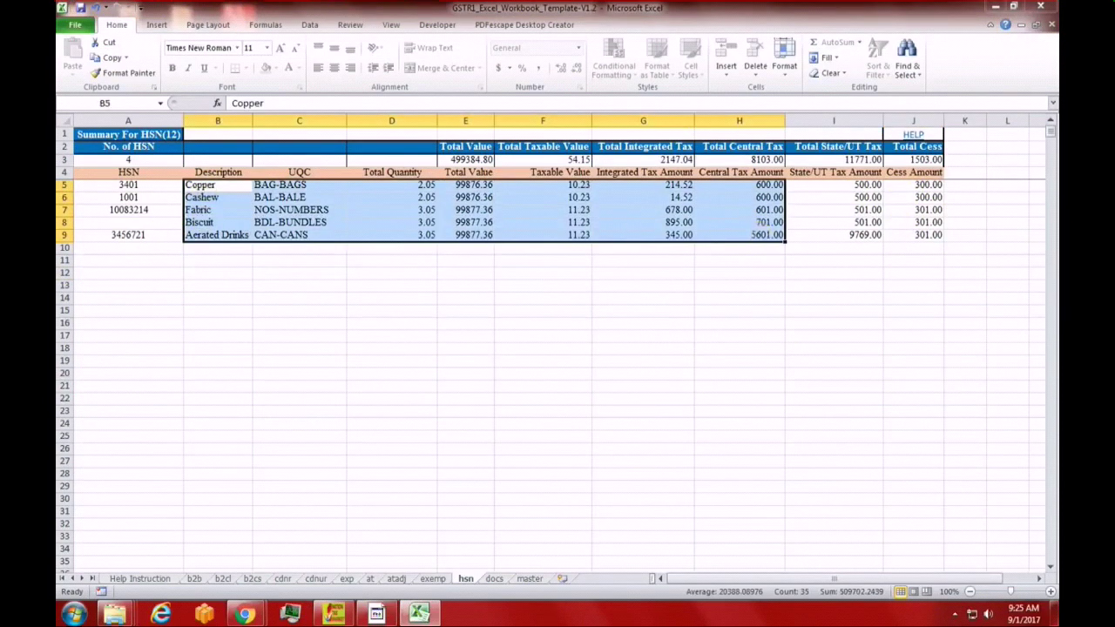
click(246, 386)
drag(207, 184, 935, 233)
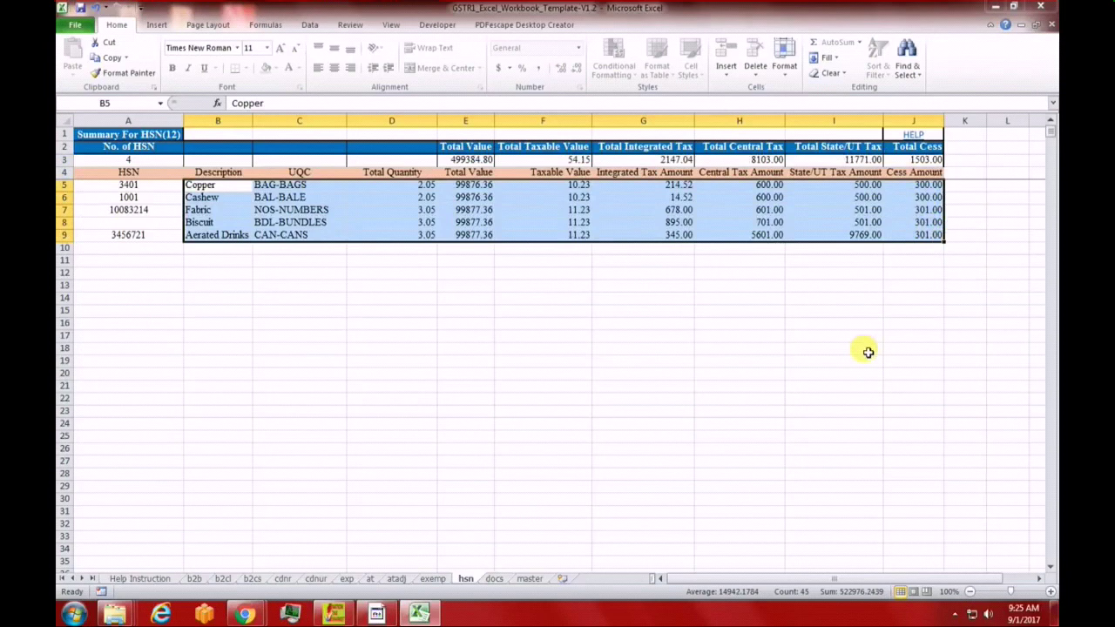
click(868, 352)
drag(117, 185, 111, 240)
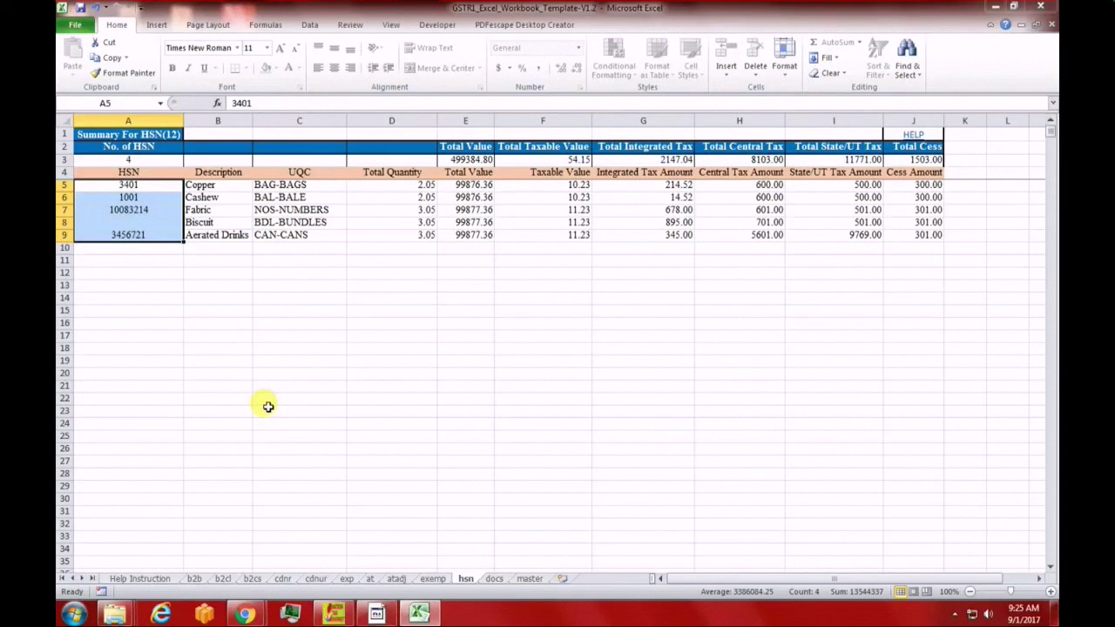
On the docs sheet, check the first series' from and to serial numbers, total and cancelled counts
click(491, 579)
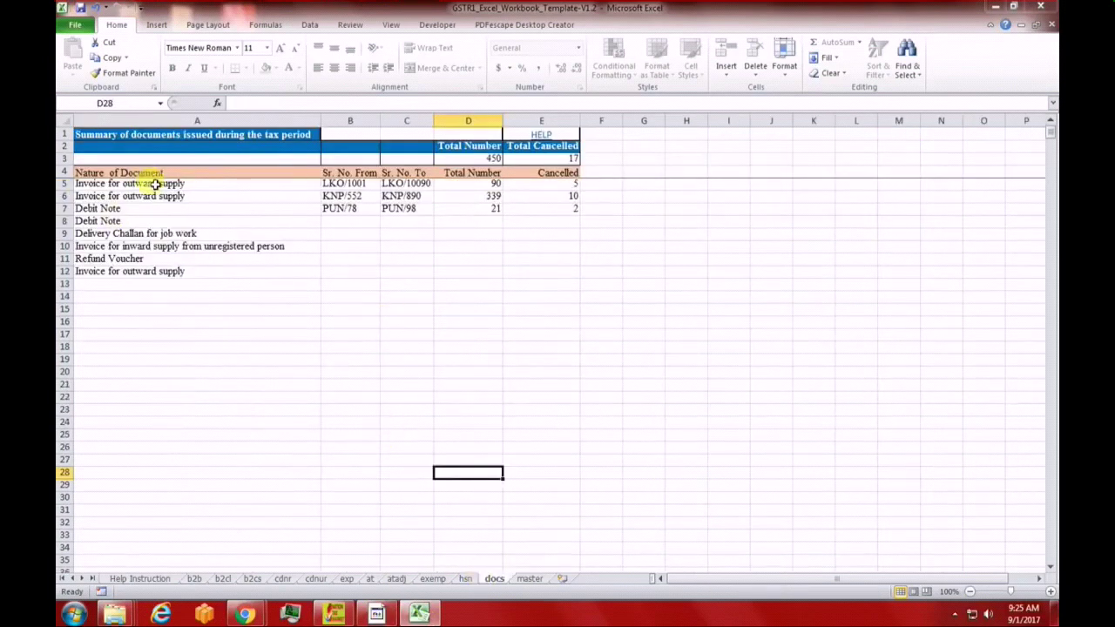
click(354, 186)
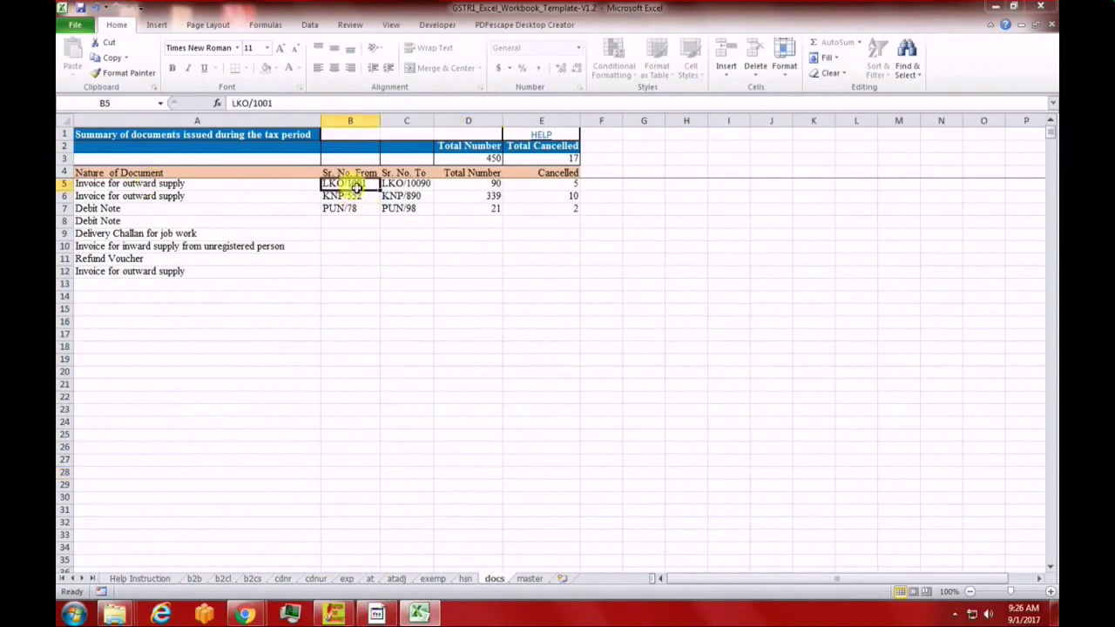
click(402, 186)
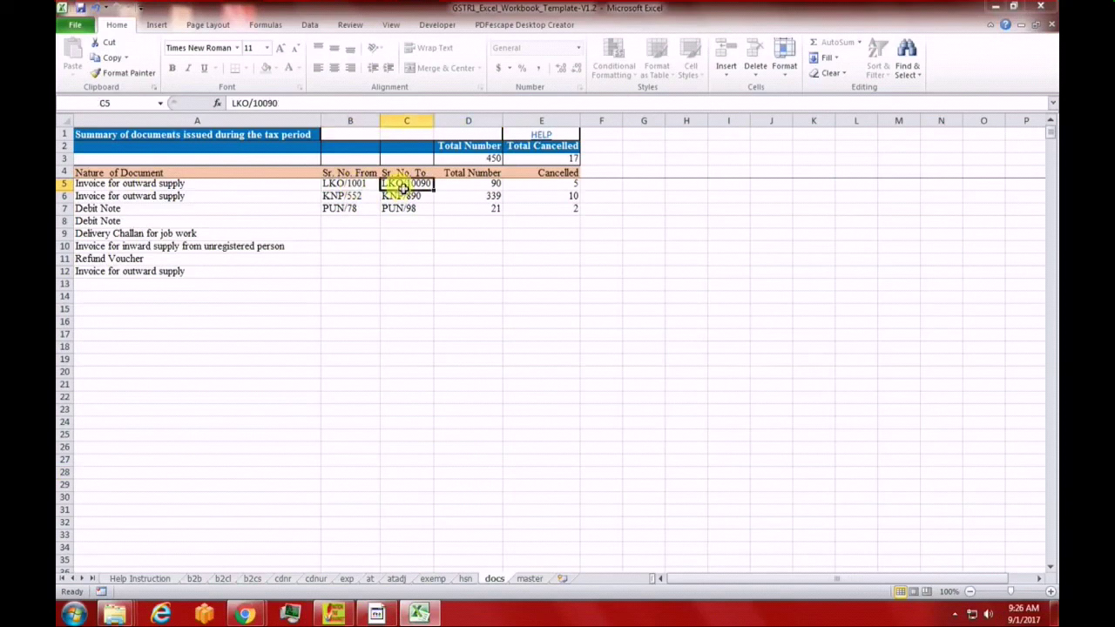
click(477, 185)
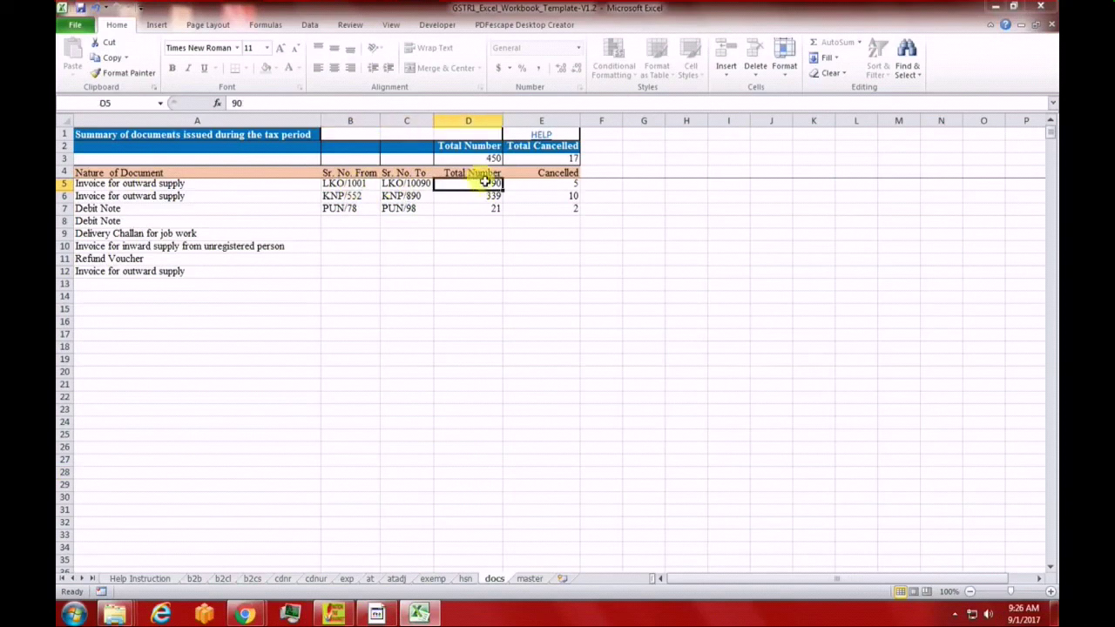
click(564, 183)
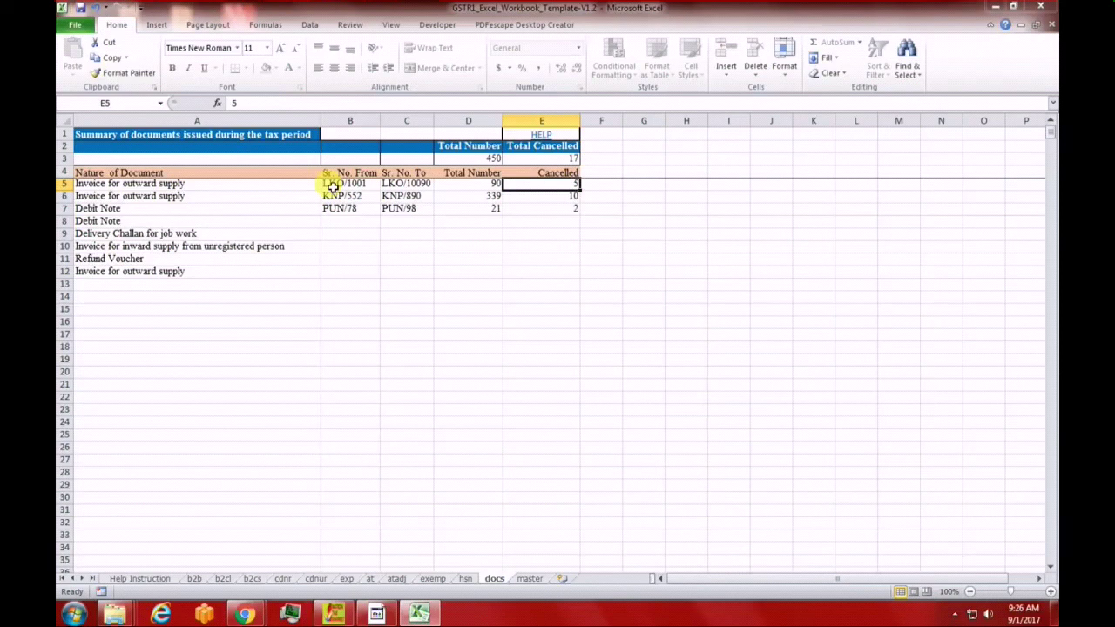
Check the document types in A5 and A6, then close the workbook
click(223, 184)
click(224, 198)
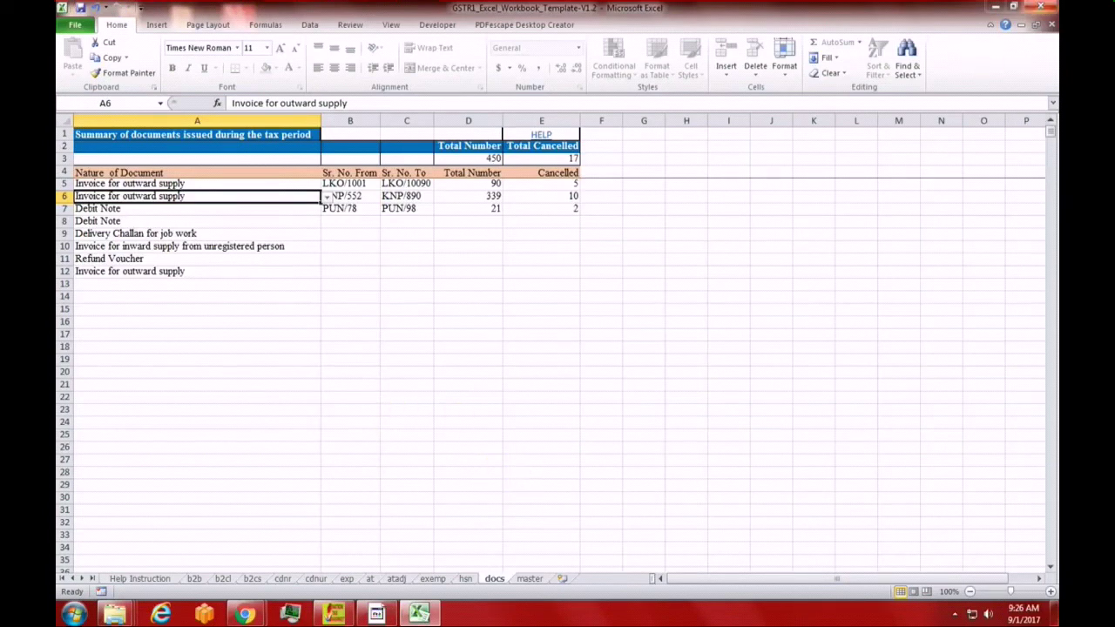
click(1041, 7)
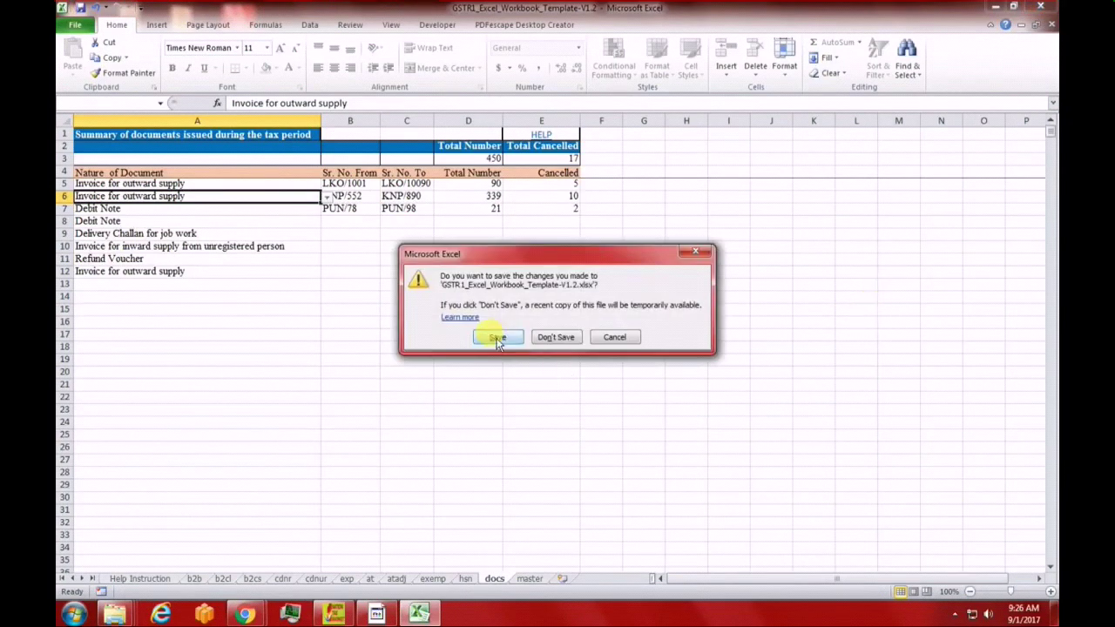
Save the changes to GSTR1_Excel_Workbook_Template-V1.2.xlsx when closing
click(497, 337)
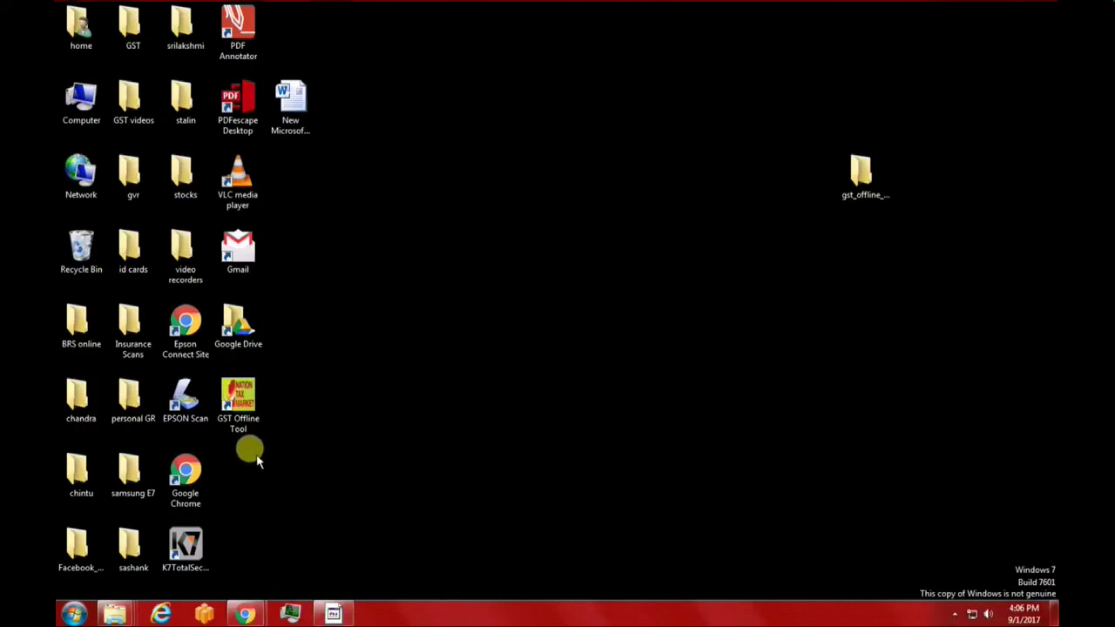
Launch the GST Offline Tool from its desktop shortcut
double_click(242, 418)
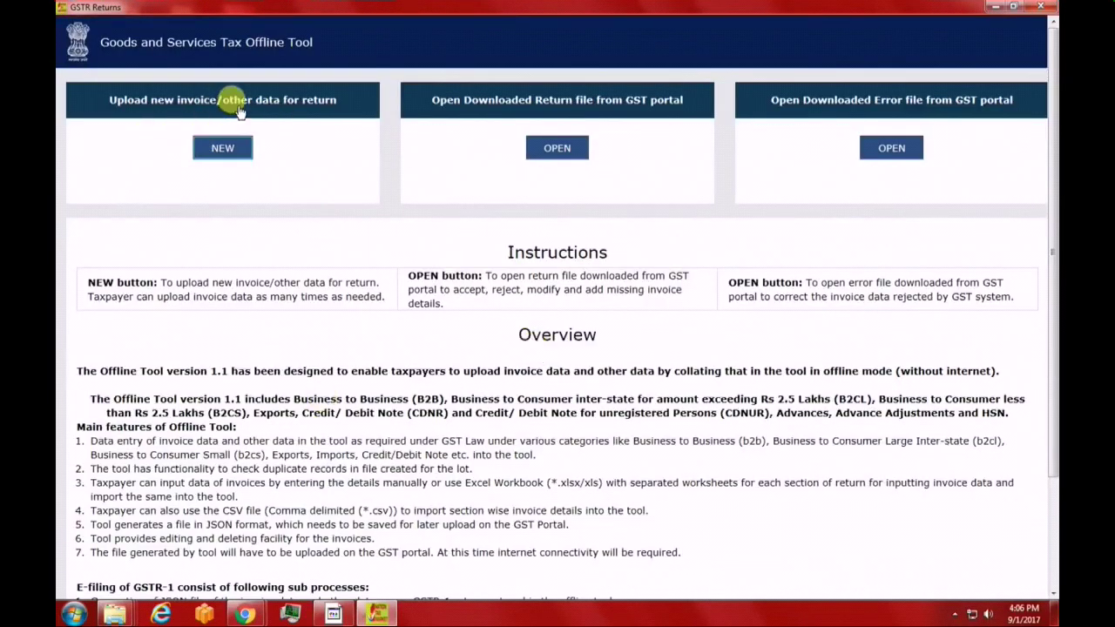
Start a new return with the supplier's GSTIN pasted and tax period set to July
click(235, 149)
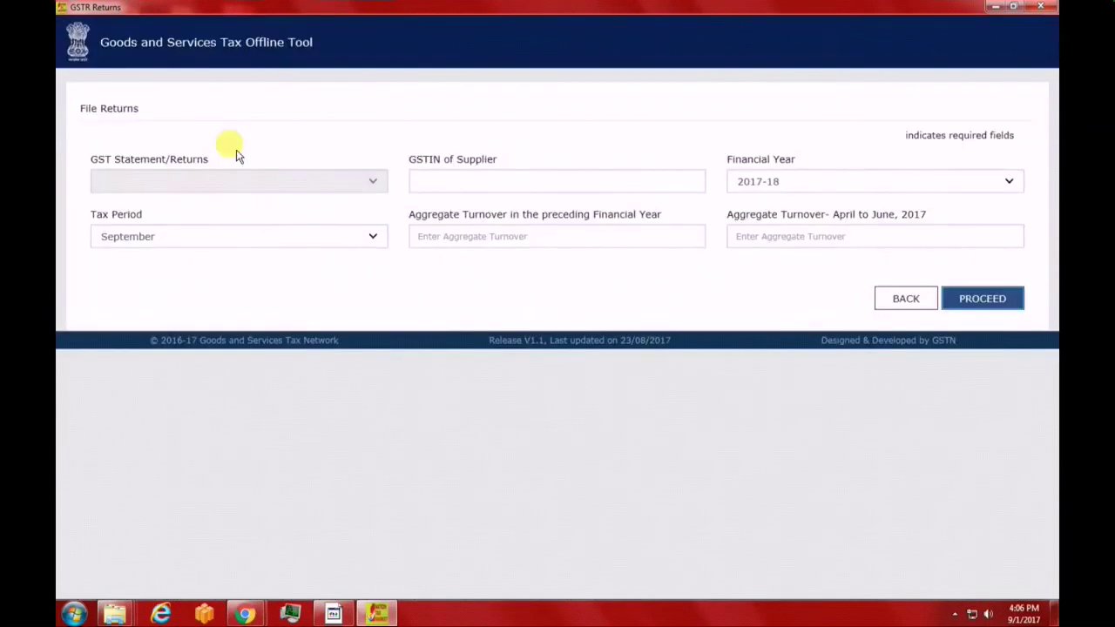
click(450, 181)
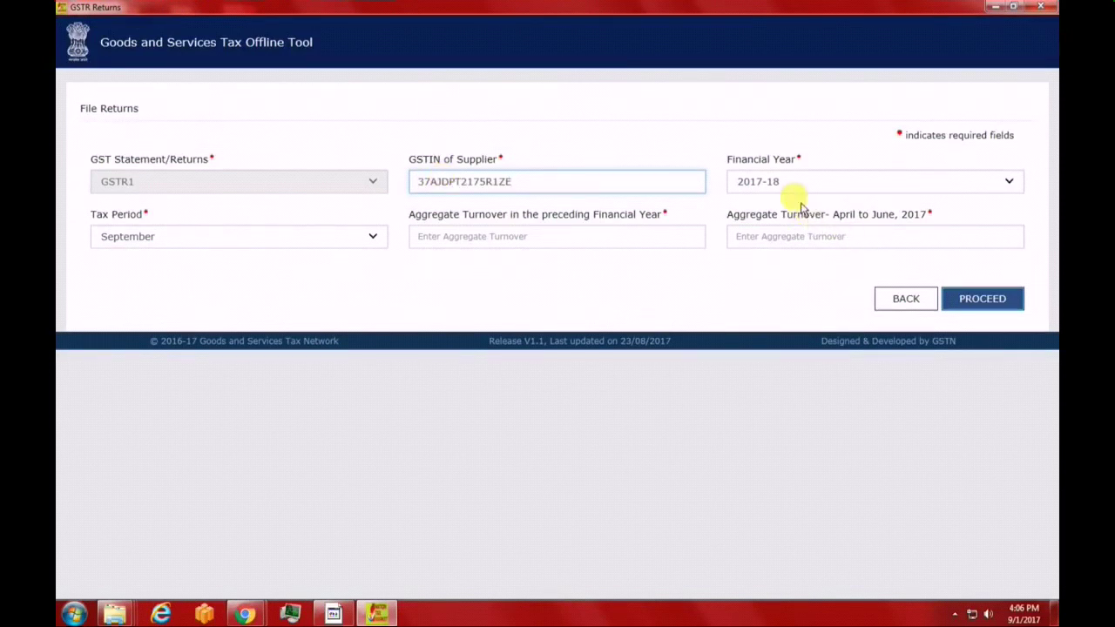
click(343, 235)
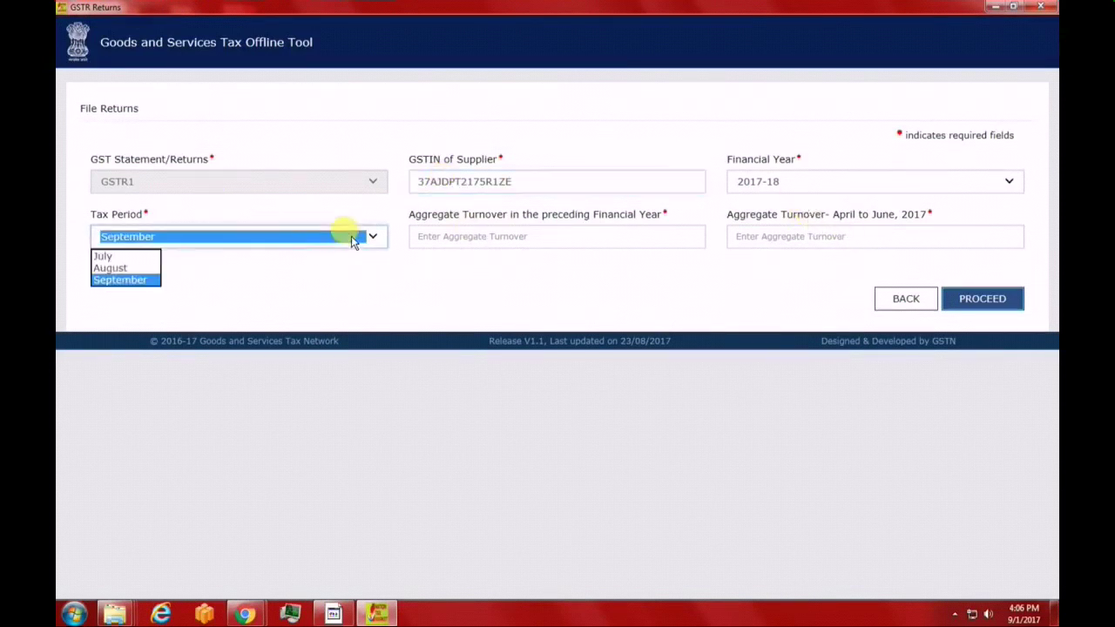
click(105, 256)
Enter 0 for both aggregate turnovers, proceed to invoice entry, and choose to delete existing data
click(537, 233)
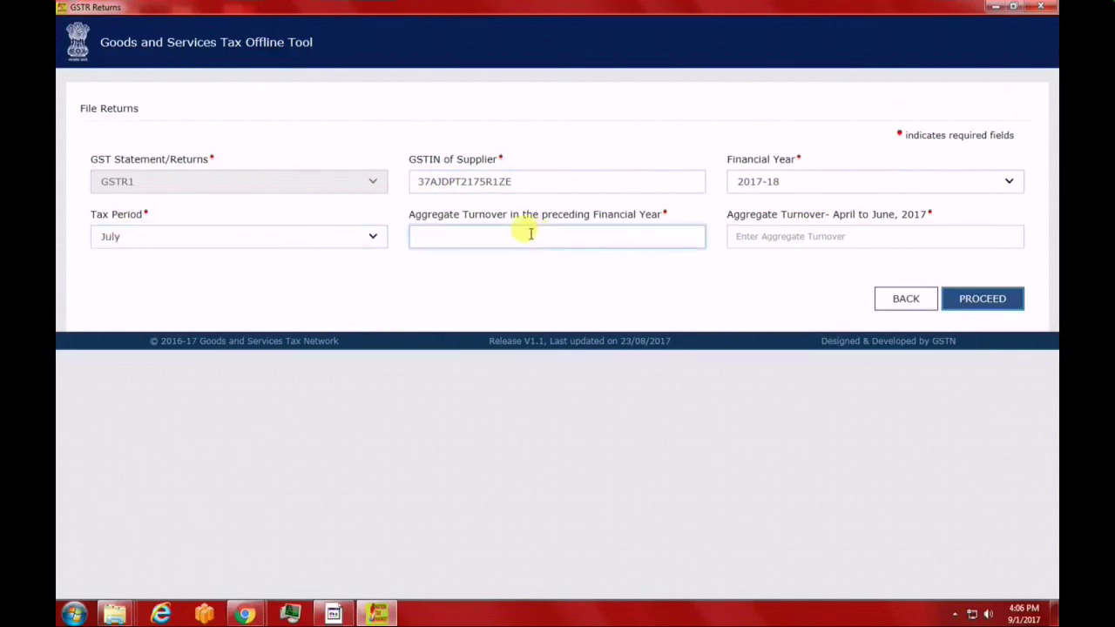
text(0)
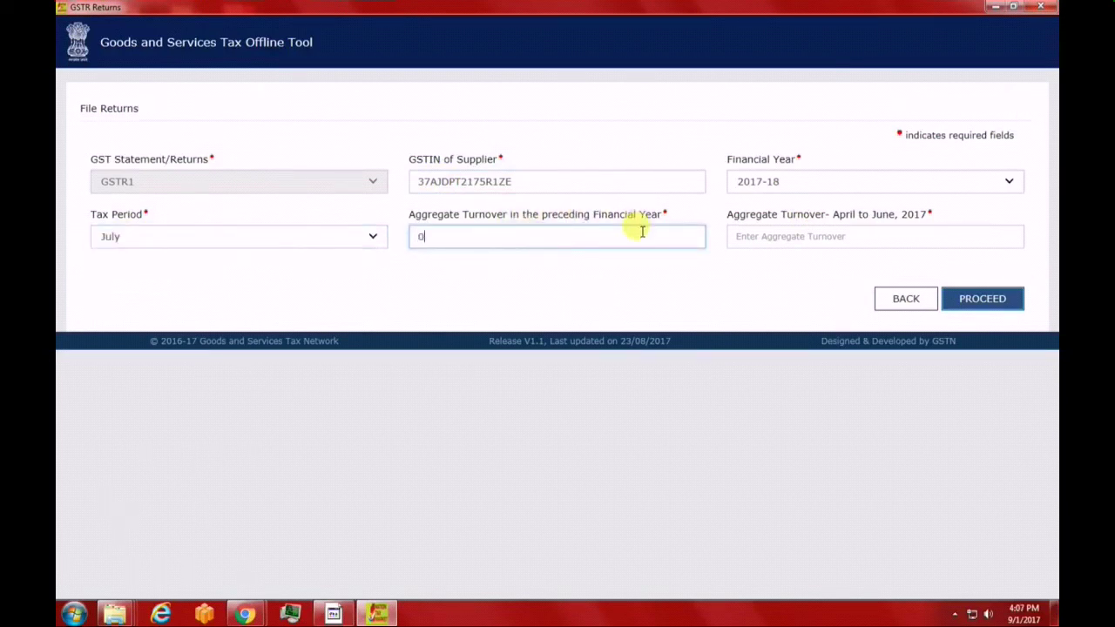
click(825, 239)
text(0)
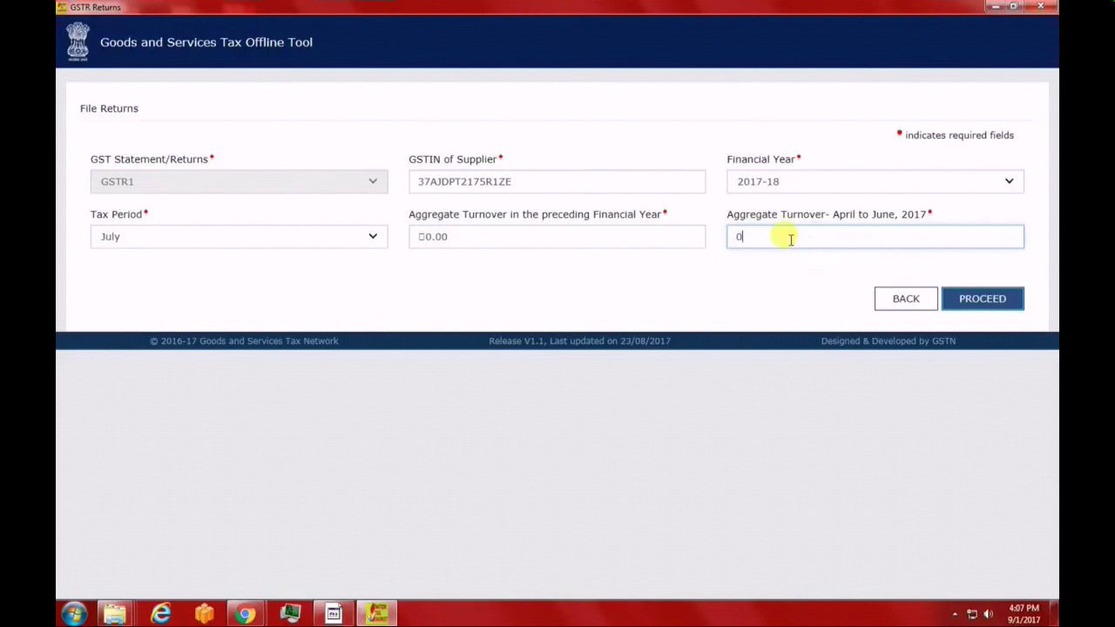
click(992, 300)
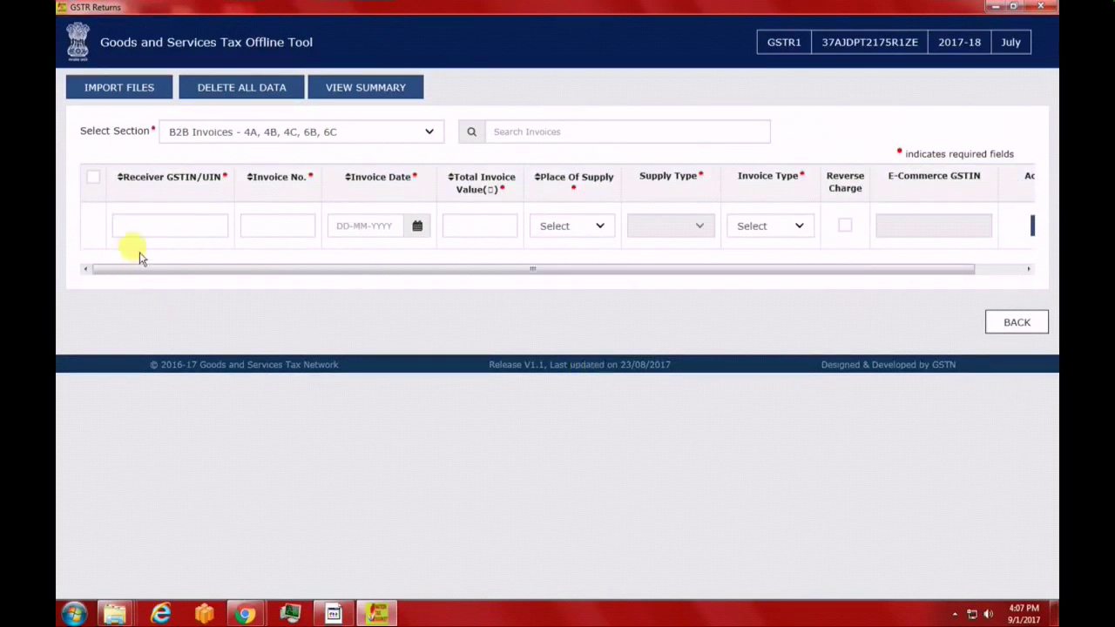
click(270, 90)
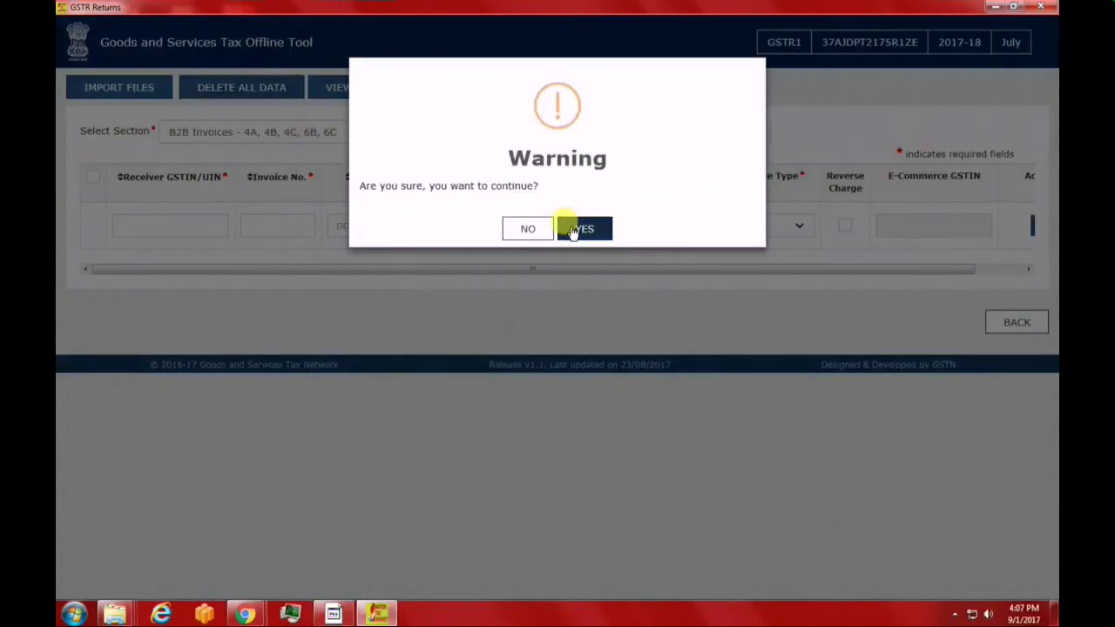
Confirm deleting all existing return data, then go to the Excel and CSV import page
click(575, 230)
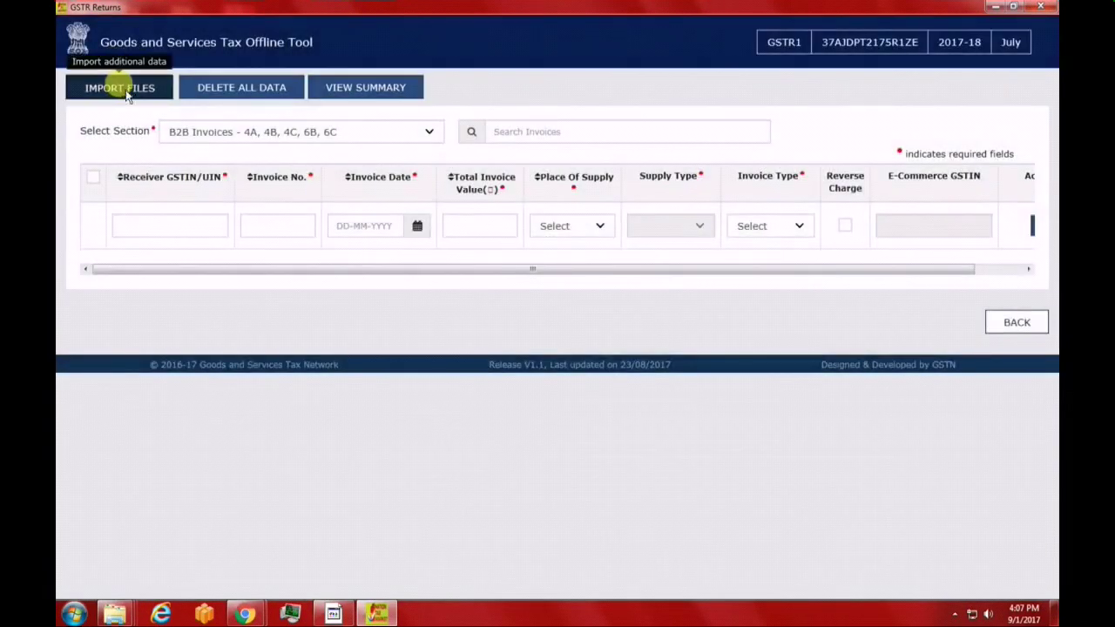
click(122, 90)
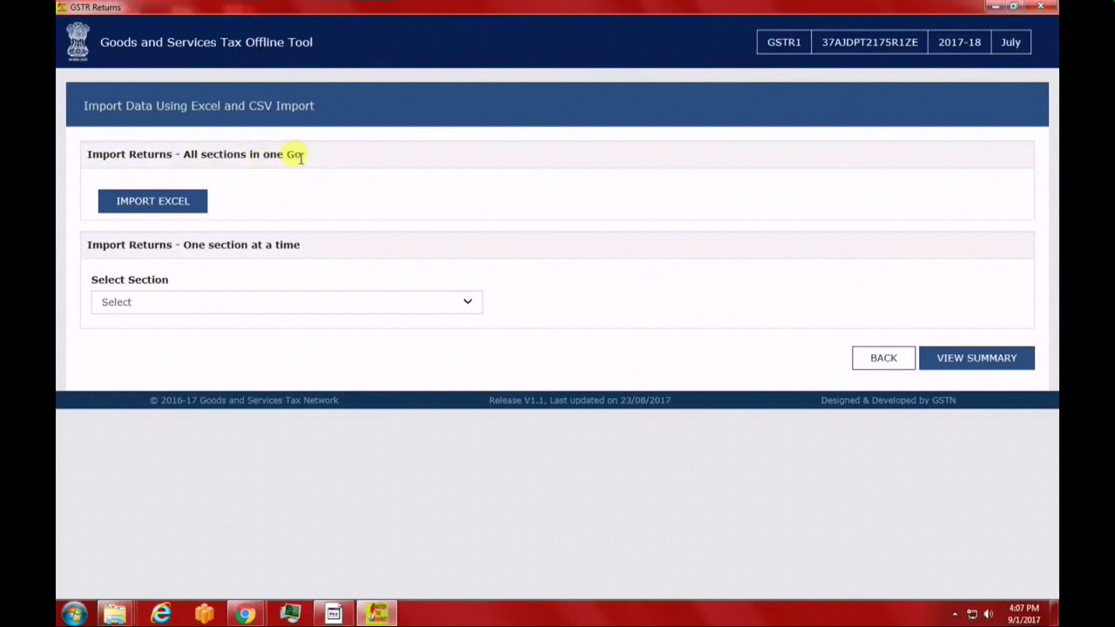
Start Import Excel and select GSTR1_Excel_Workbook_Template-V1.2 from the gst_offline_tool folder
click(166, 206)
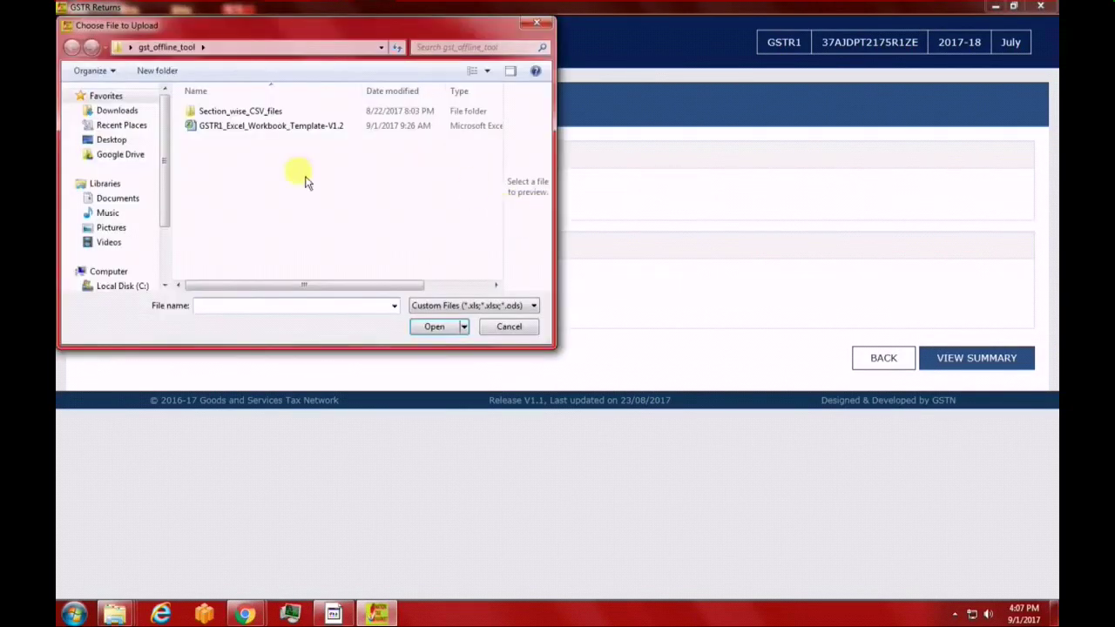
click(271, 127)
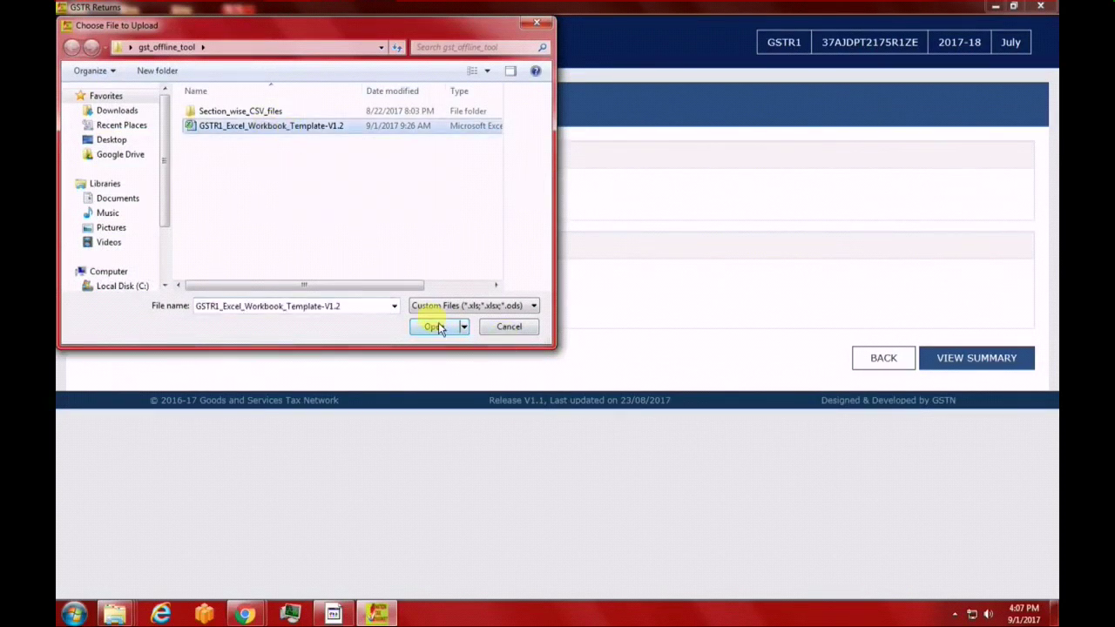